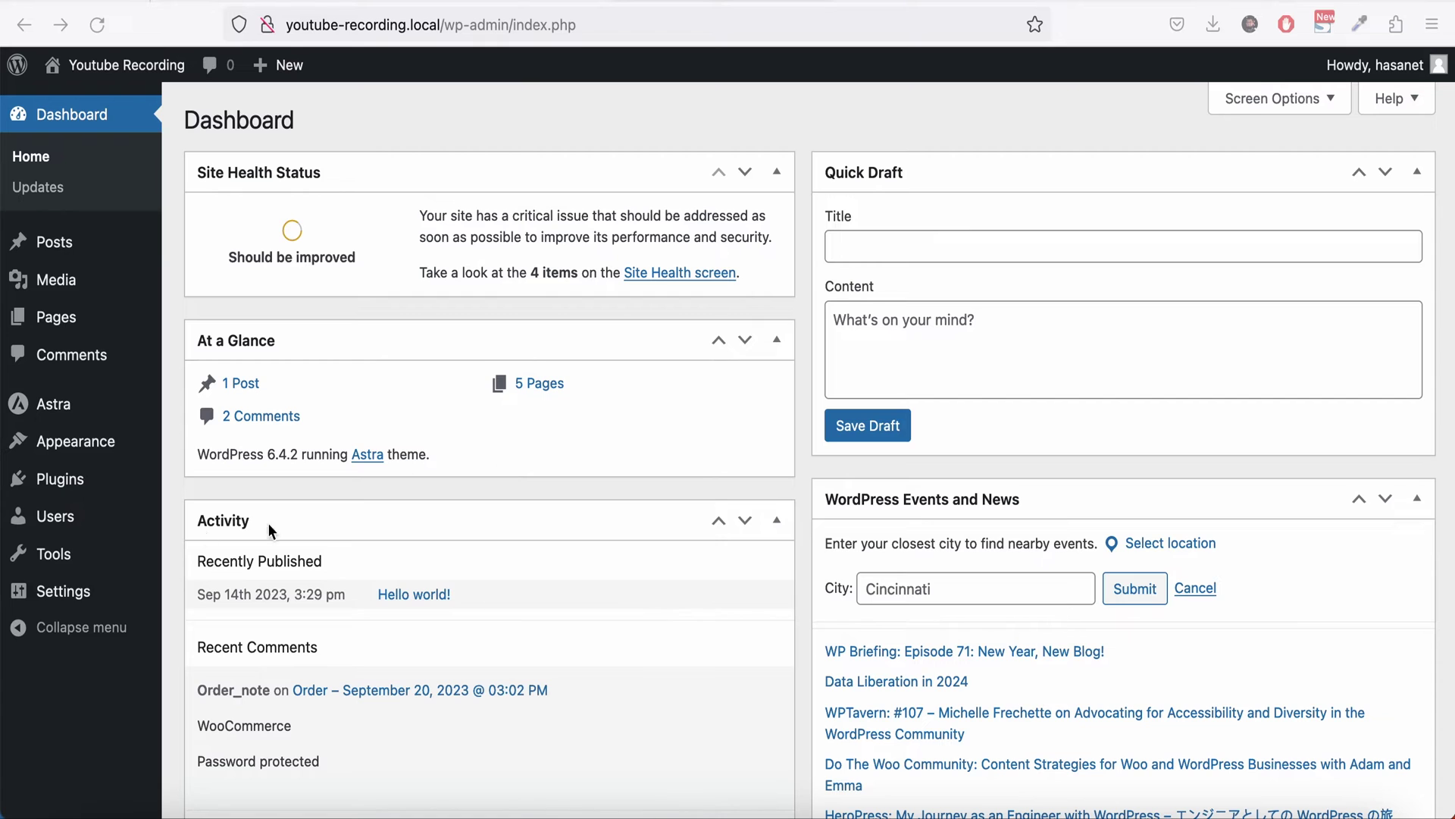
# Search the plugin directory for 'contact form 7', then install and activate Contact Form 7.
pyautogui.moveTo(97, 478)
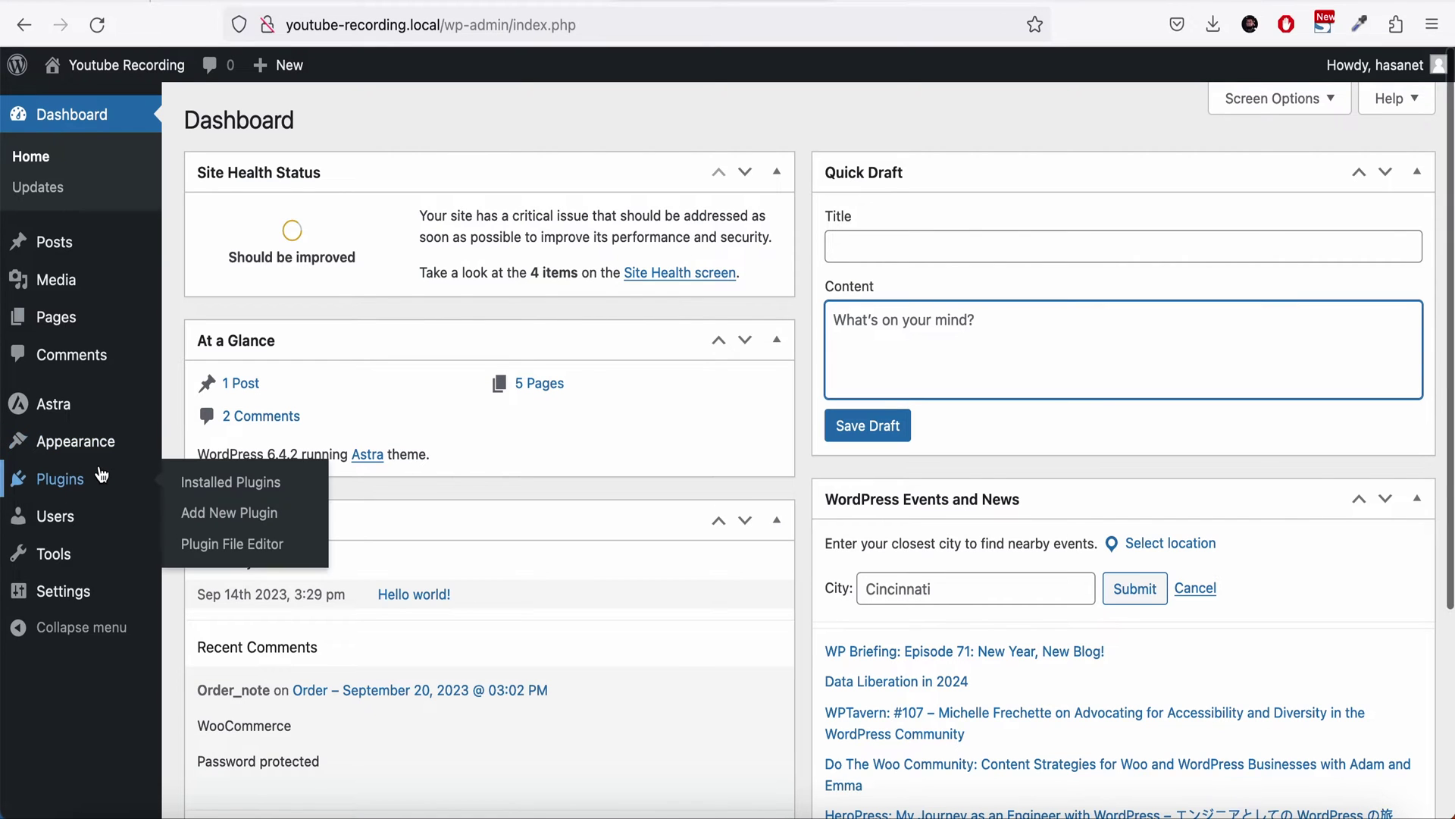
pyautogui.click(228, 514)
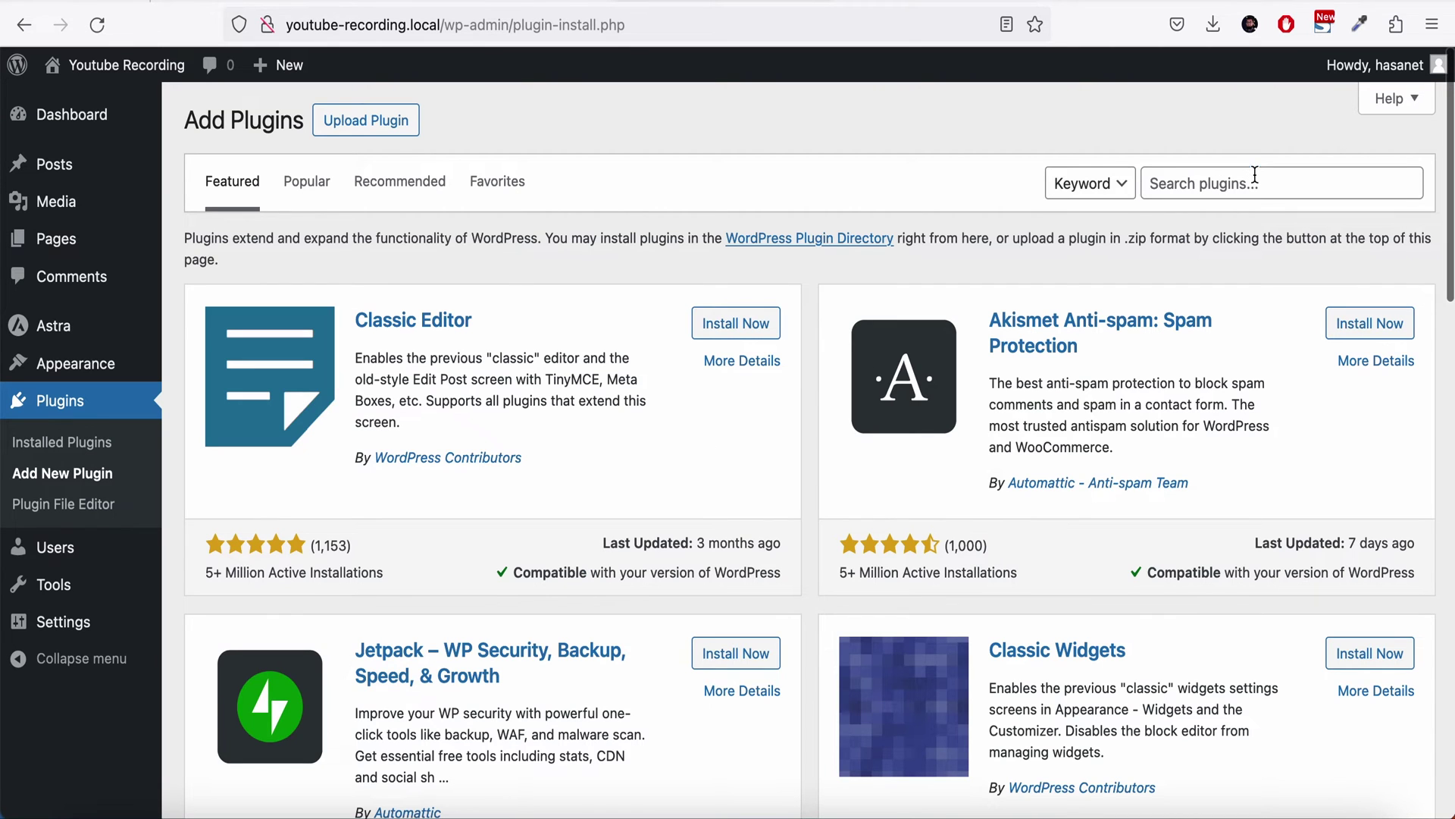
pyautogui.click(1255, 174)
pyautogui.write('cont')
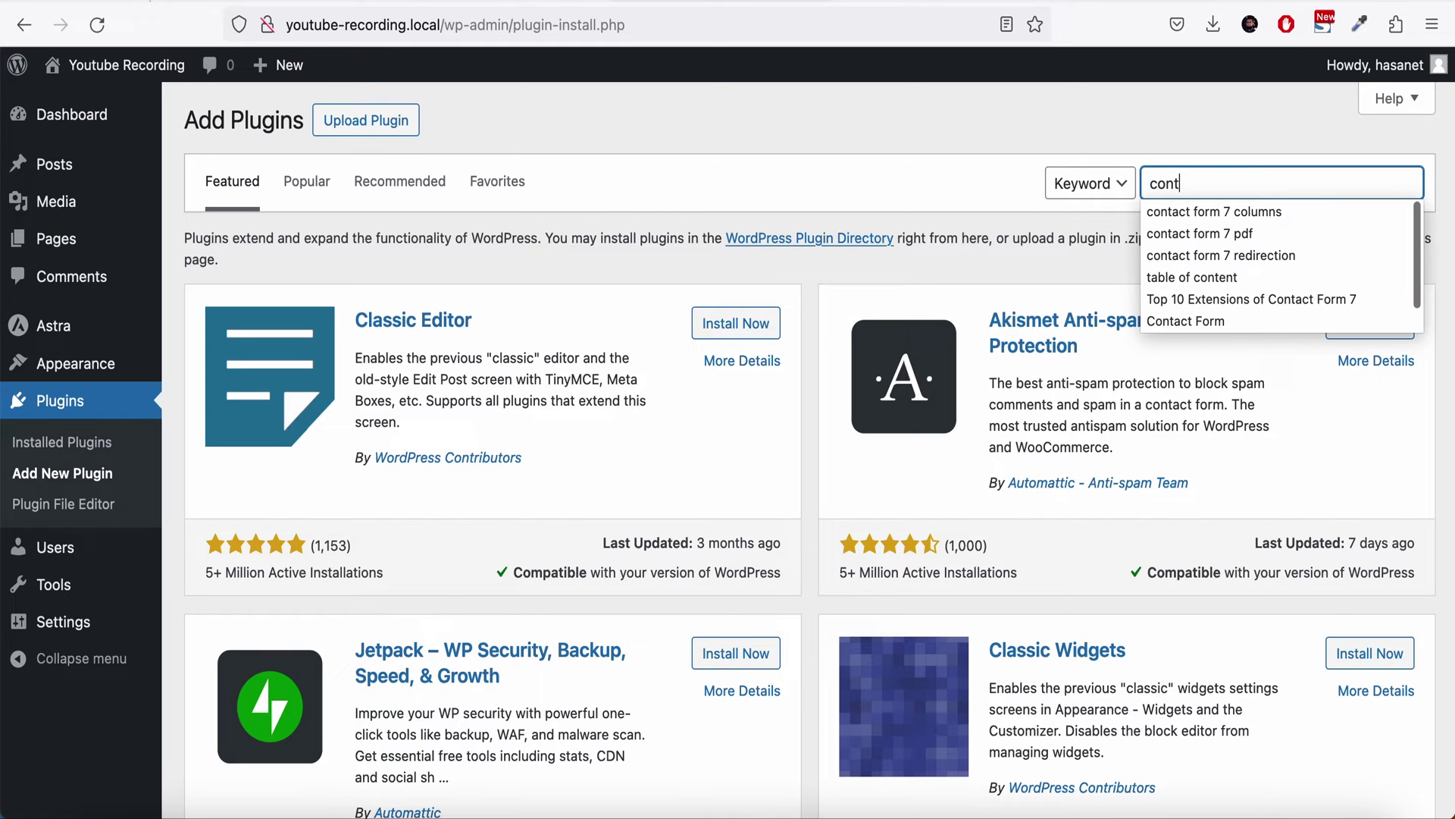
pyautogui.write('act form ')
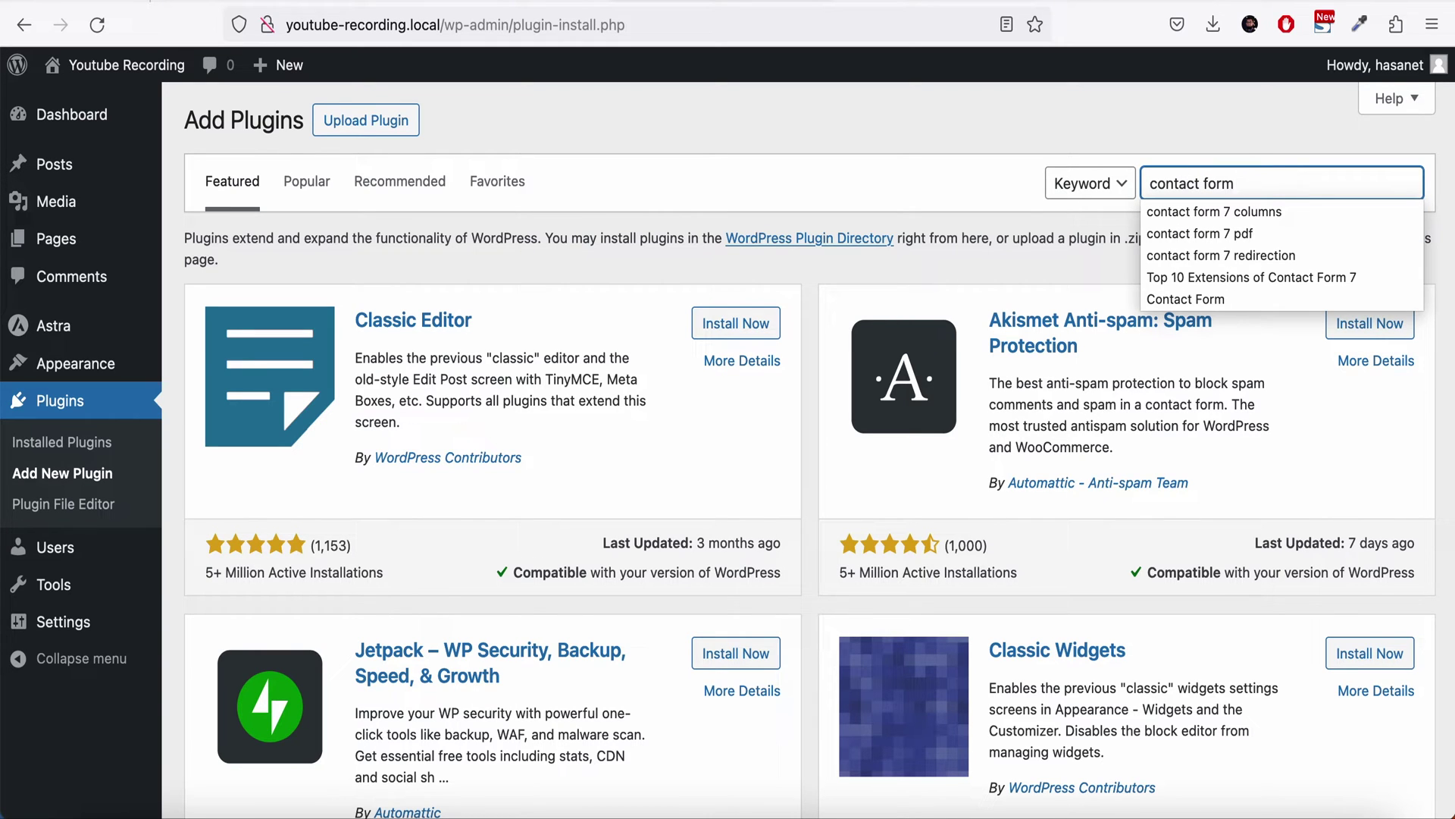
pyautogui.write('7')
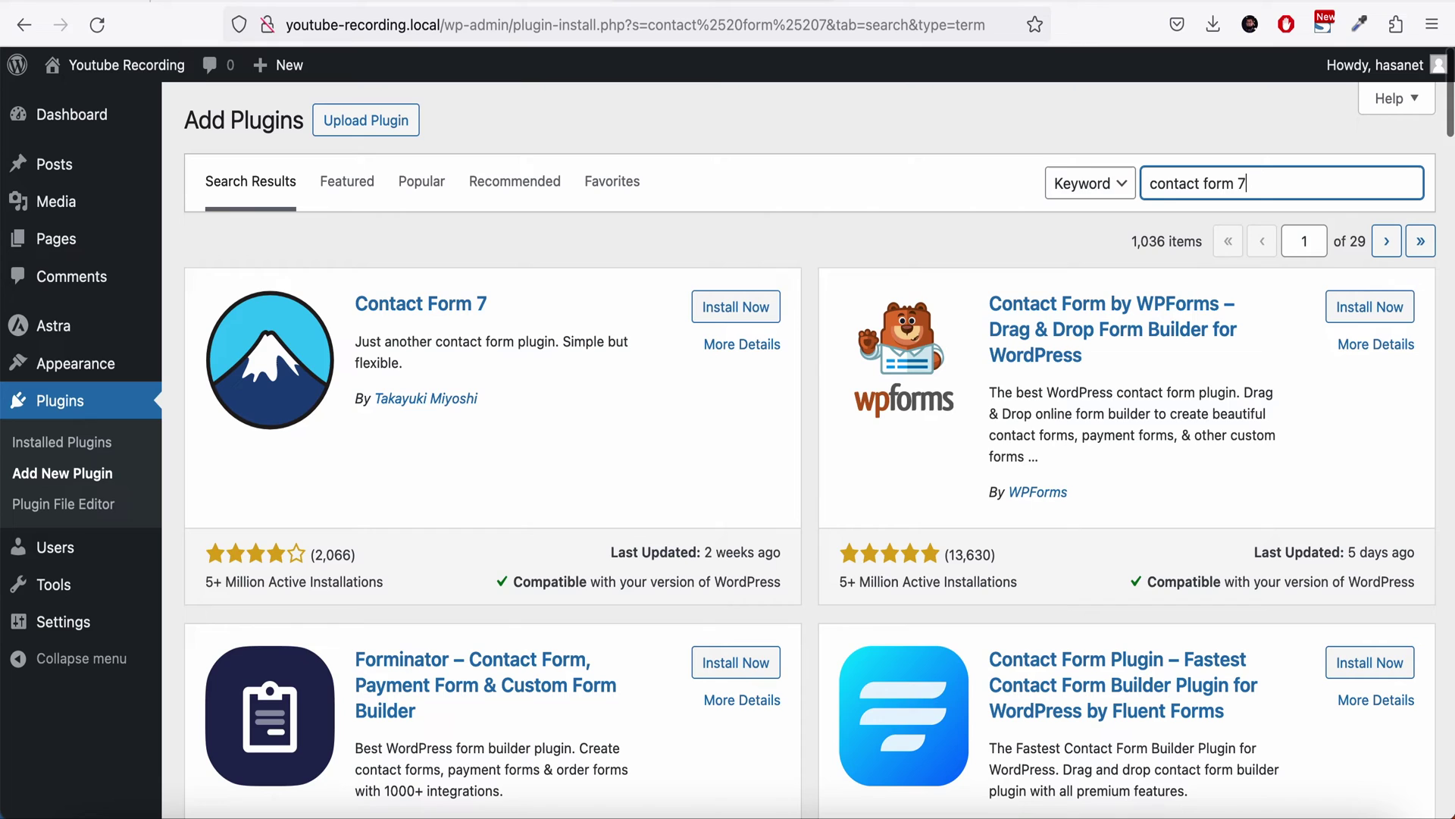
pyautogui.click(760, 305)
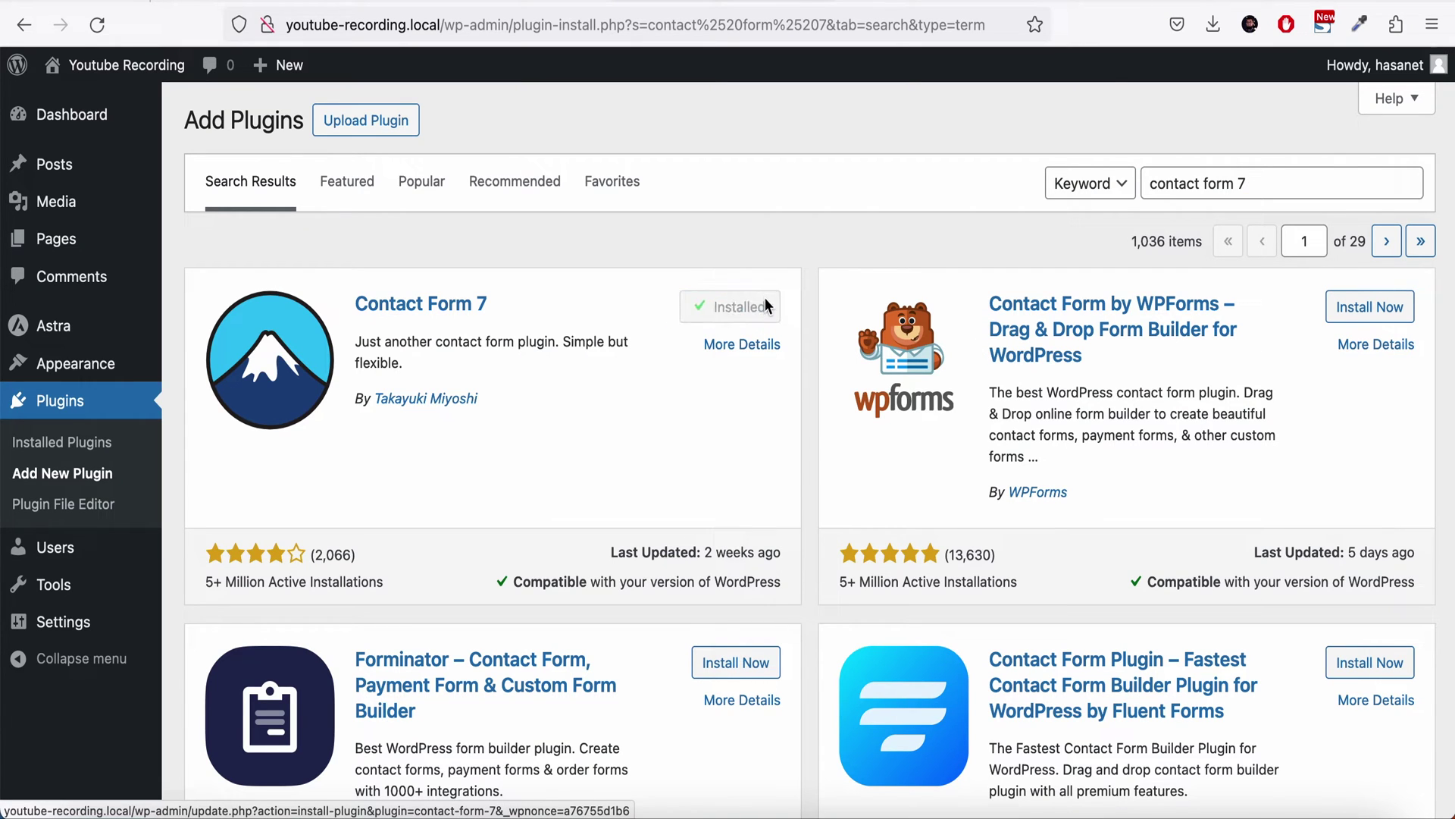
pyautogui.click(763, 306)
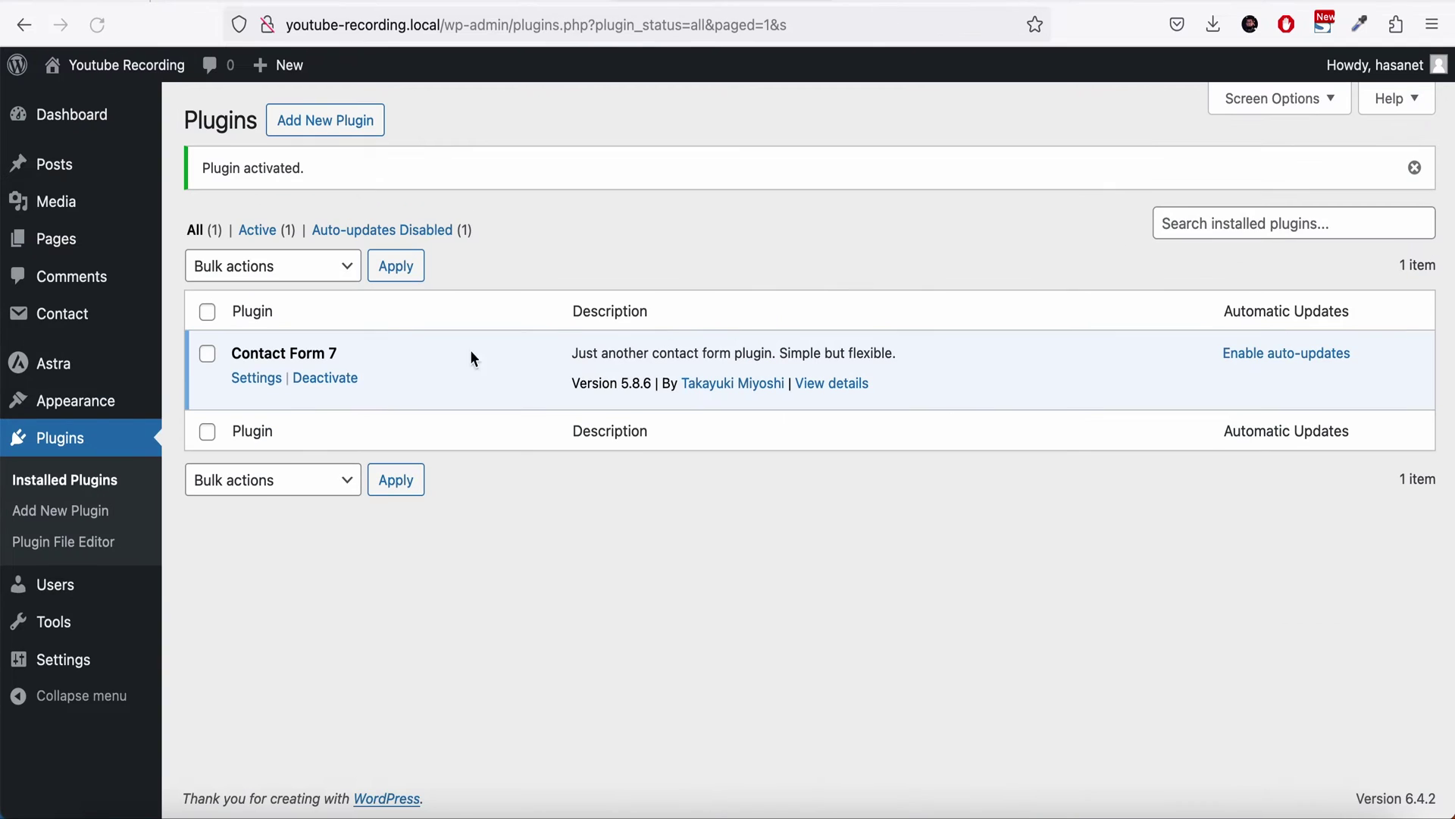
# Search for 'ultimate addons for contact form 7' and install that plugin.
pyautogui.click(144, 512)
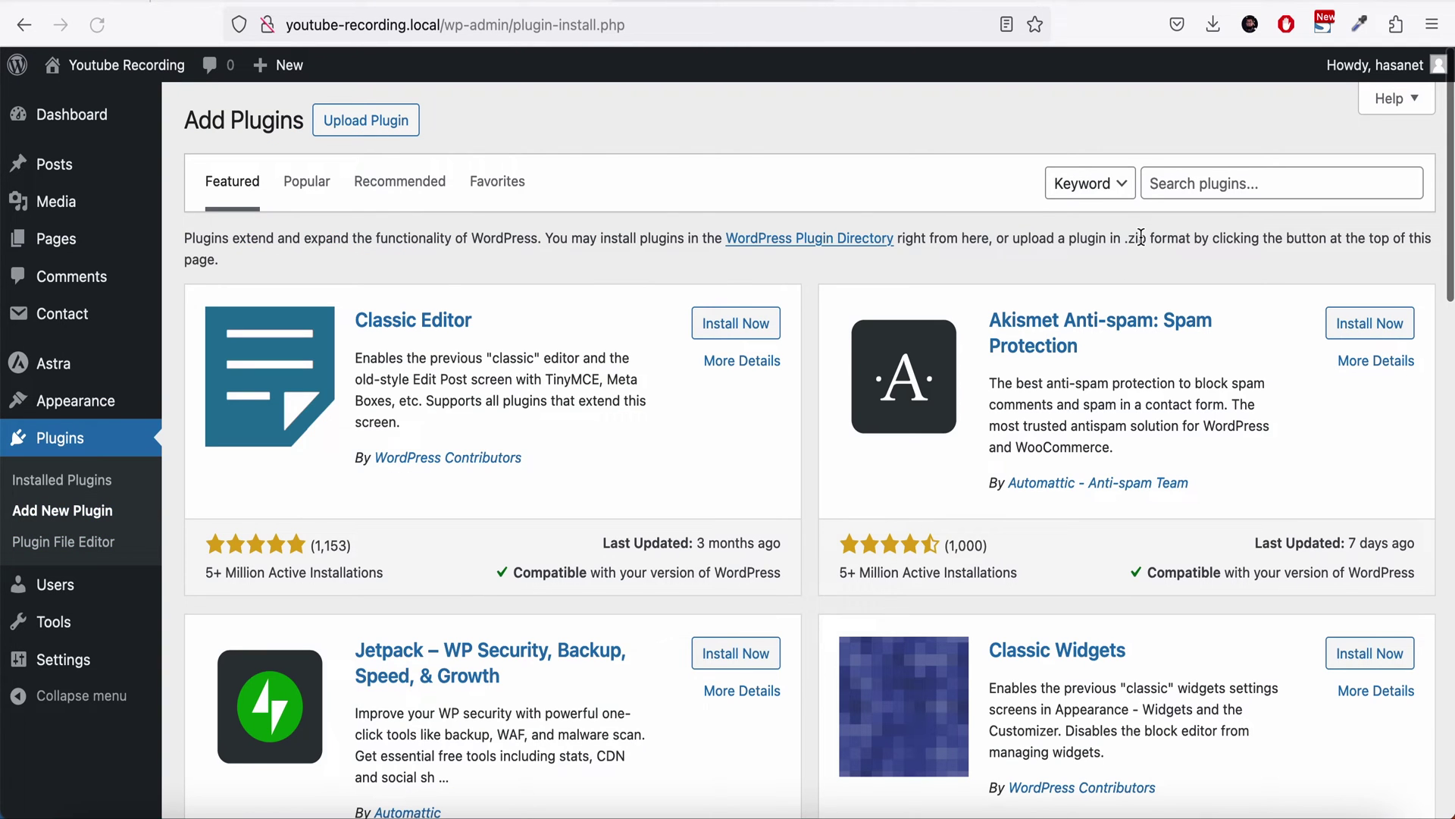
pyautogui.click(1174, 188)
pyautogui.write('ult')
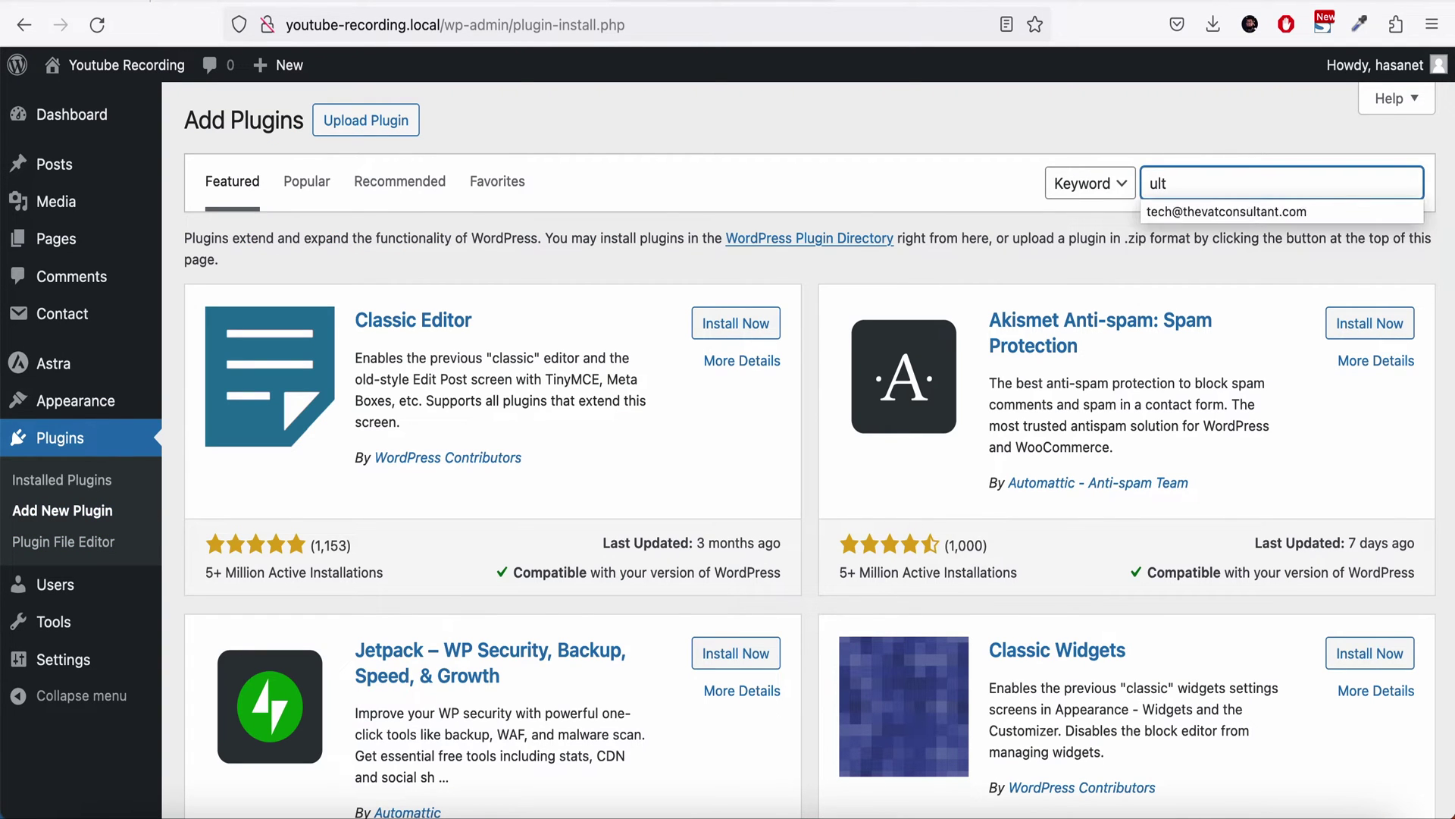
pyautogui.write('imate addons')
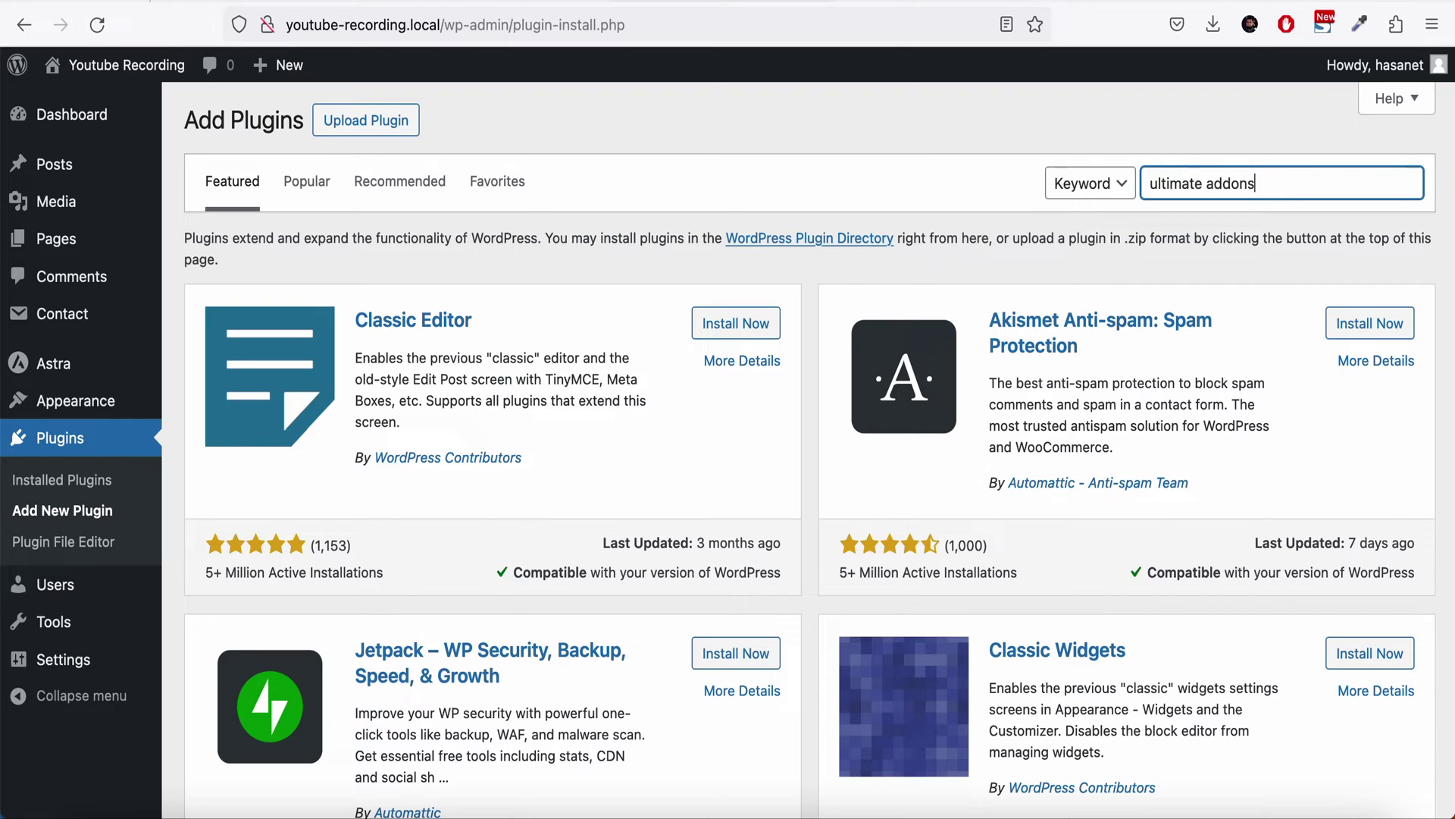
pyautogui.write(' for contact form 7')
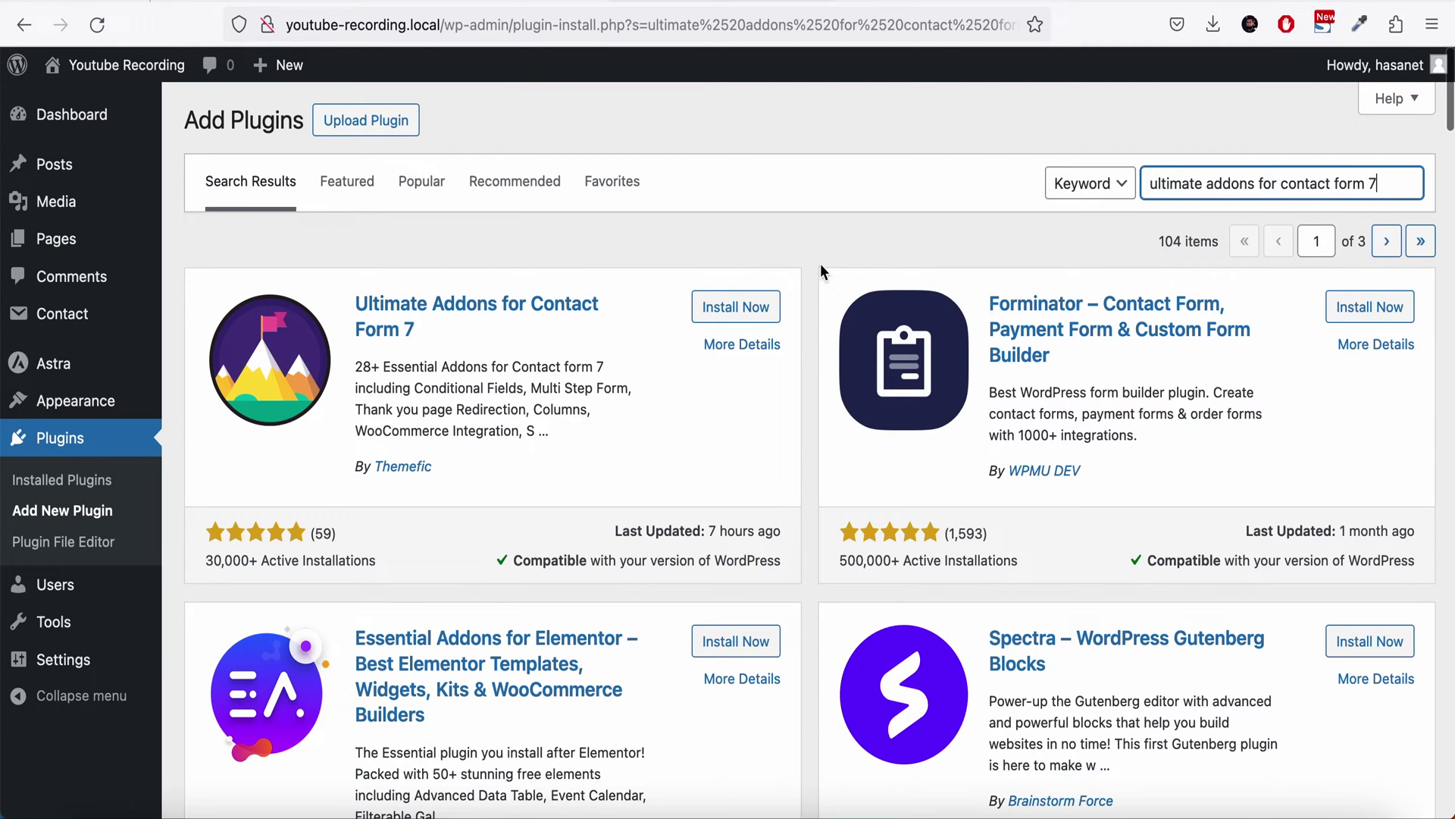
pyautogui.click(755, 311)
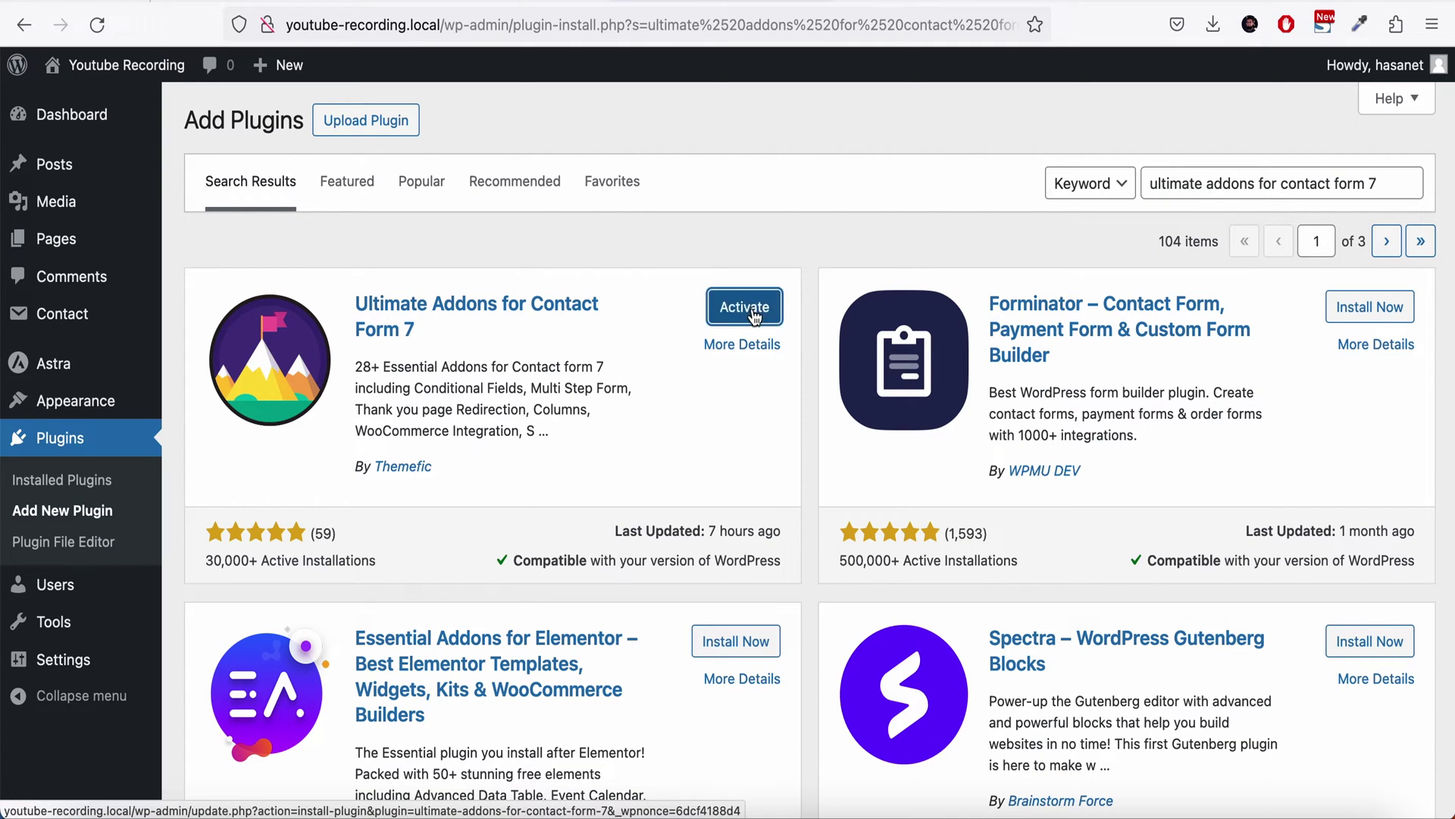
# Activate Ultimate Addons for Contact Form 7 and advance its setup wizard to addon selection.
pyautogui.click(755, 312)
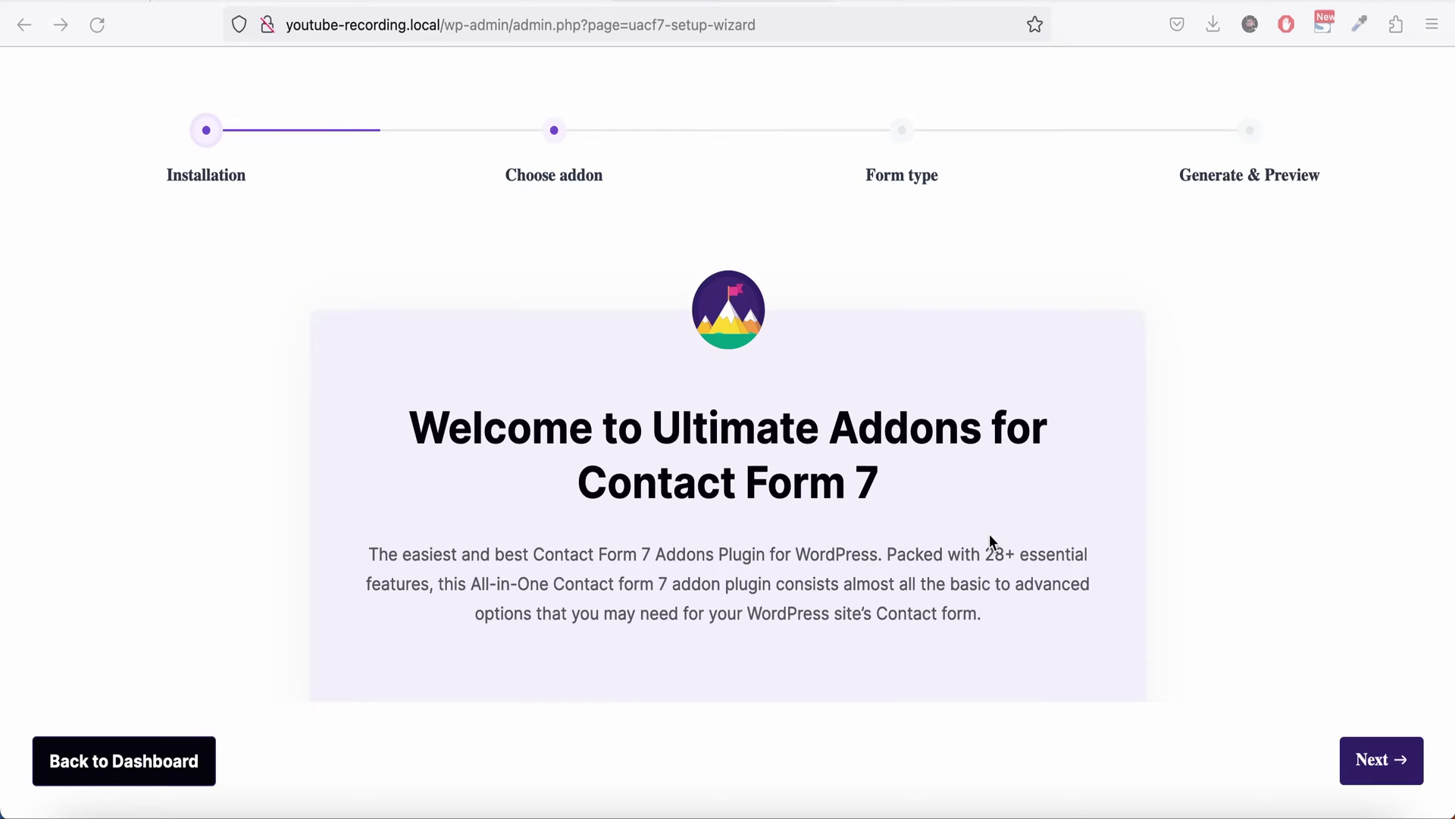
pyautogui.scroll(-5, 989, 533)
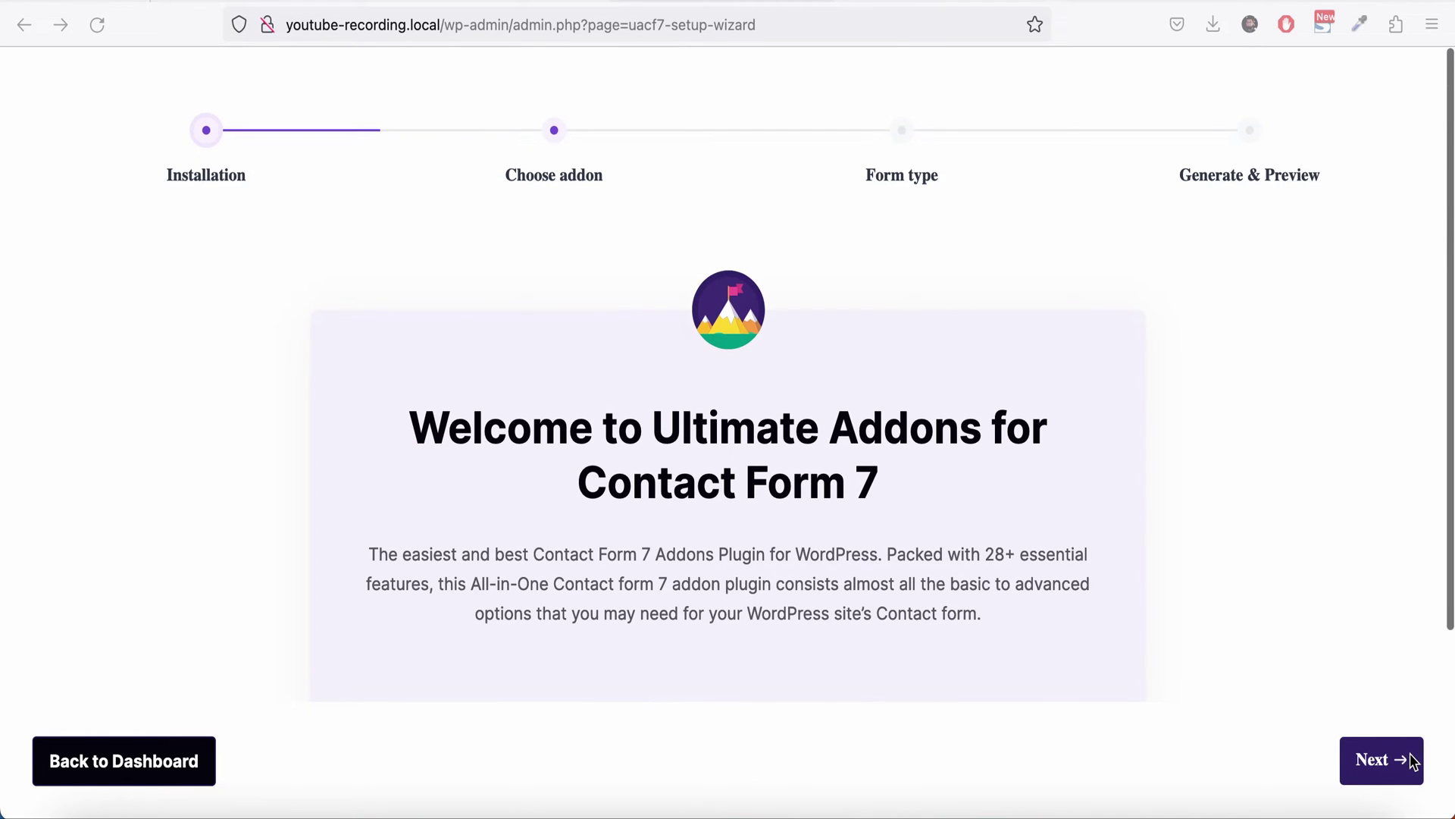
pyautogui.click(1391, 770)
pyautogui.click(1392, 770)
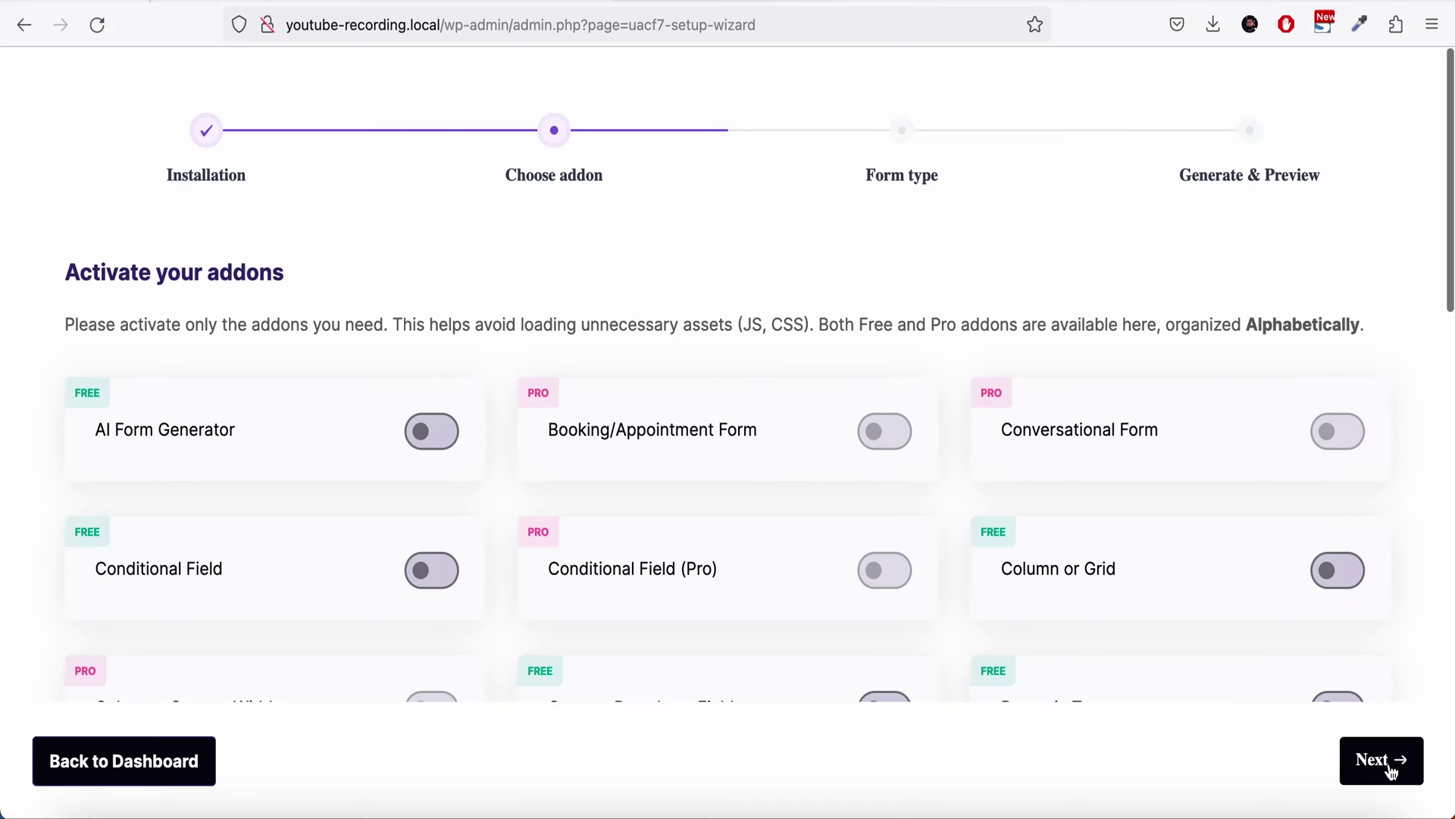
# Switch on the Digital Signature addon and continue to the next setup step.
pyautogui.scroll(-6, 991, 433)
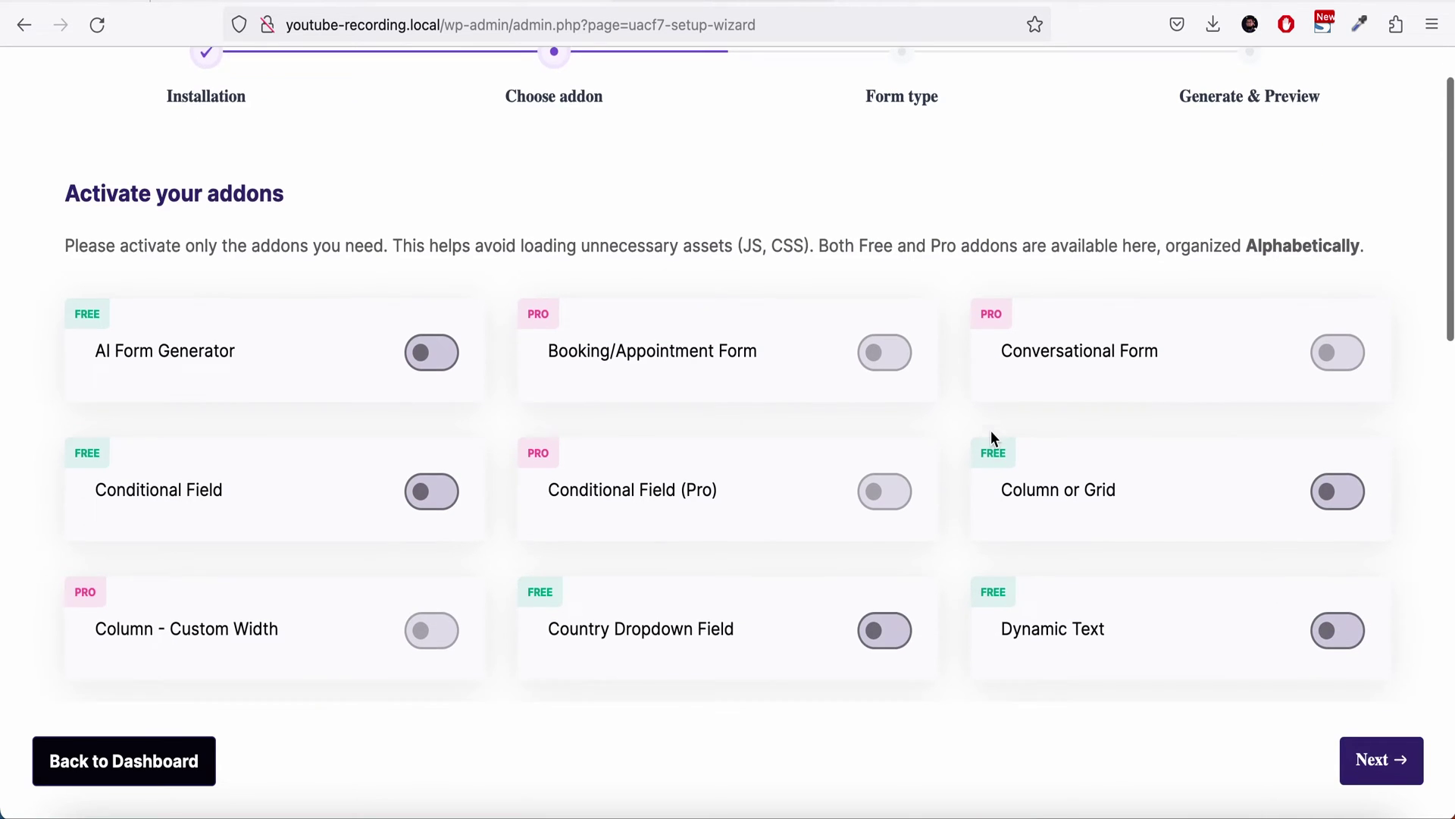
pyautogui.scroll(-8, 991, 434)
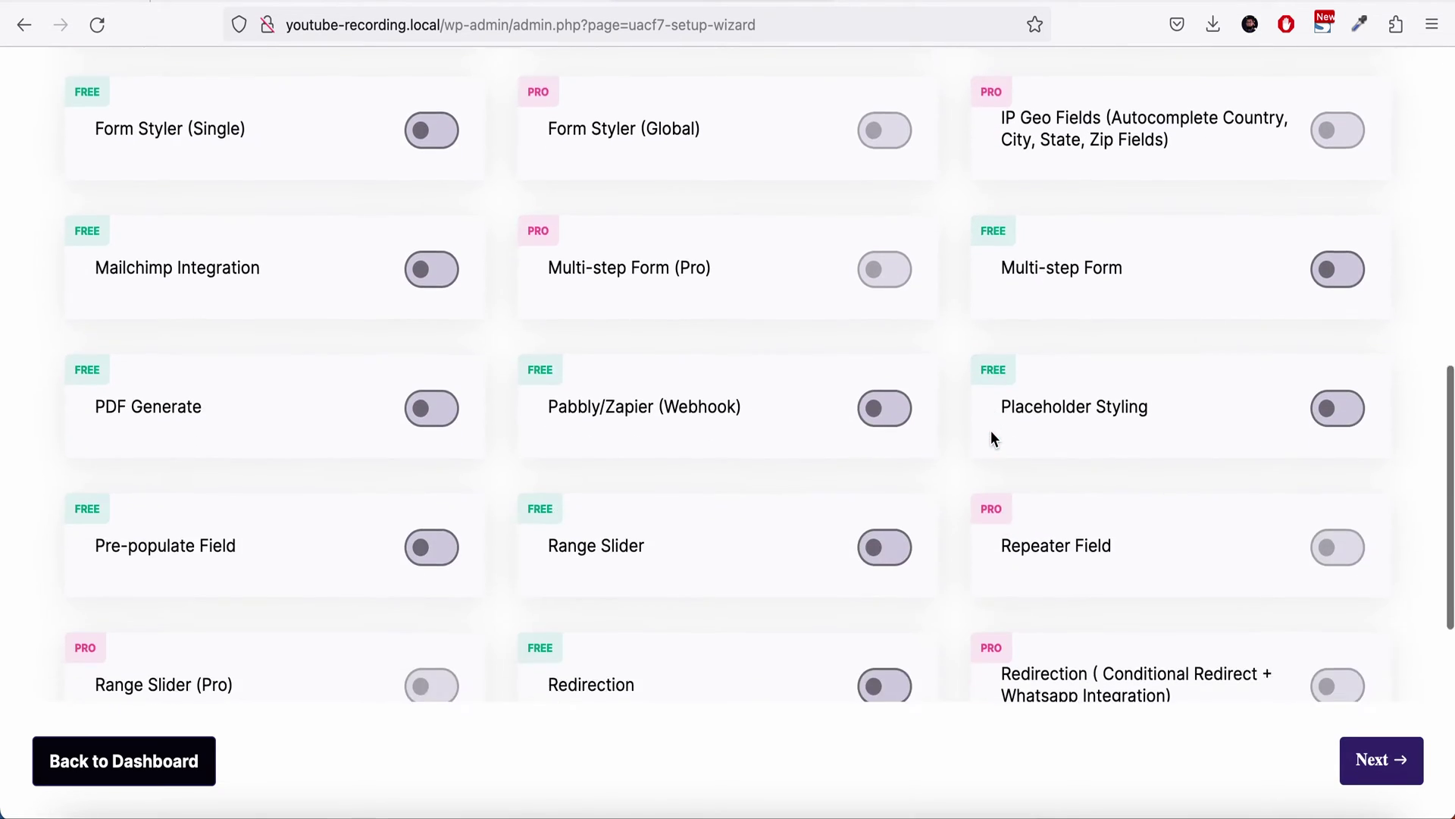
pyautogui.scroll(-3, 991, 438)
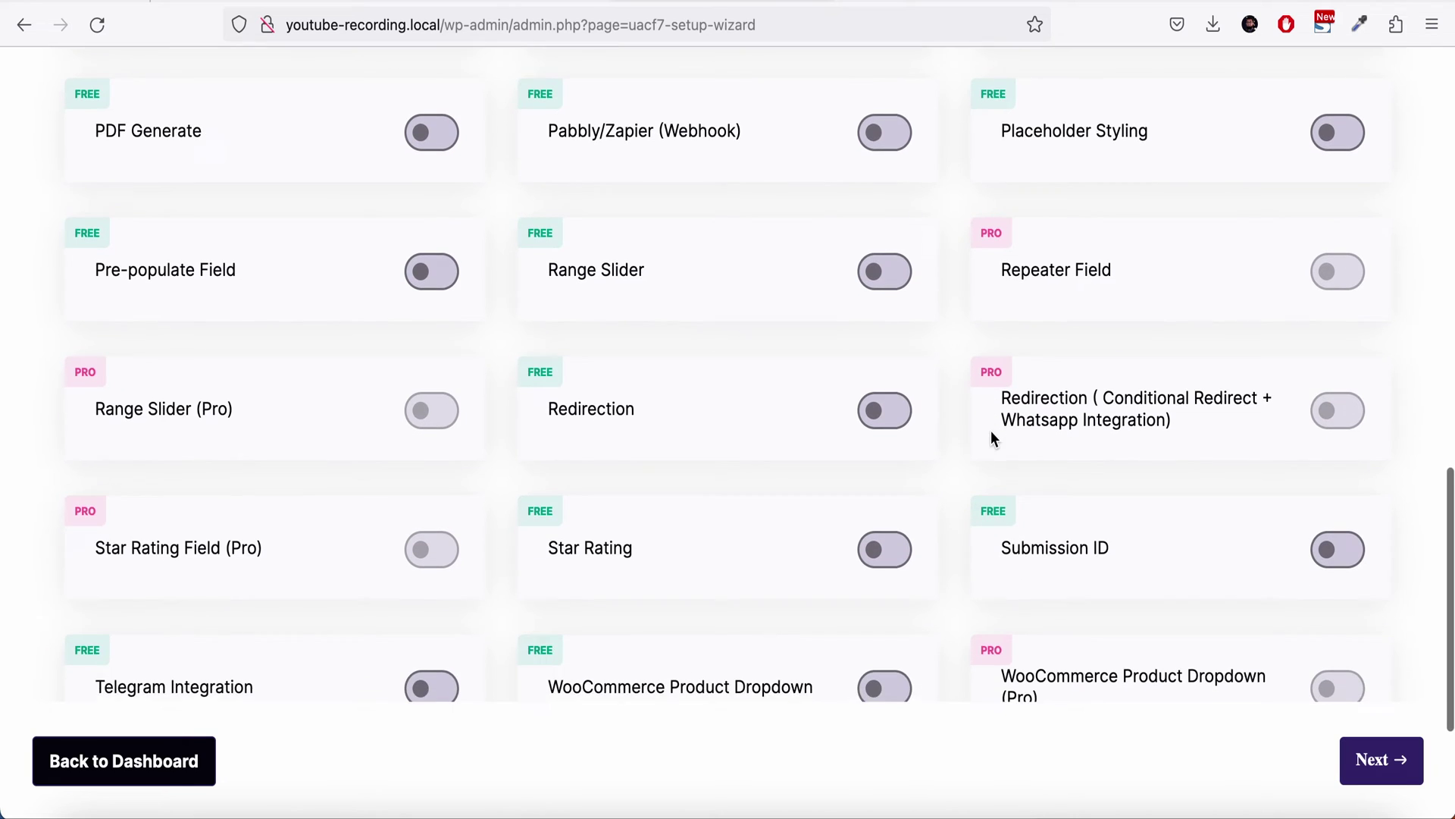
pyautogui.scroll(11, 991, 438)
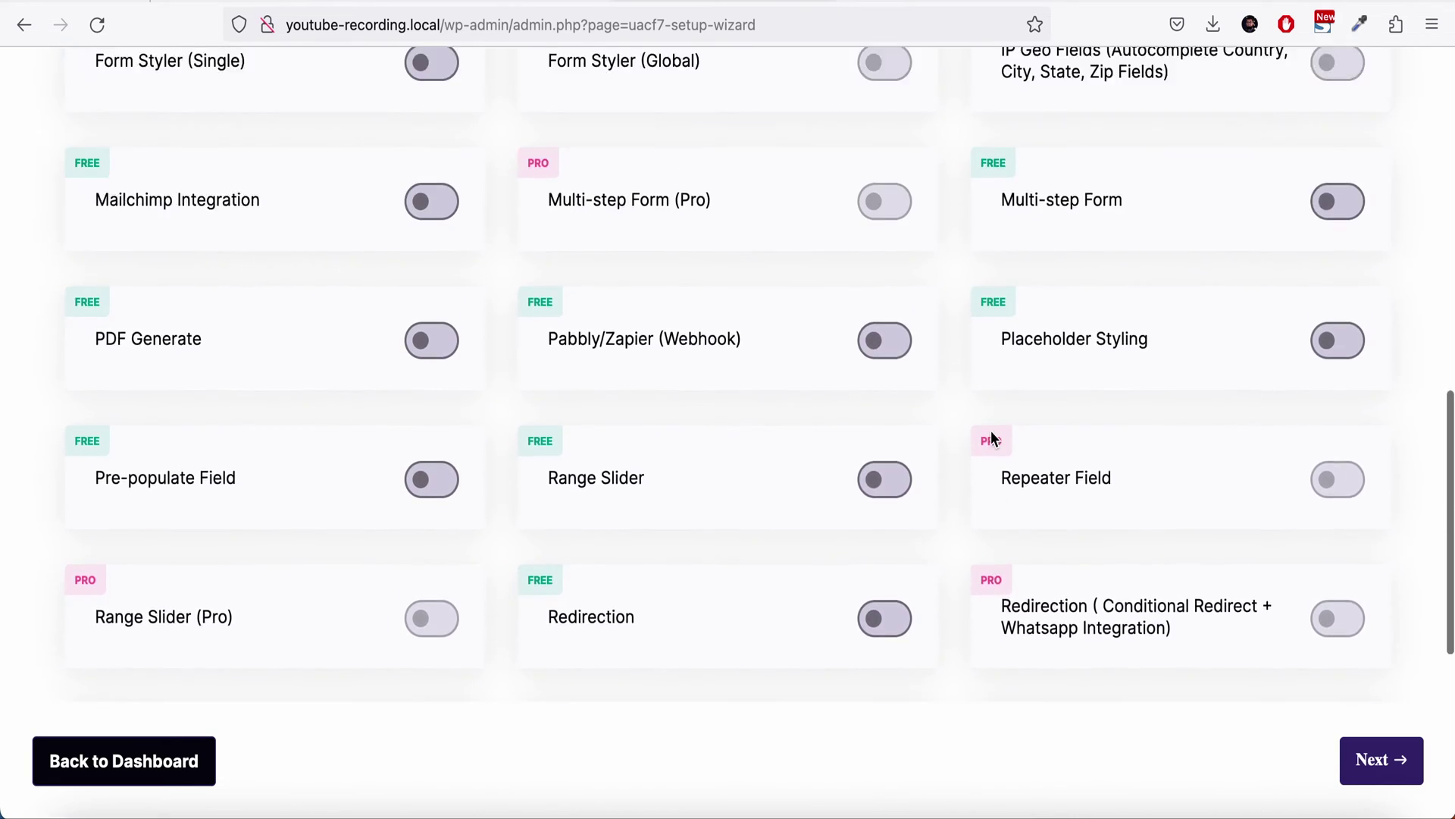
pyautogui.scroll(-1, 990, 430)
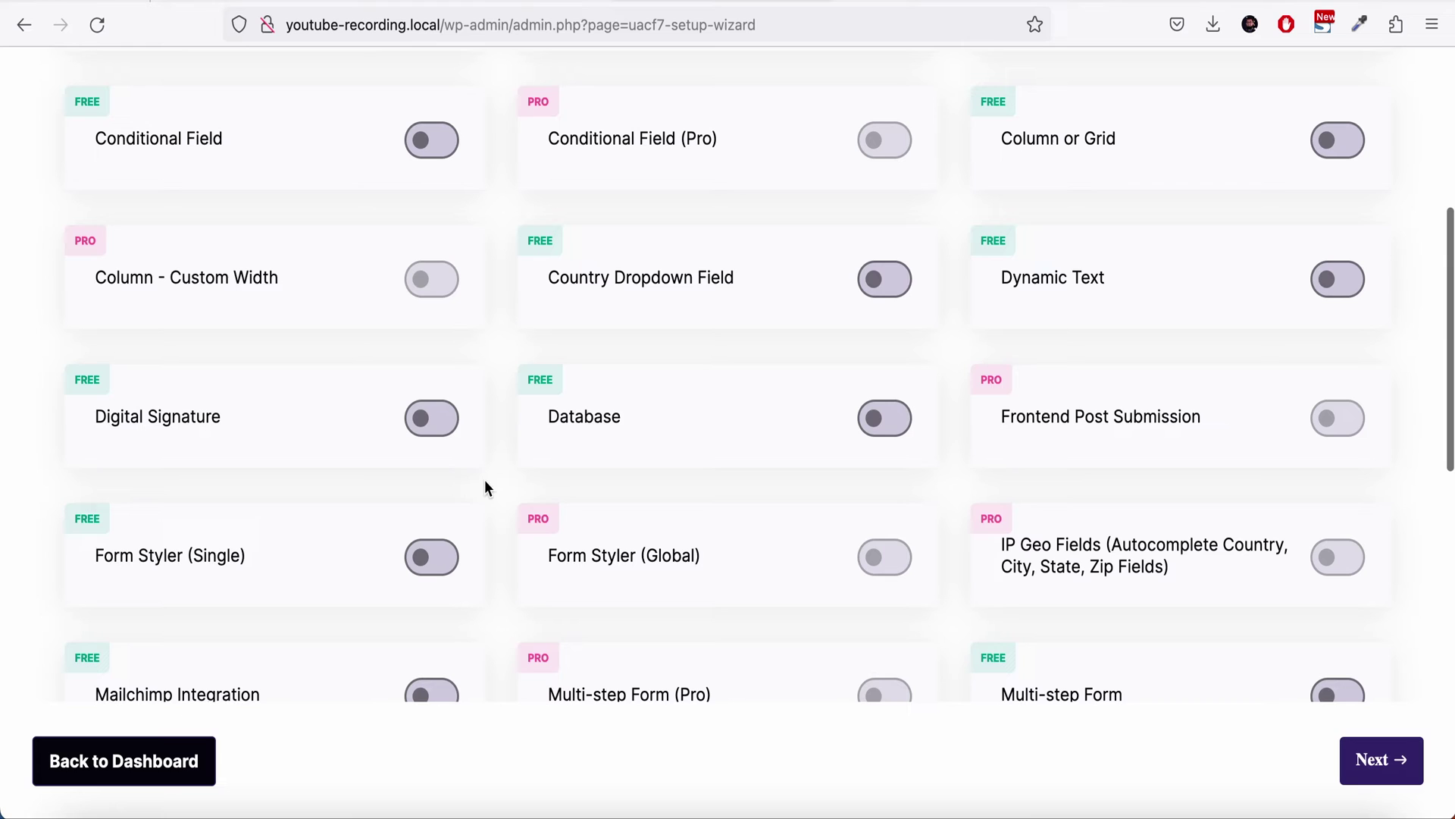
pyautogui.click(445, 432)
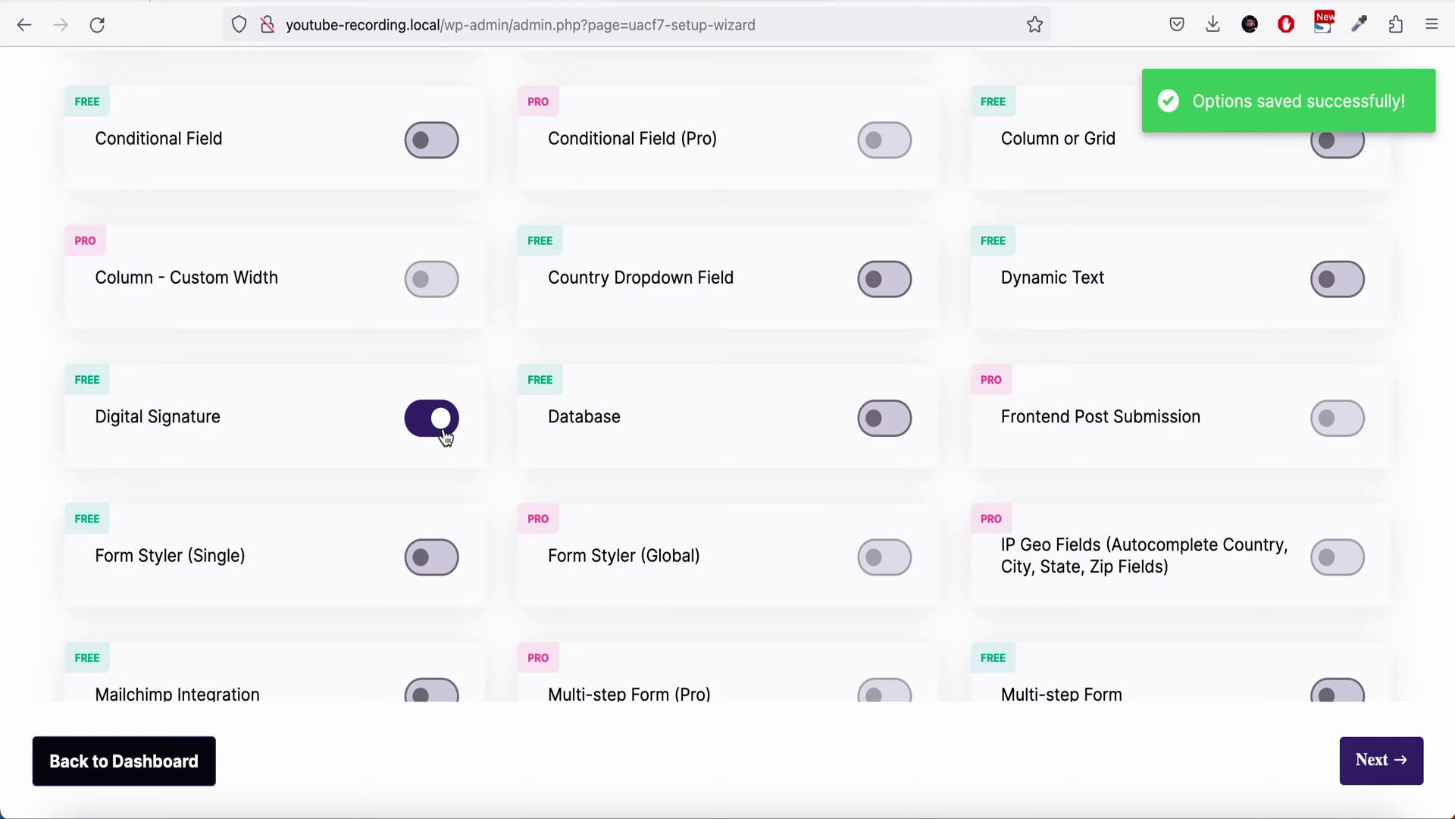
pyautogui.click(1387, 760)
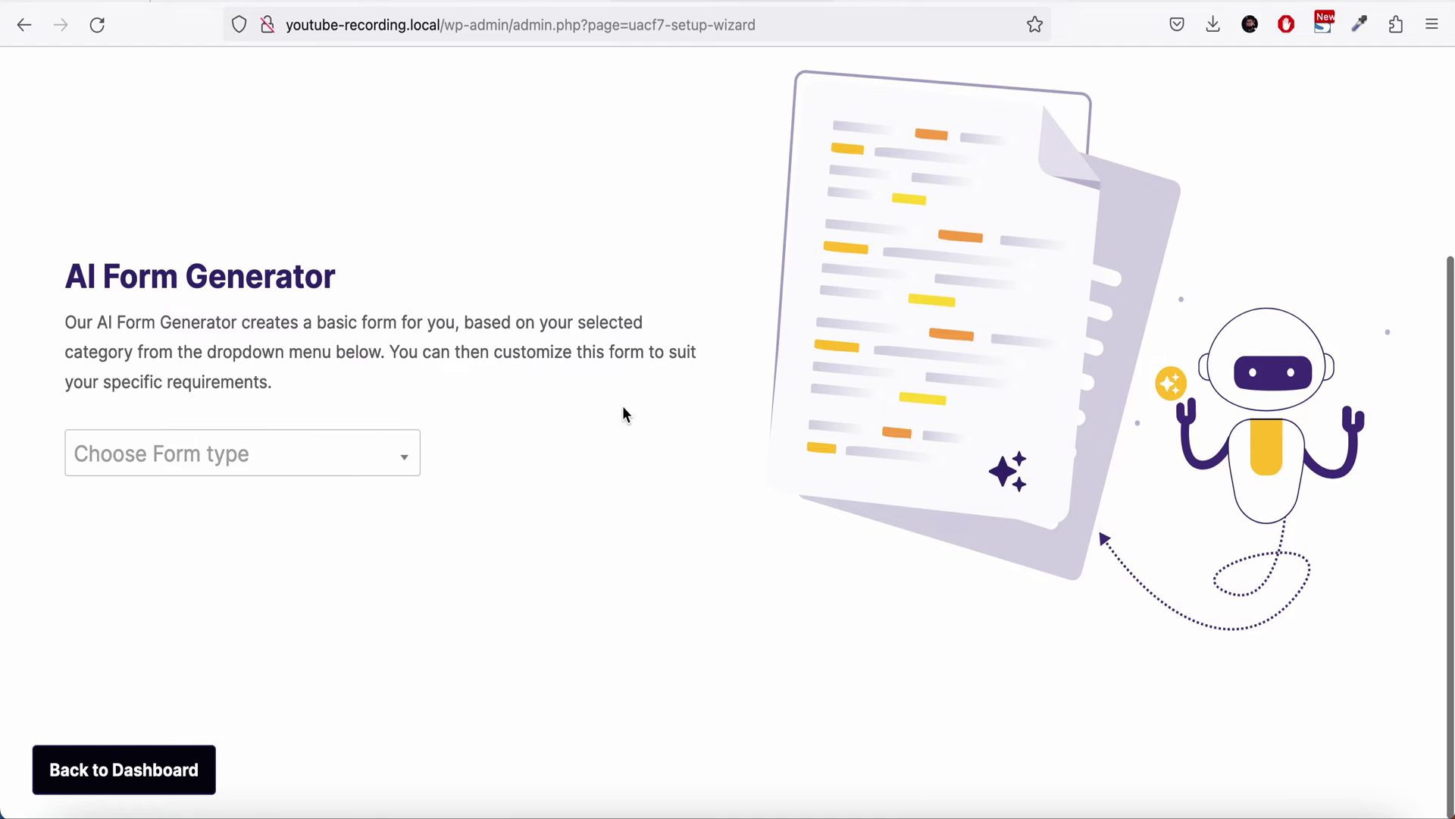
# Look through the Choose Form type list on the AI Form Generator step without picking one.
pyautogui.scroll(4, 623, 412)
pyautogui.scroll(-2, 623, 413)
pyautogui.scroll(-2, 623, 412)
pyautogui.click(338, 466)
pyautogui.scroll(-10, 307, 661)
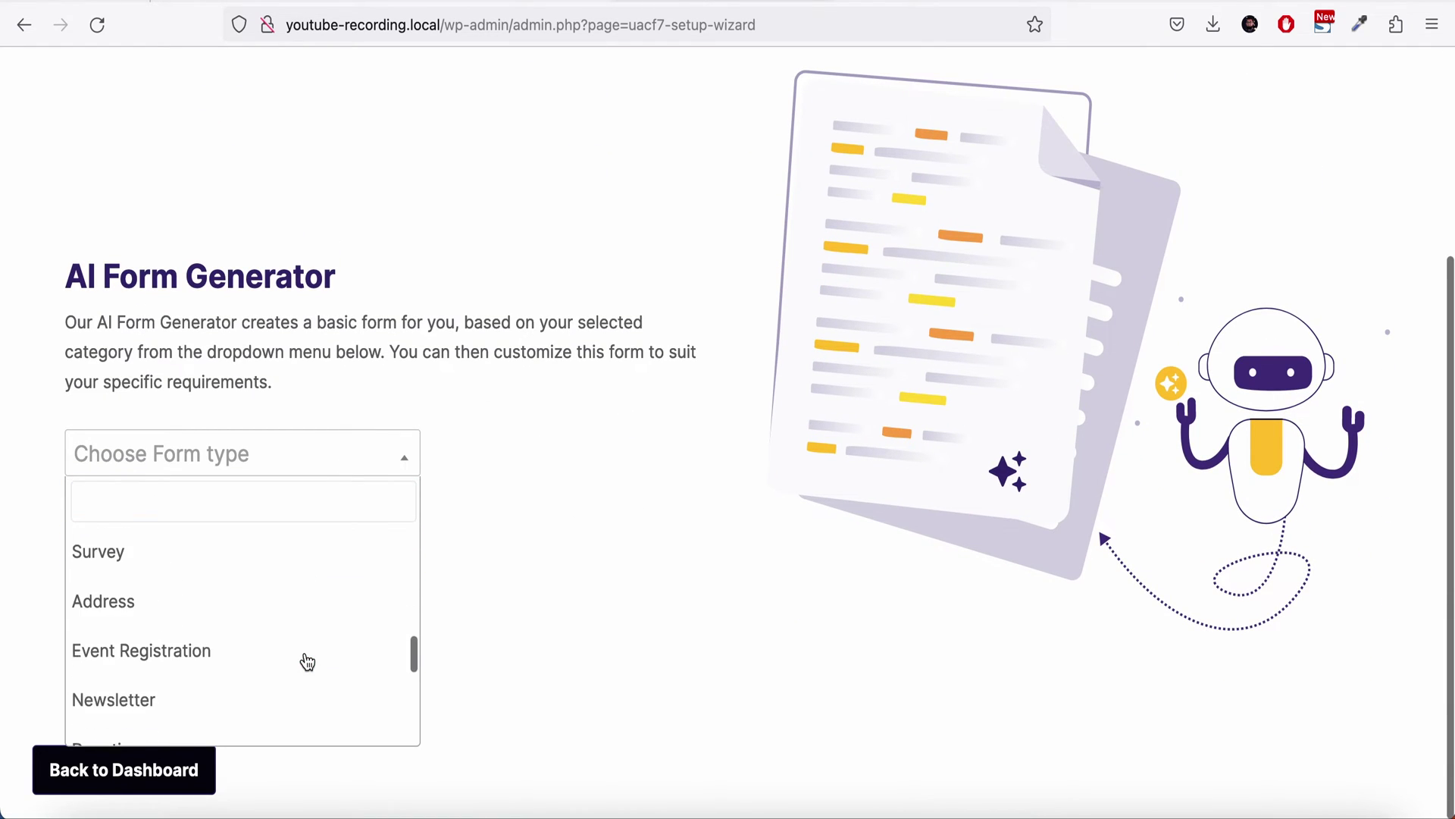
pyautogui.click(554, 556)
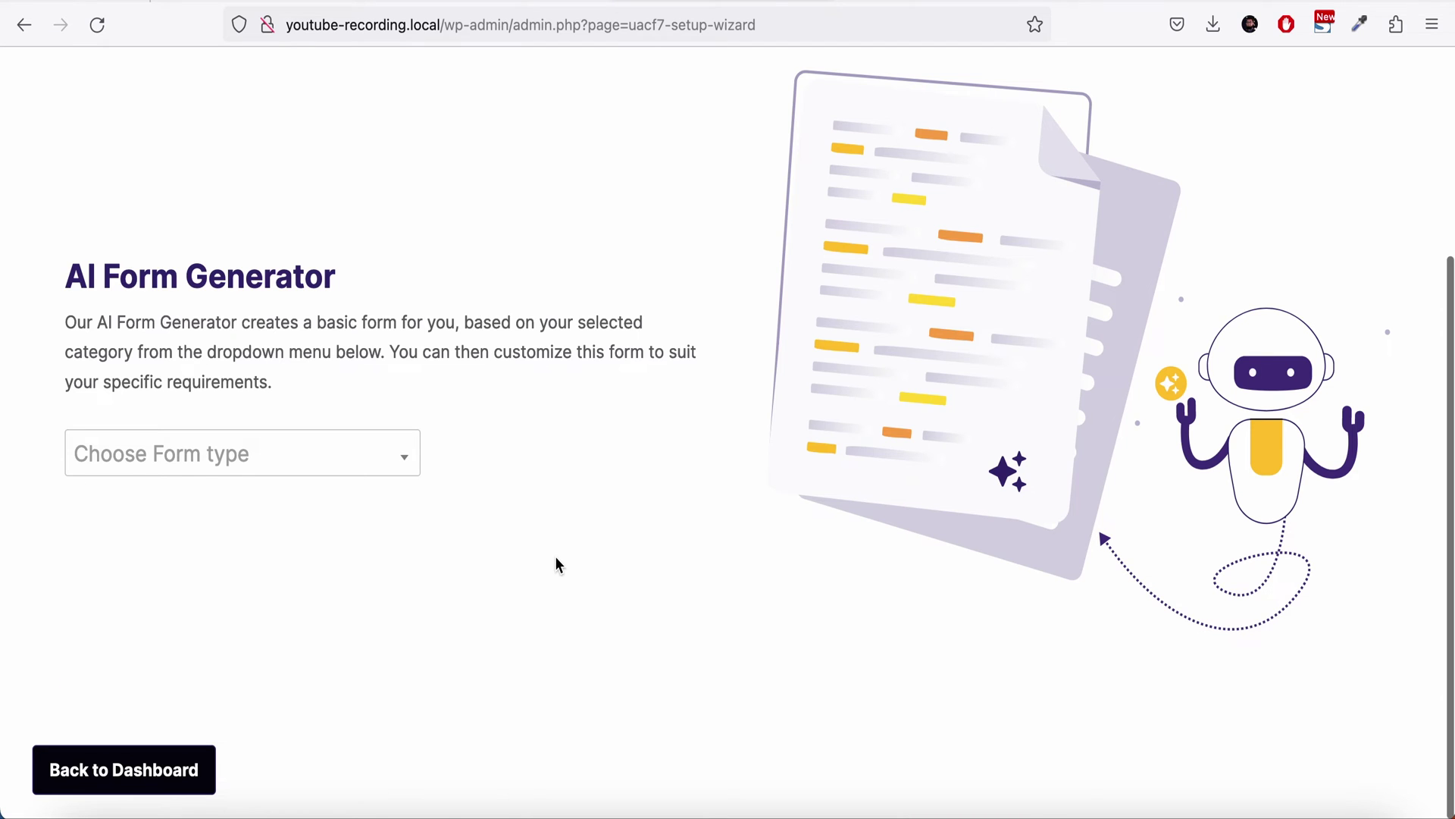
pyautogui.scroll(4, 554, 556)
pyautogui.scroll(-4, 554, 556)
pyautogui.scroll(4, 555, 556)
pyautogui.scroll(-4, 379, 561)
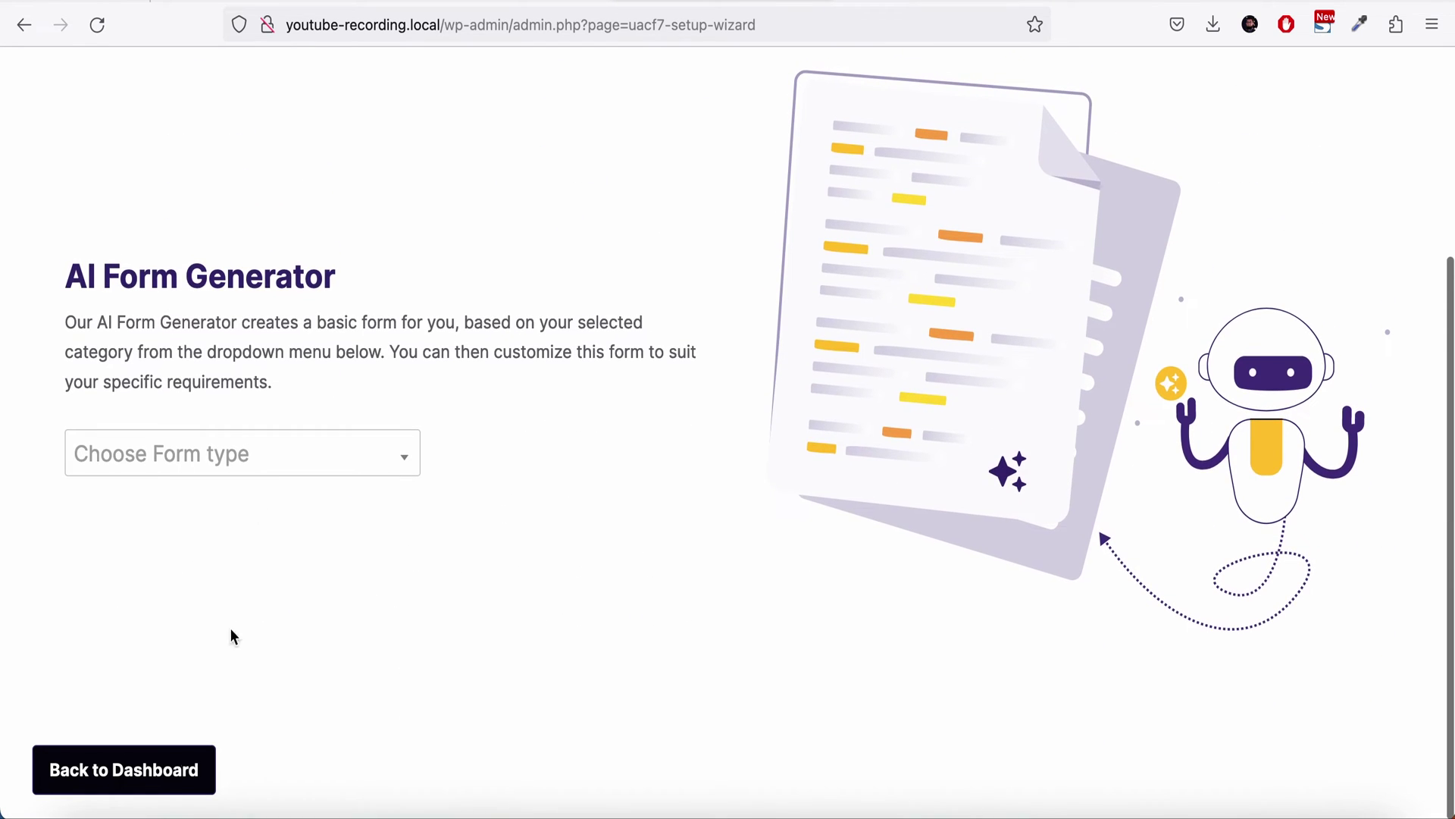
# Exit the wizard, open Ultimate Addons > All Addons and confirm the Digital Signature toggle is on.
pyautogui.click(165, 772)
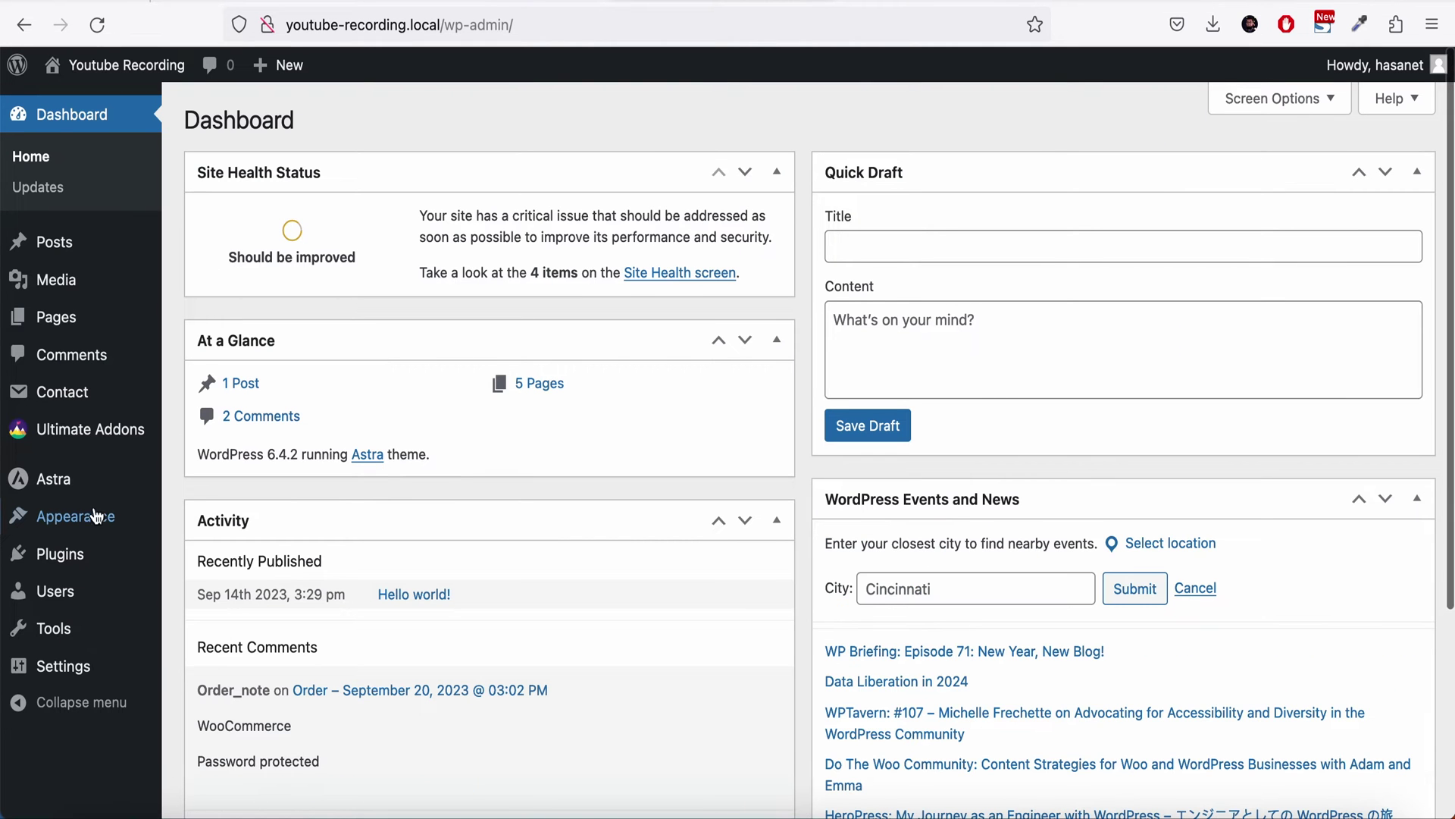
pyautogui.moveTo(110, 381)
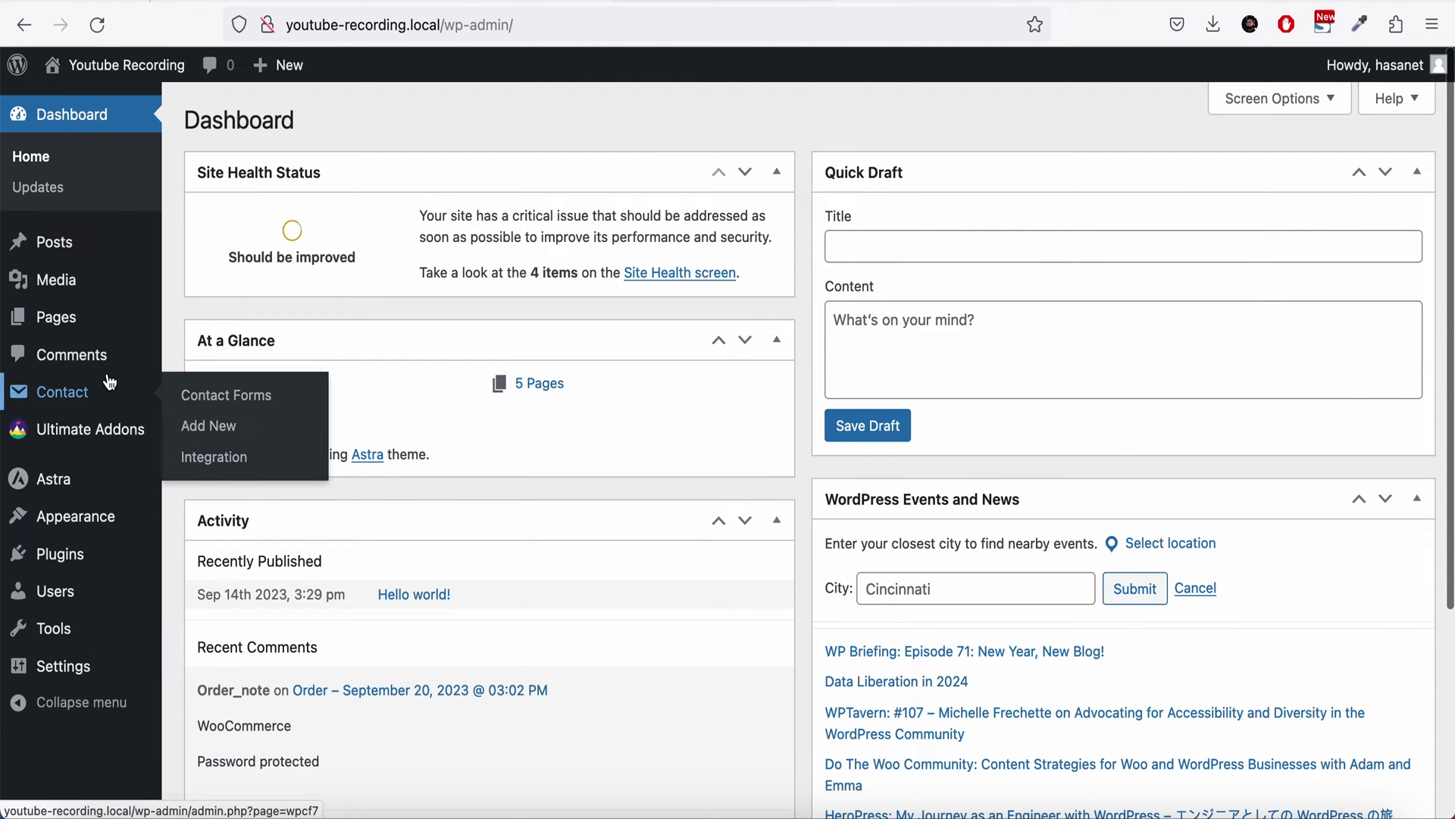
pyautogui.click(128, 428)
pyautogui.scroll(-11, 446, 371)
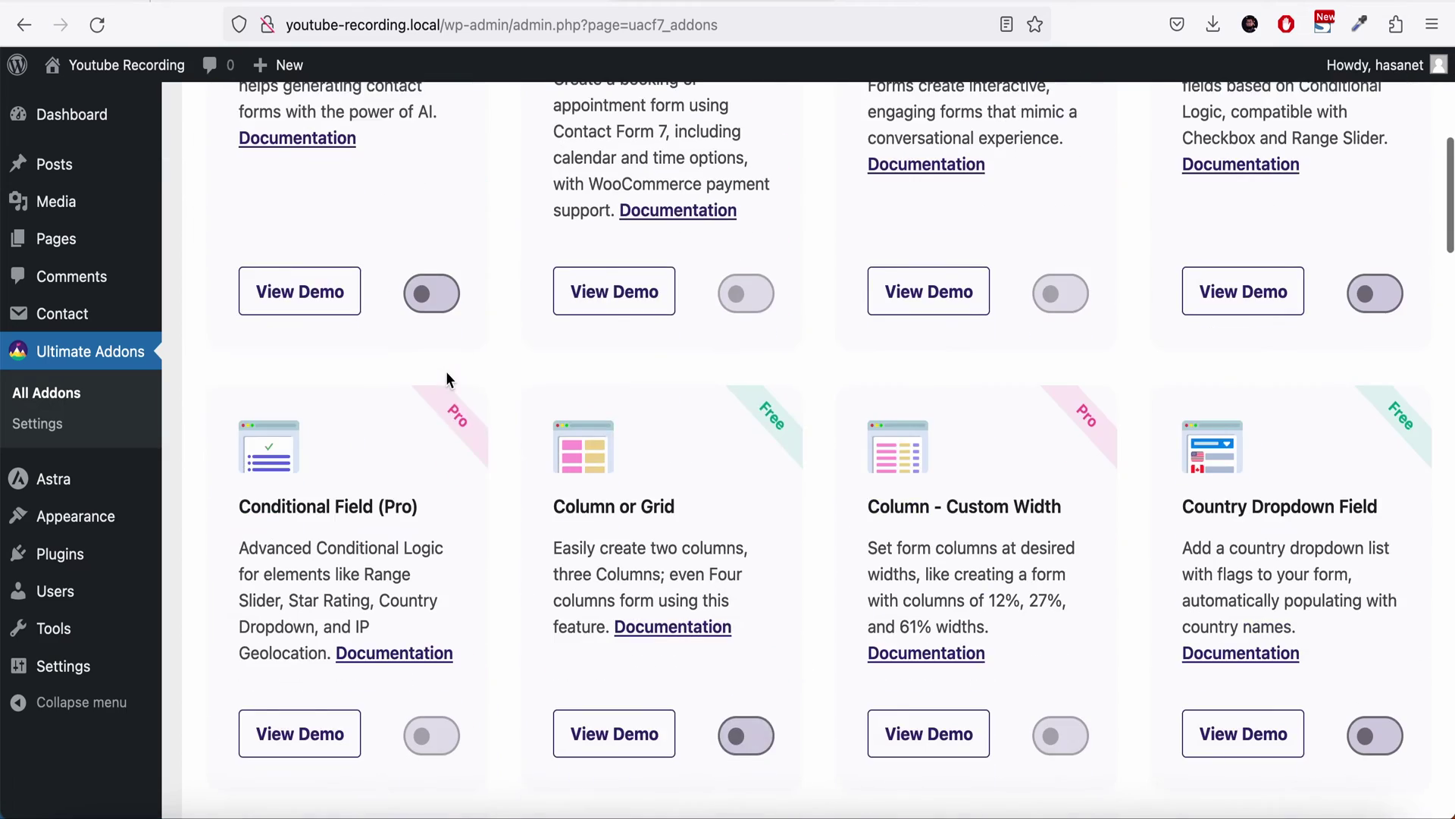
pyautogui.scroll(-4, 445, 377)
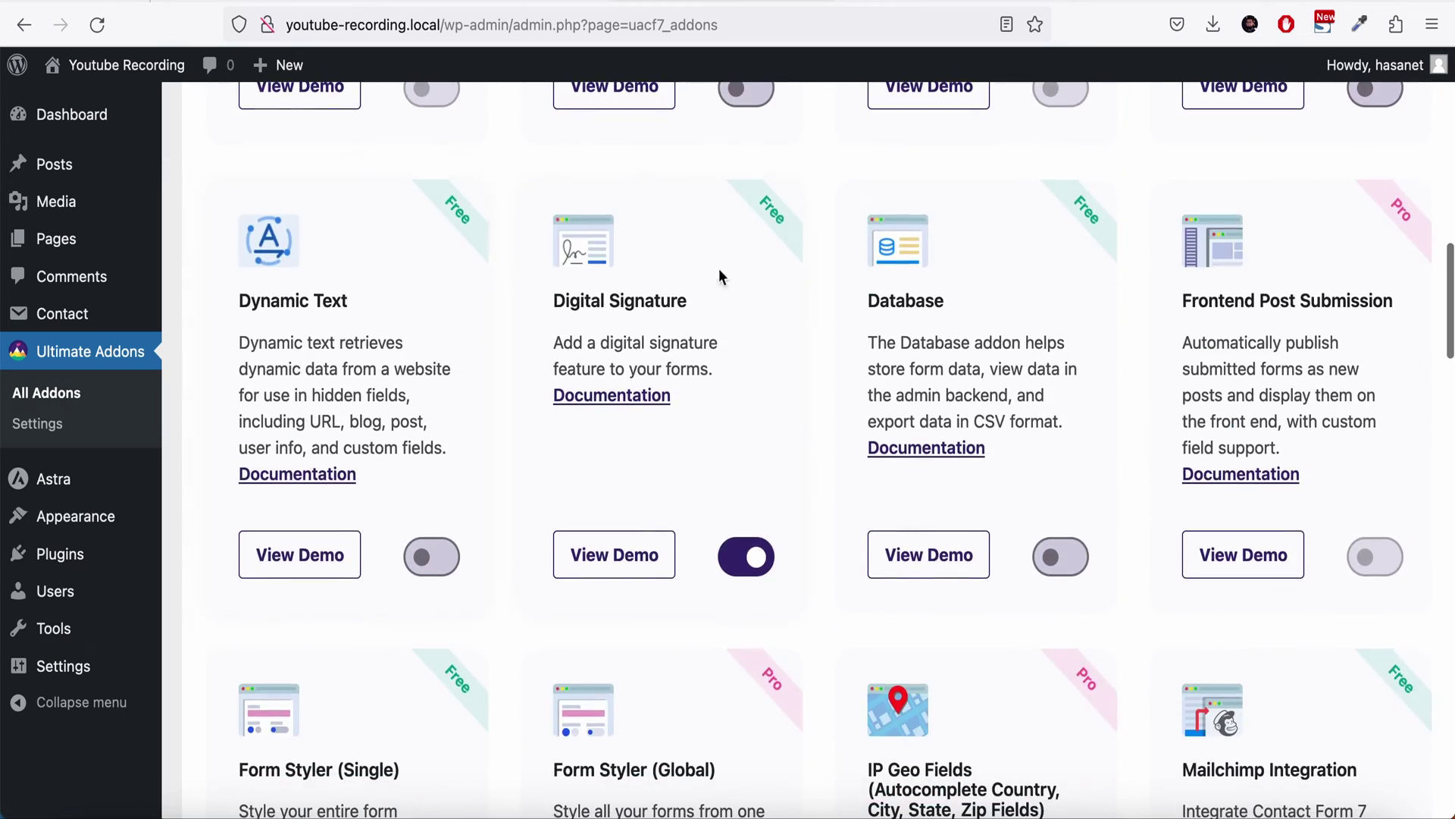
pyautogui.scroll(15, 685, 464)
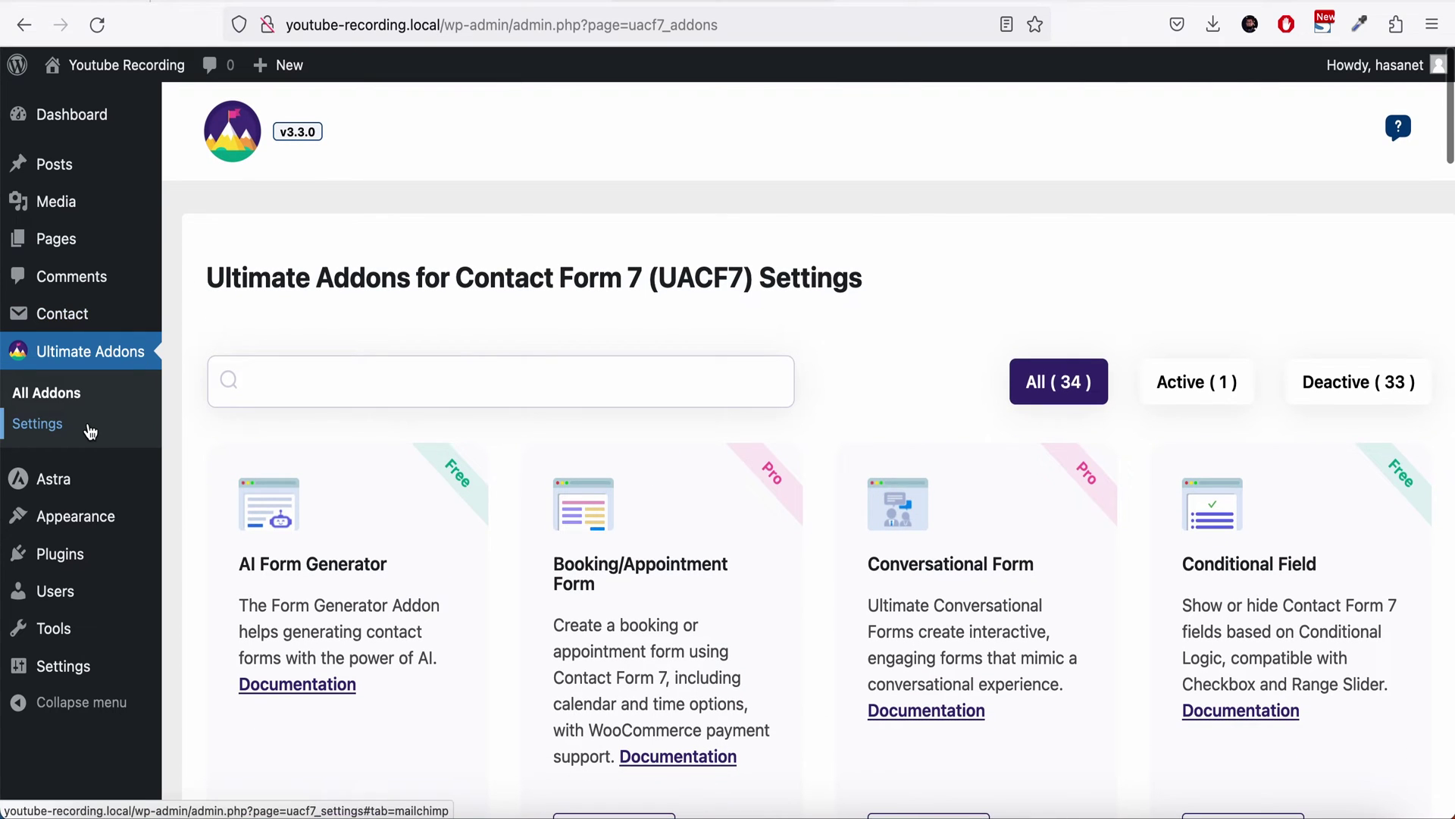
# Create a new contact form titled 'Digital Signature'.
pyautogui.moveTo(135, 322)
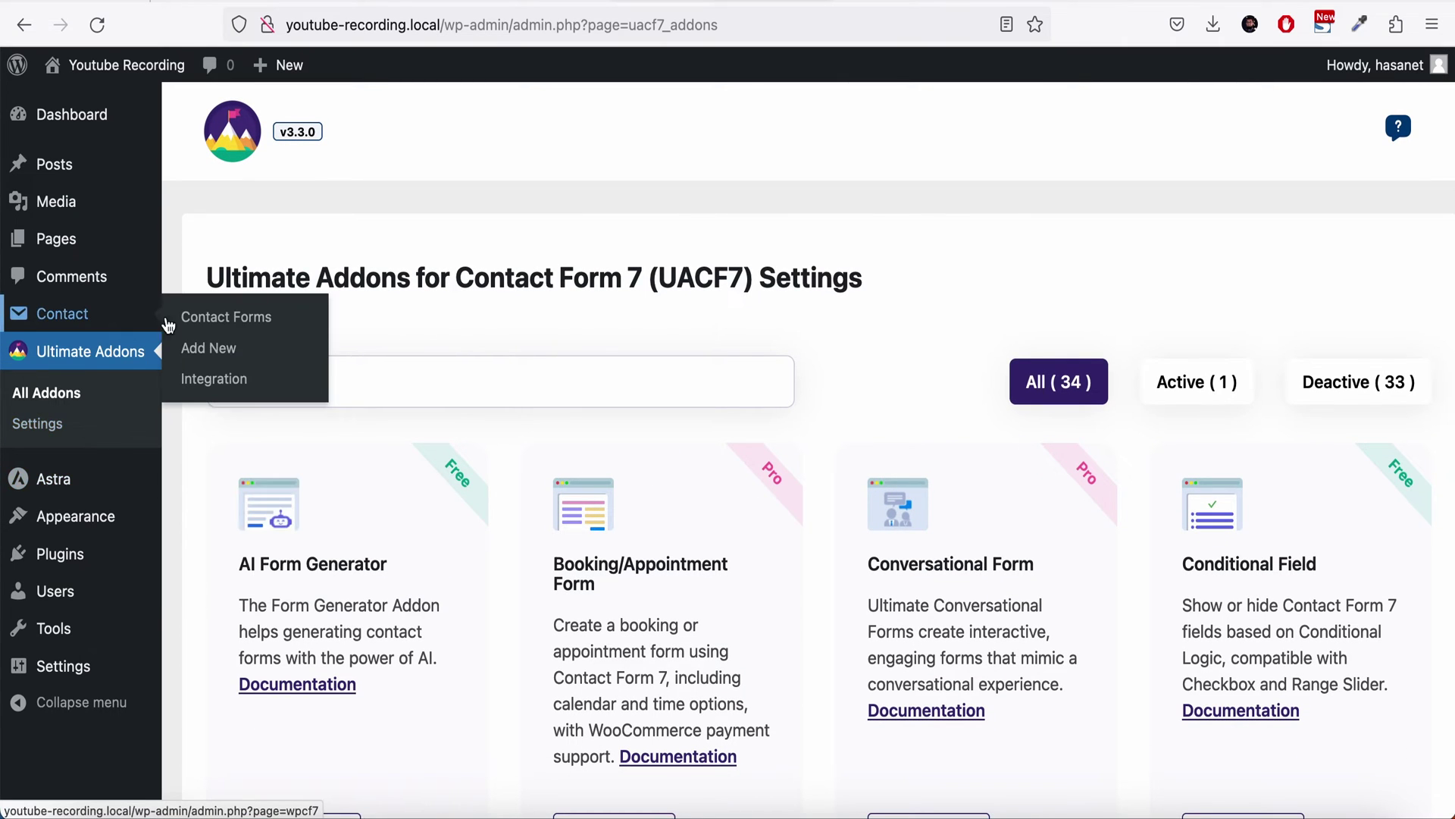
pyautogui.click(215, 349)
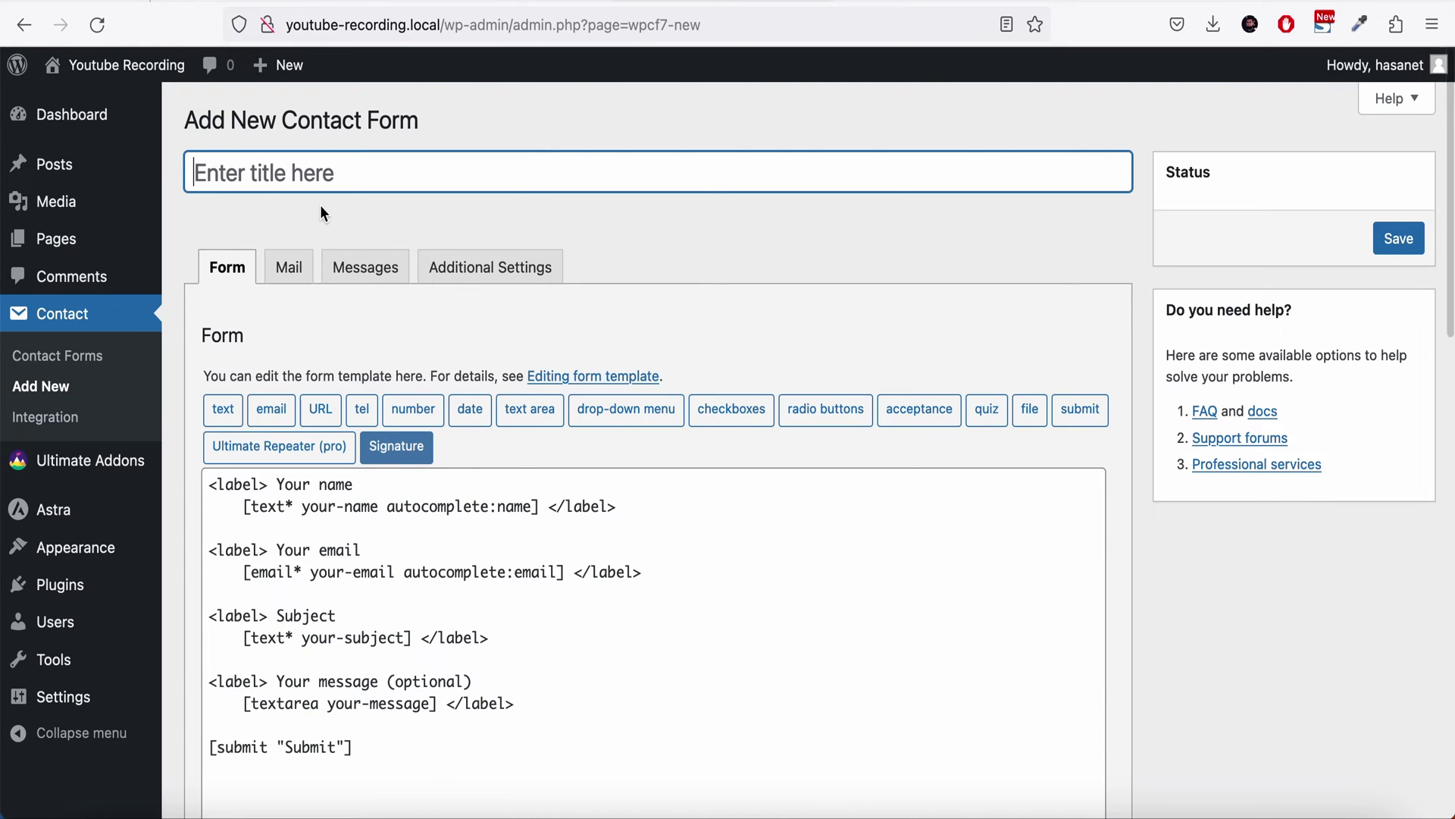
pyautogui.write('Digital Si')
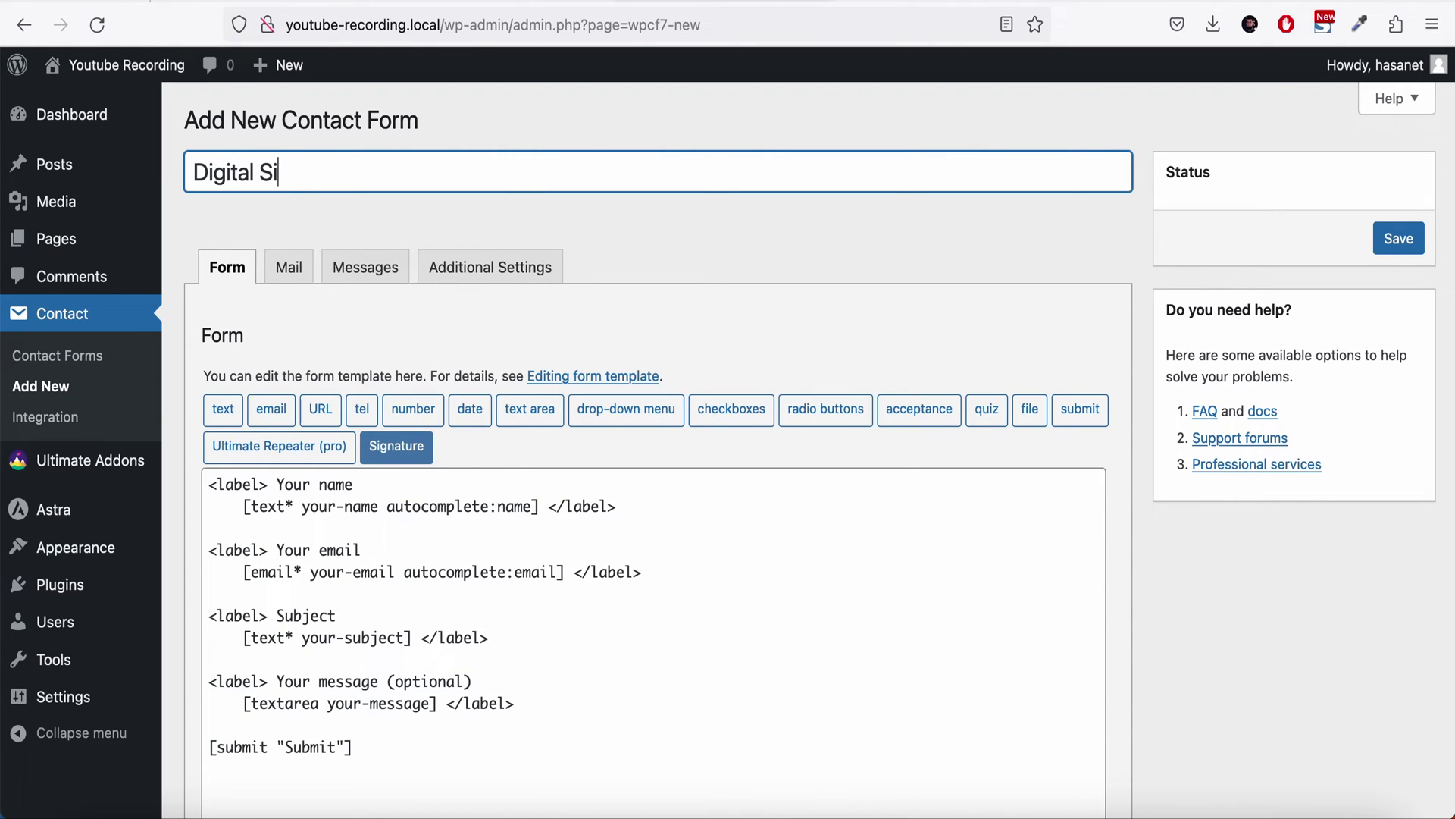
pyautogui.write('gnature')
# Insert blank lines after the Subject field line in the form template.
pyautogui.scroll(-4, 311, 135)
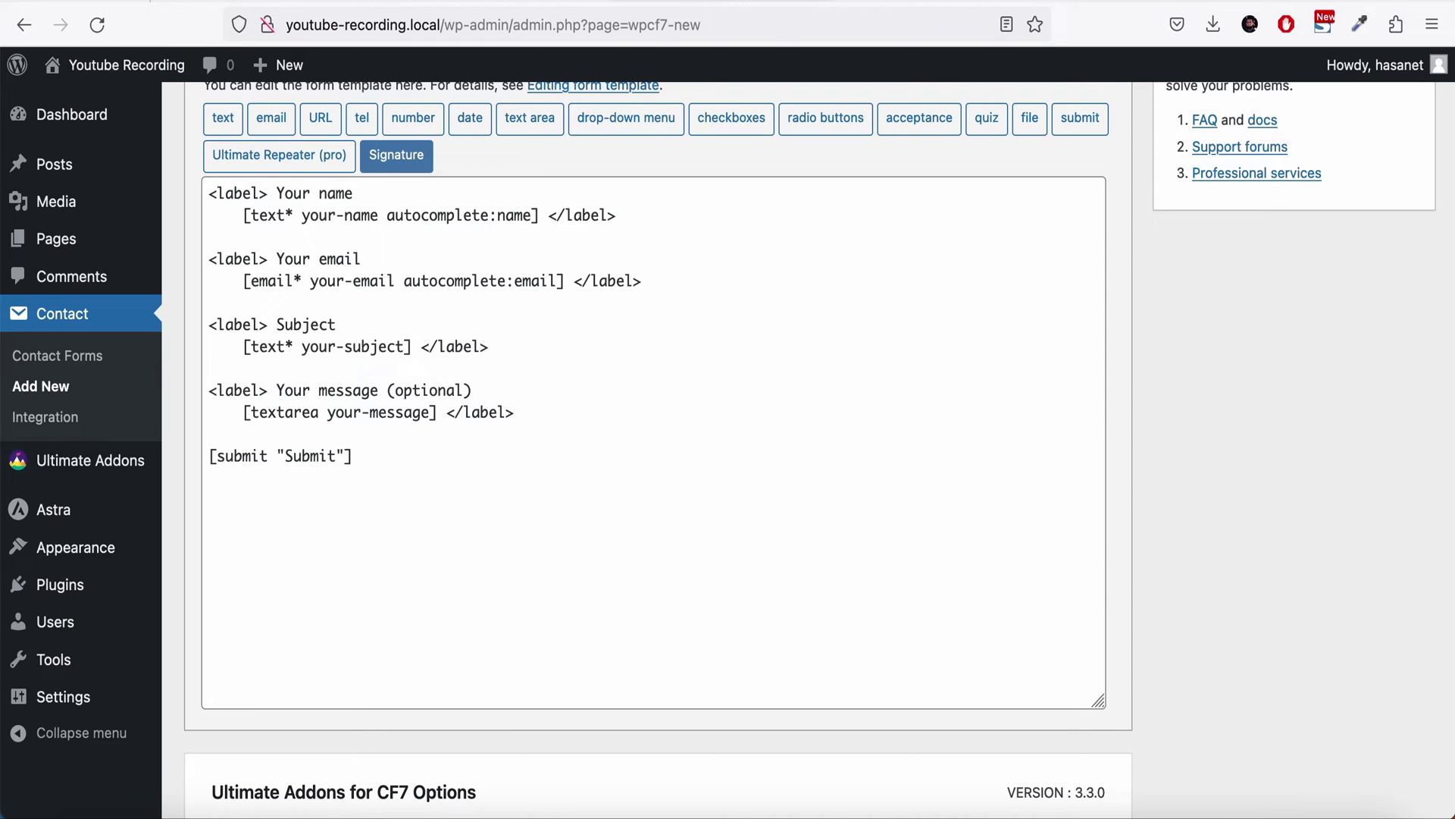
pyautogui.click(522, 327)
pyautogui.scroll(1, 529, 342)
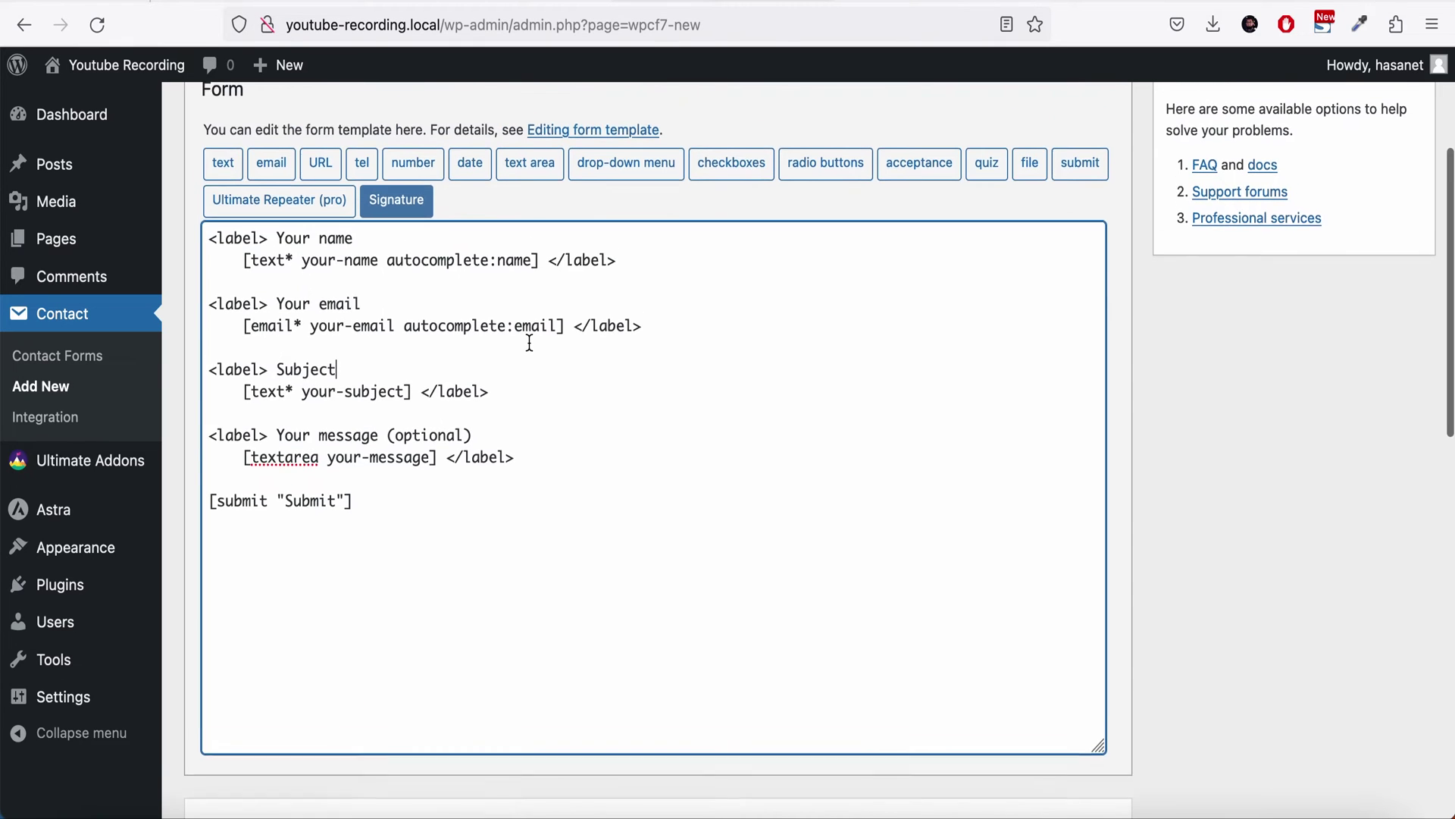
pyautogui.click(517, 397)
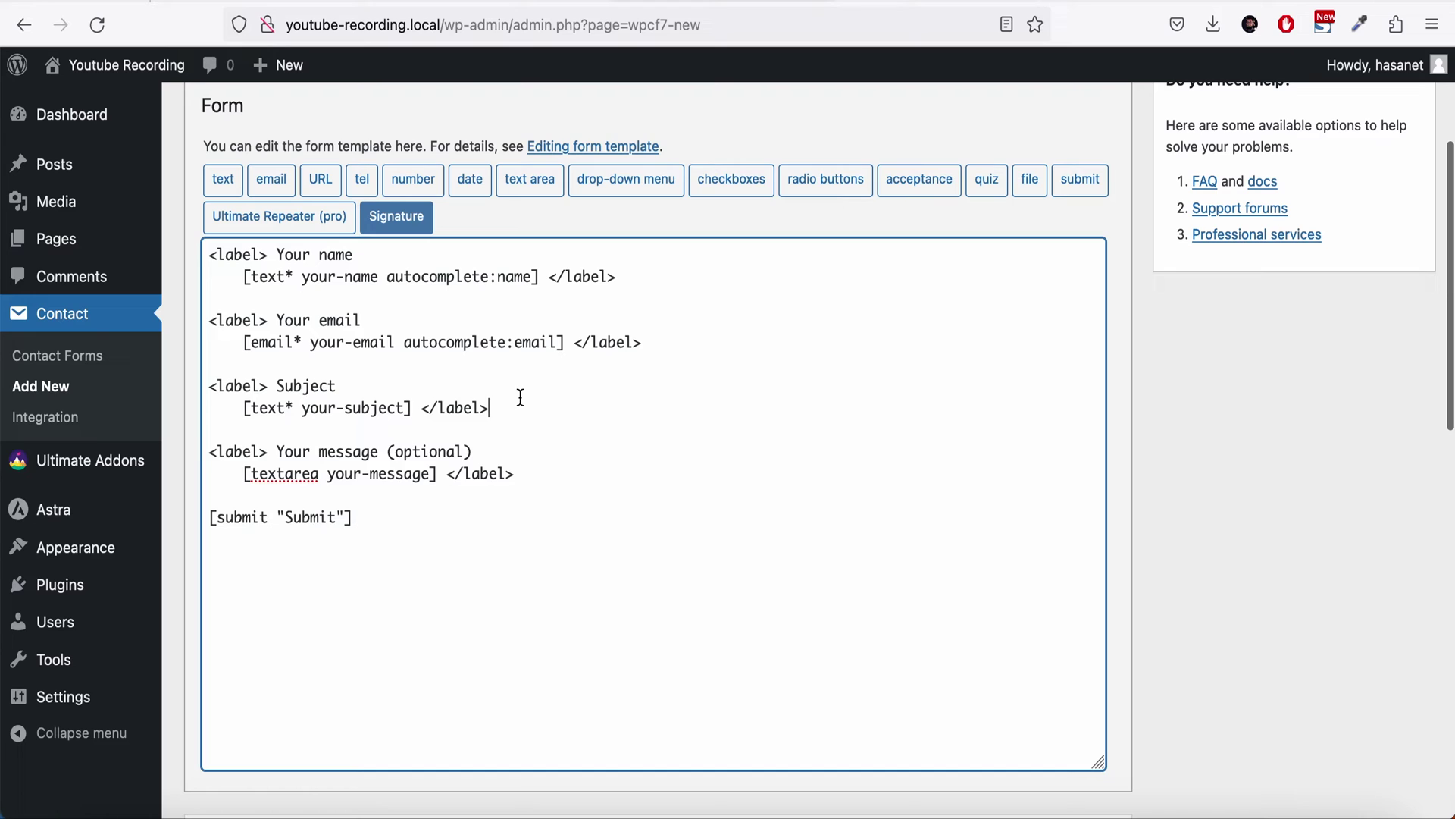
pyautogui.press('Return')
pyautogui.press('Return')
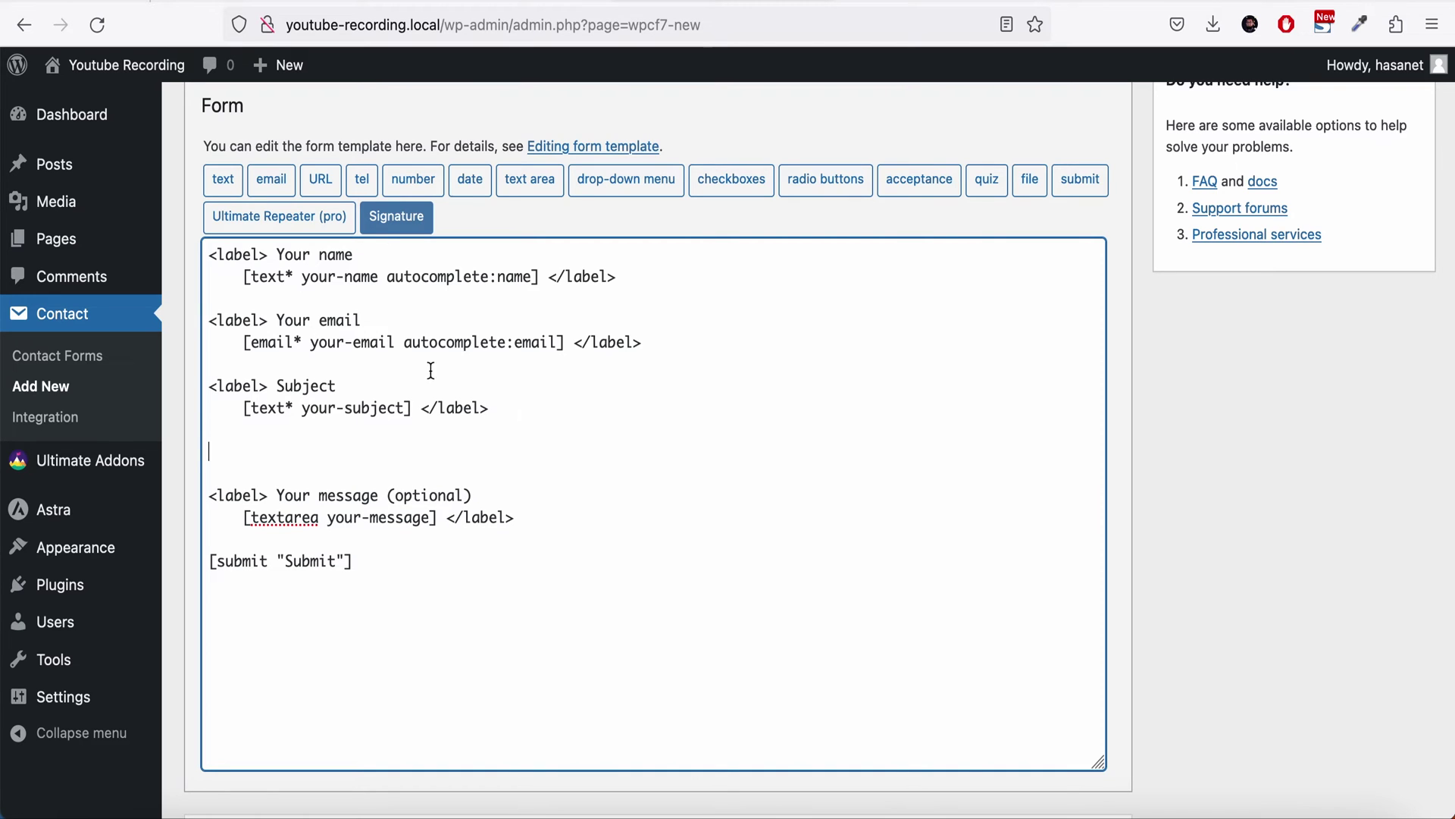
# Insert a required signature field tag with a custom name ending in '-signature-form'.
pyautogui.click(395, 217)
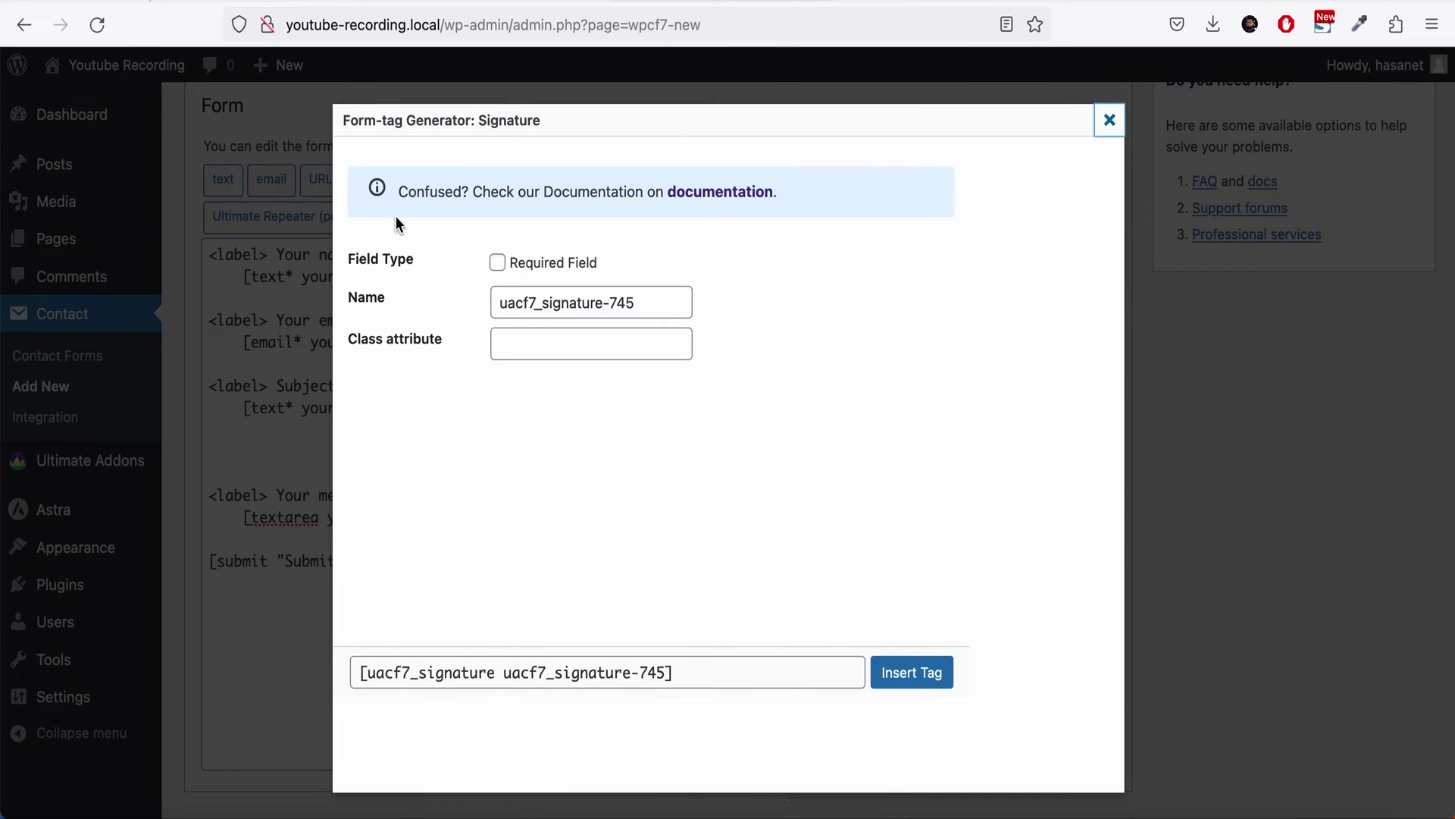
pyautogui.click(519, 267)
pyautogui.click(536, 307)
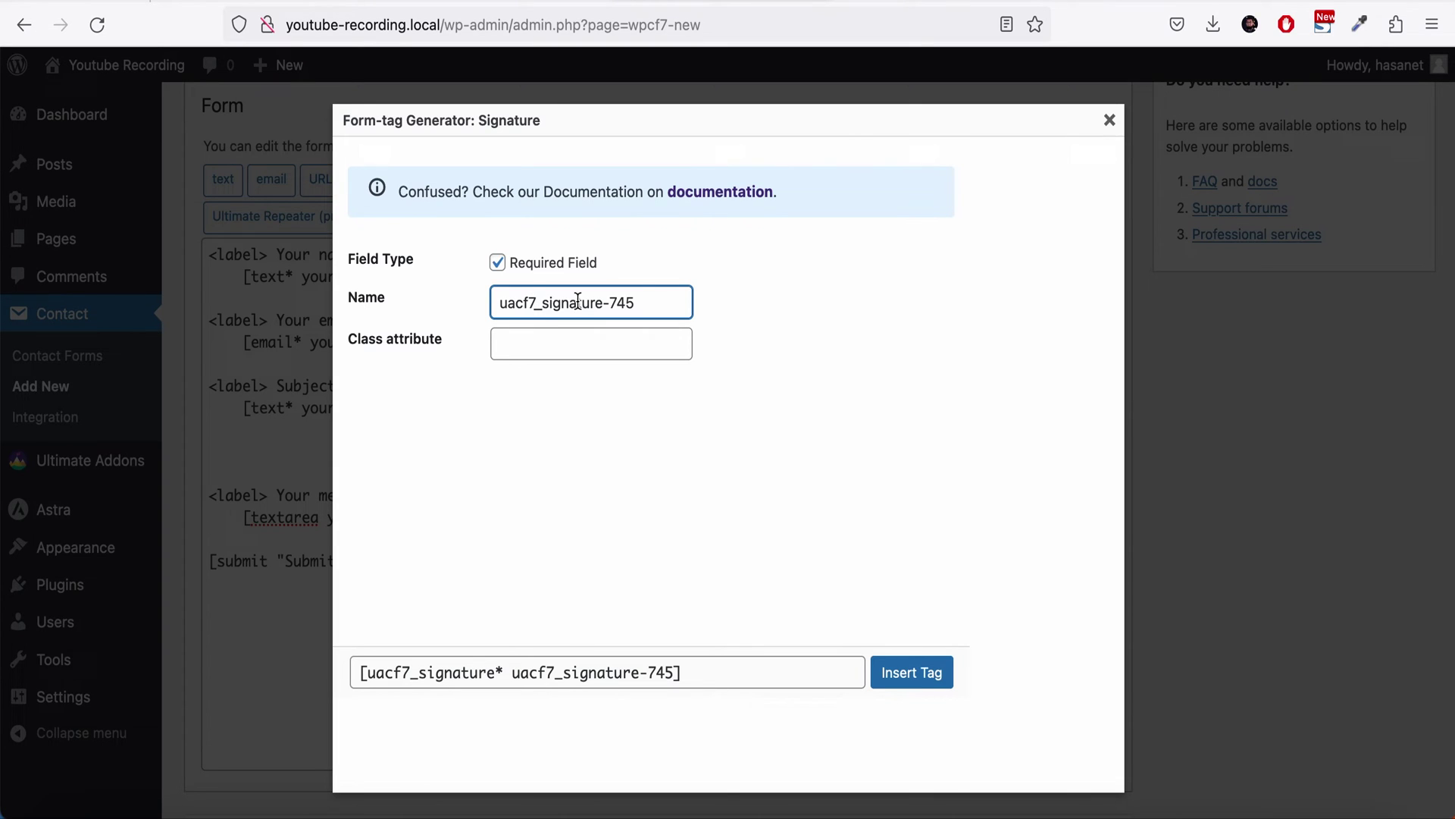
pyautogui.tripleClick(647, 310)
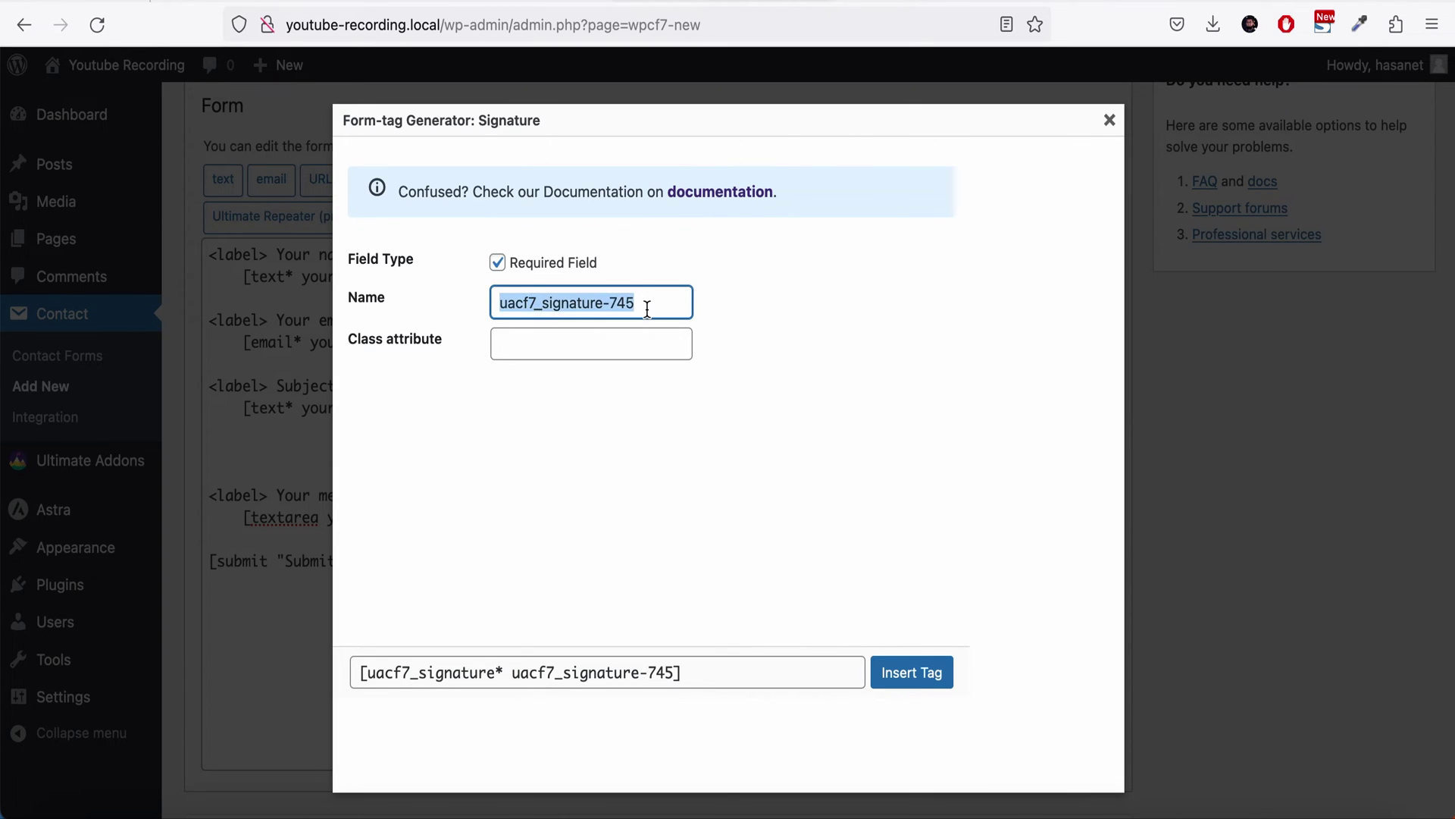
pyautogui.write('m')
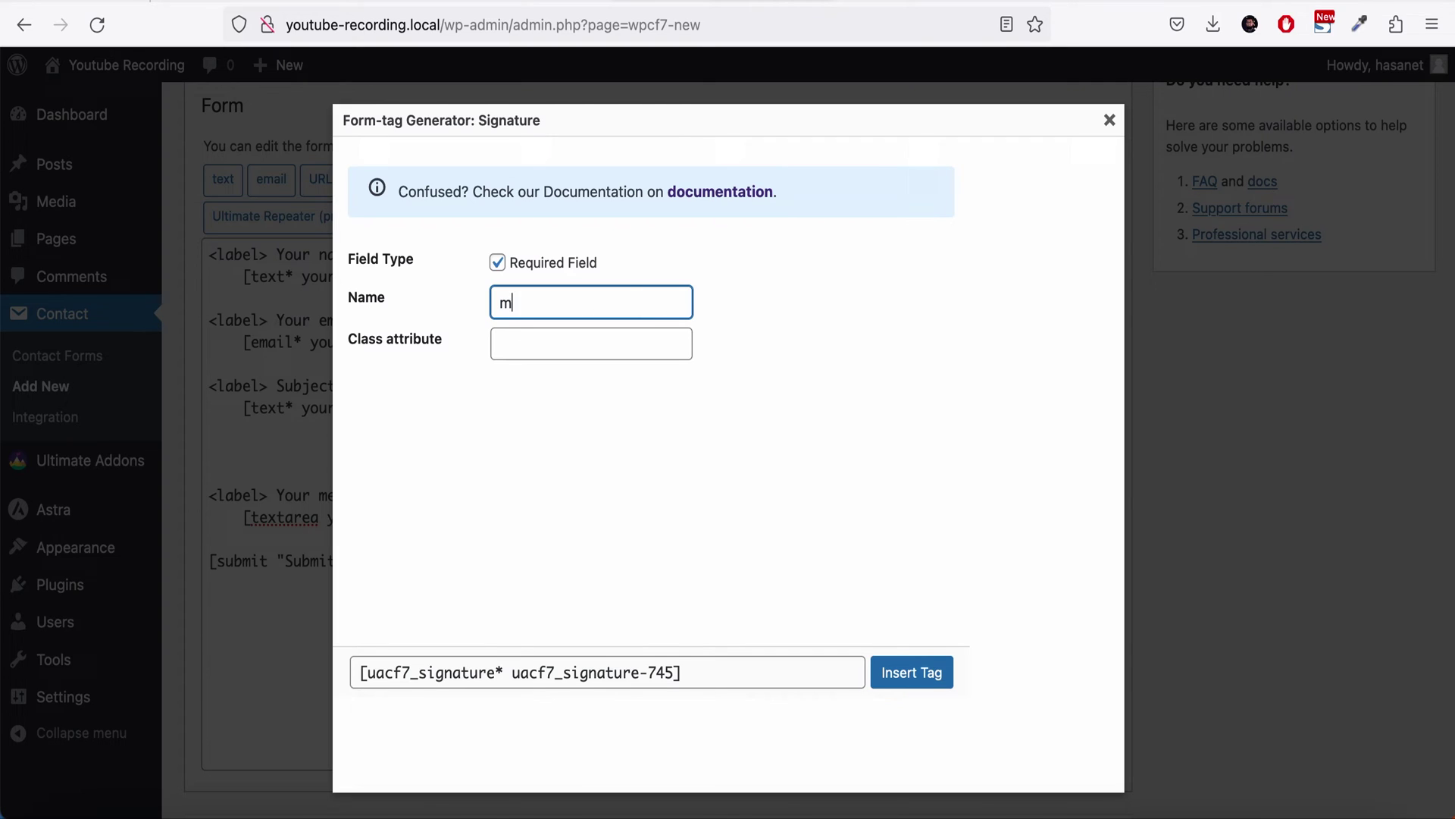
pyautogui.write('irza-signature-form')
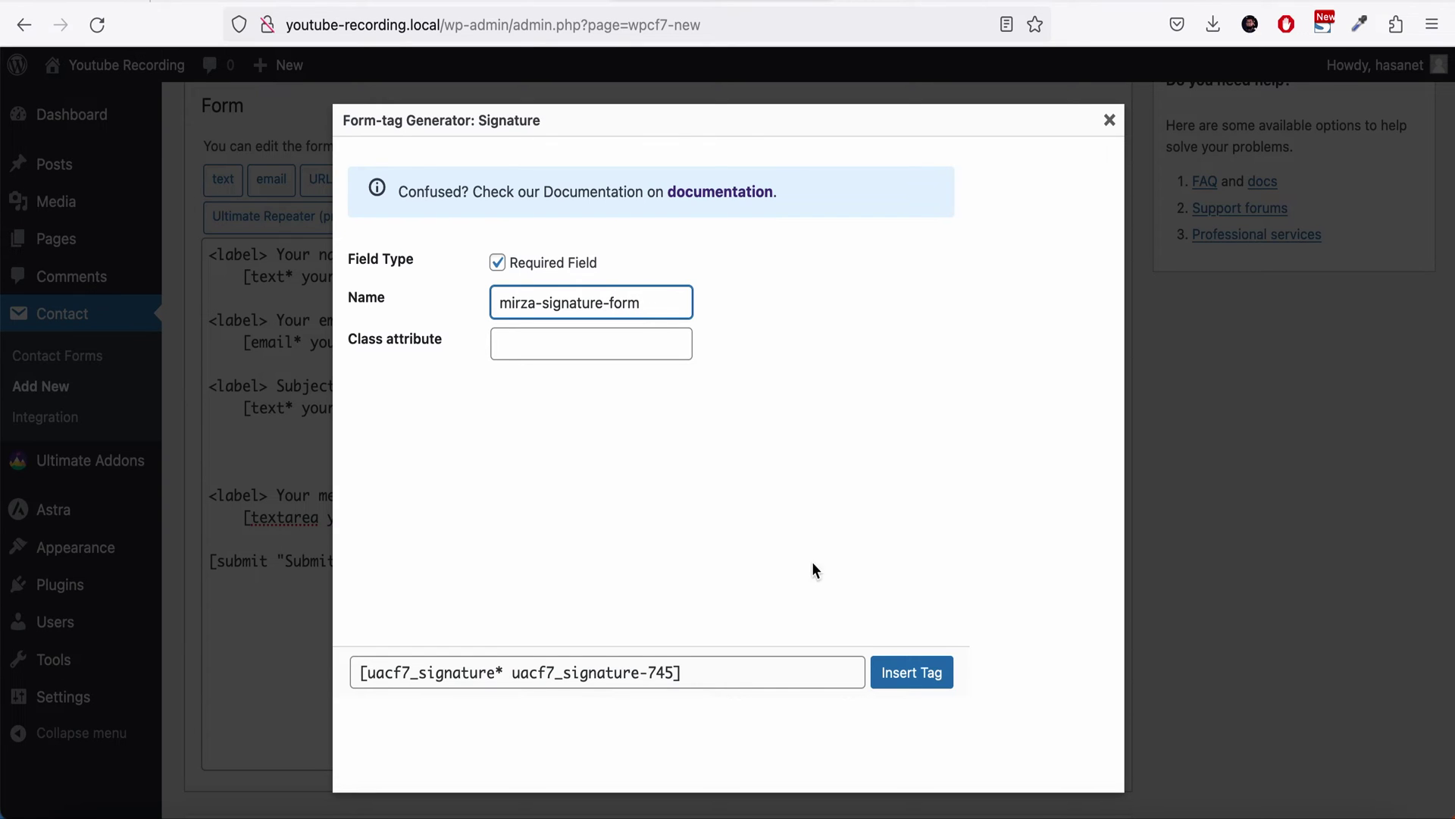
pyautogui.click(894, 667)
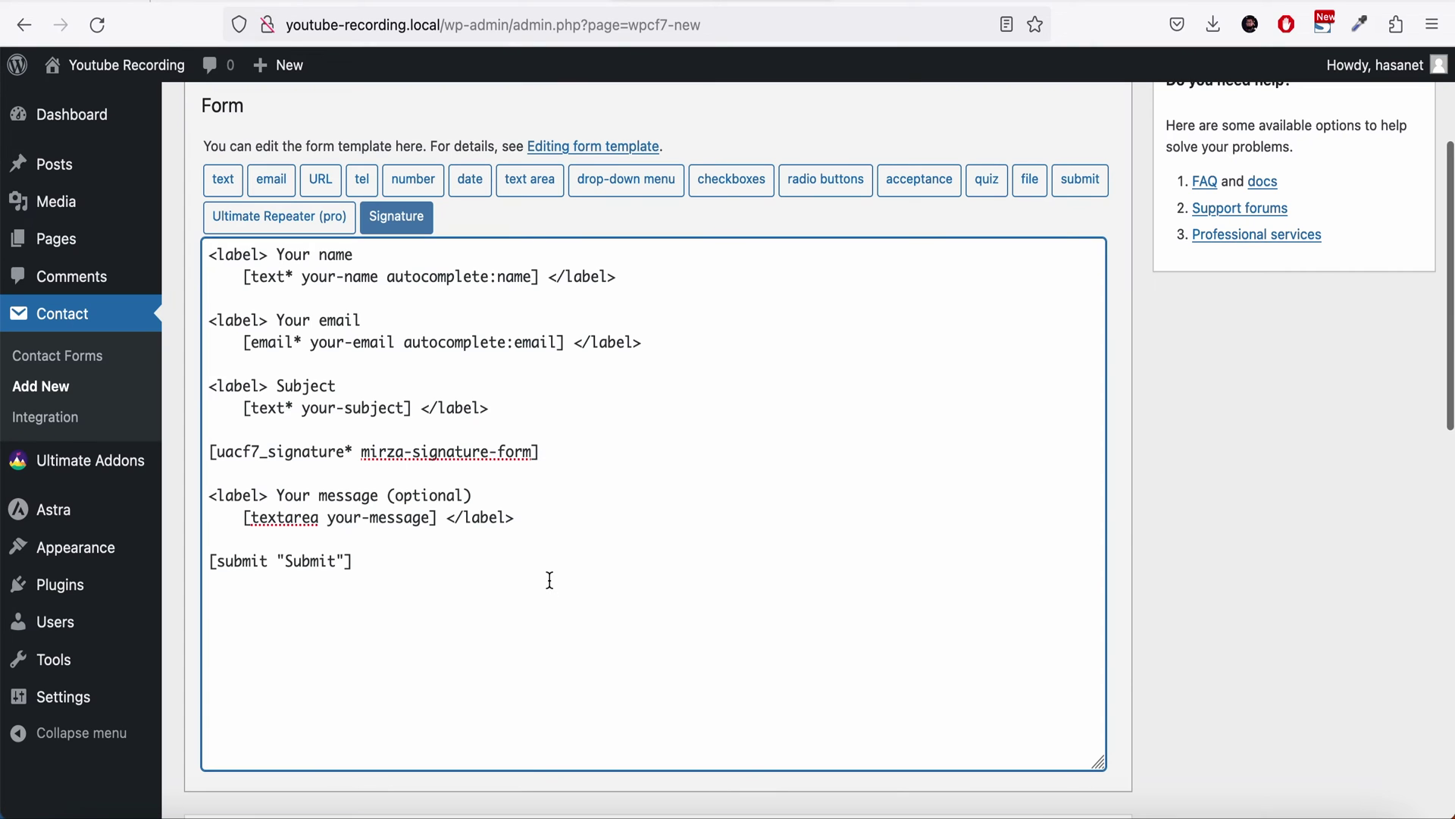
# Wrap the signature tag in a label reading 'Add Your Signature' and save the form.
pyautogui.moveTo(269, 387); pyautogui.dragTo(209, 389)
pyautogui.hotkey('ctrl', 'c')
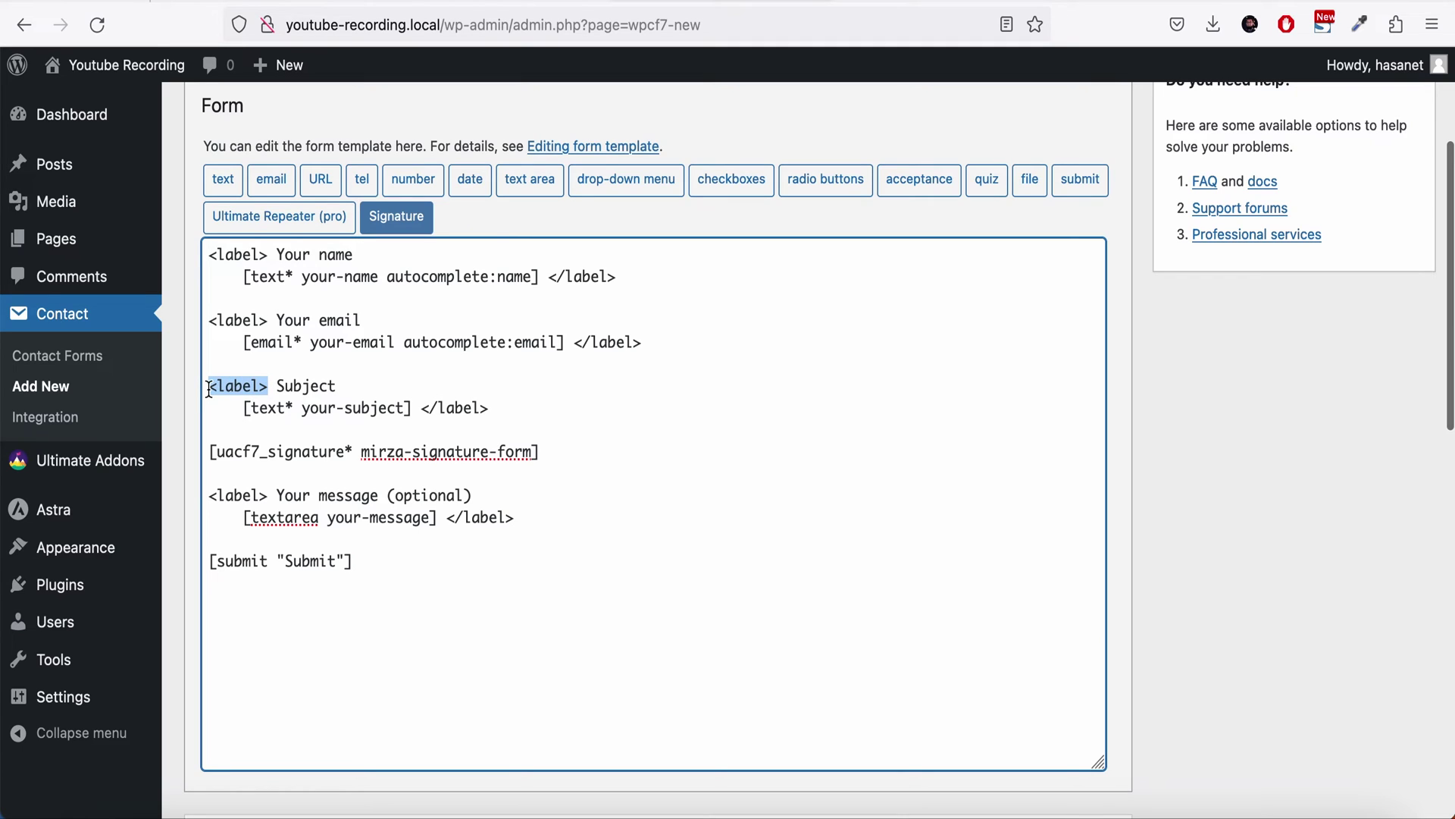
pyautogui.click(202, 451)
pyautogui.hotkey('ctrl', 'v')
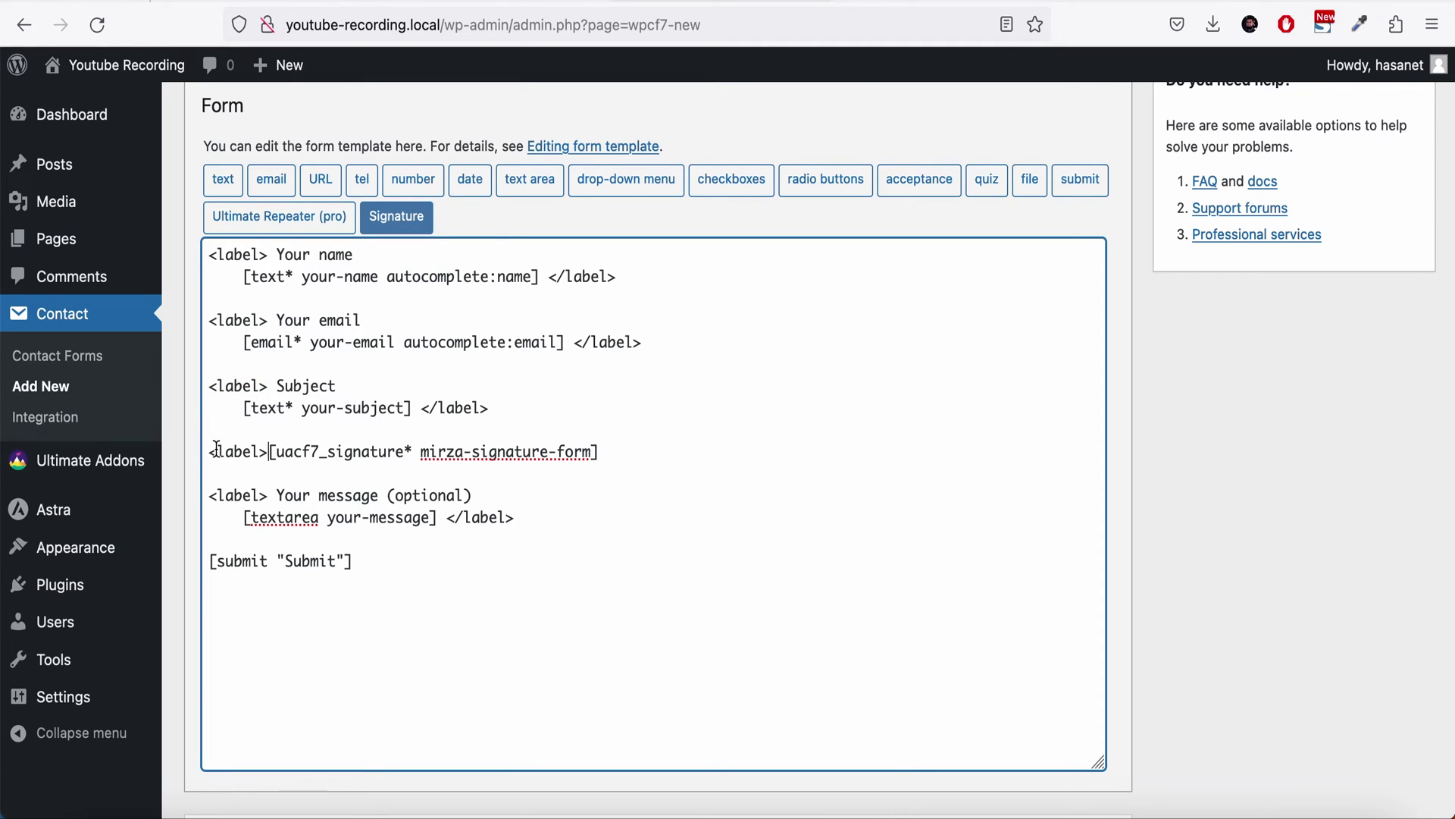
pyautogui.click(609, 453)
pyautogui.hotkey('ctrl', 'v')
pyautogui.click(608, 454)
pyautogui.write('/')
pyautogui.click(269, 453)
pyautogui.press('Return')
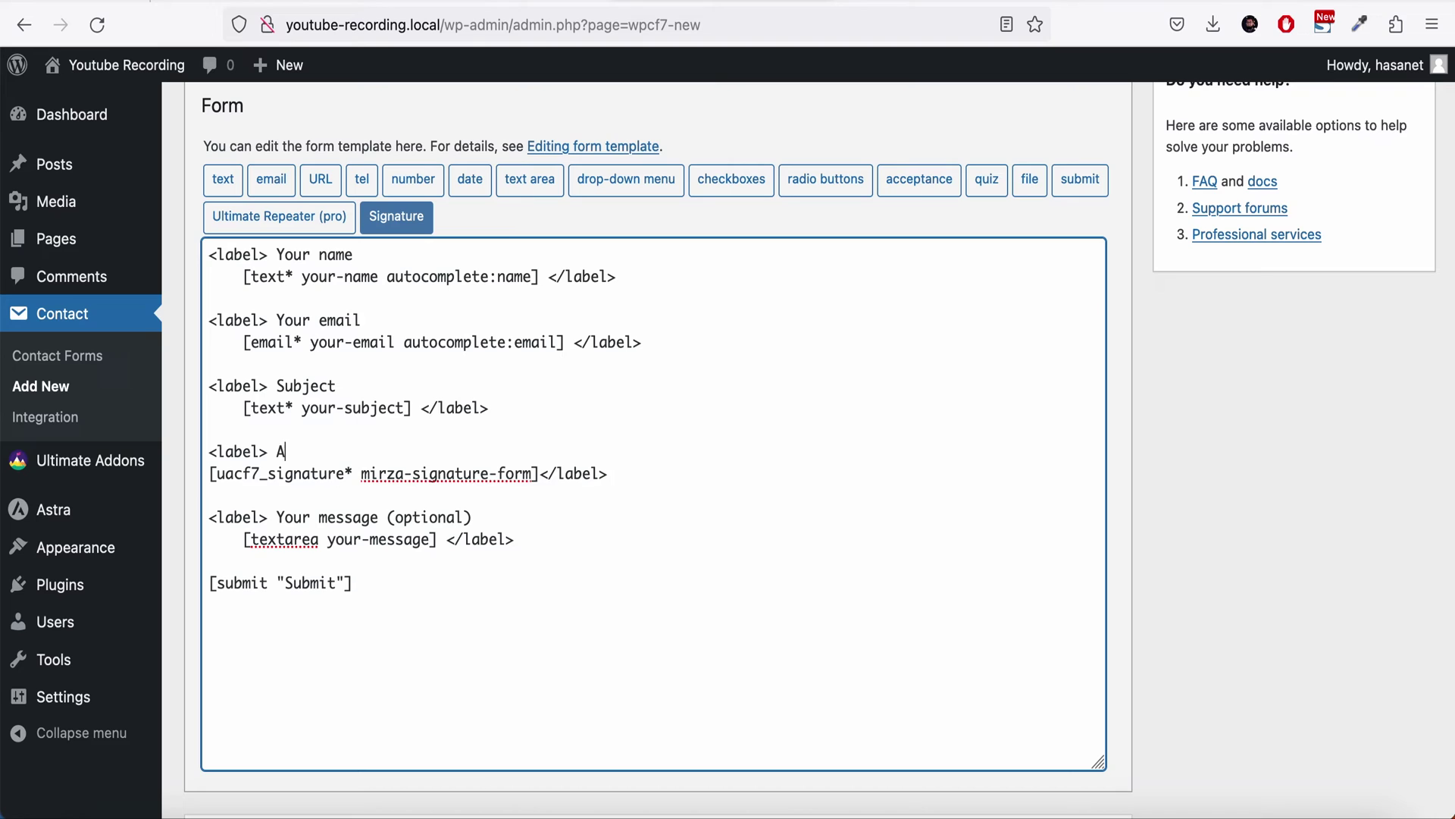
pyautogui.write('Add Your Signature')
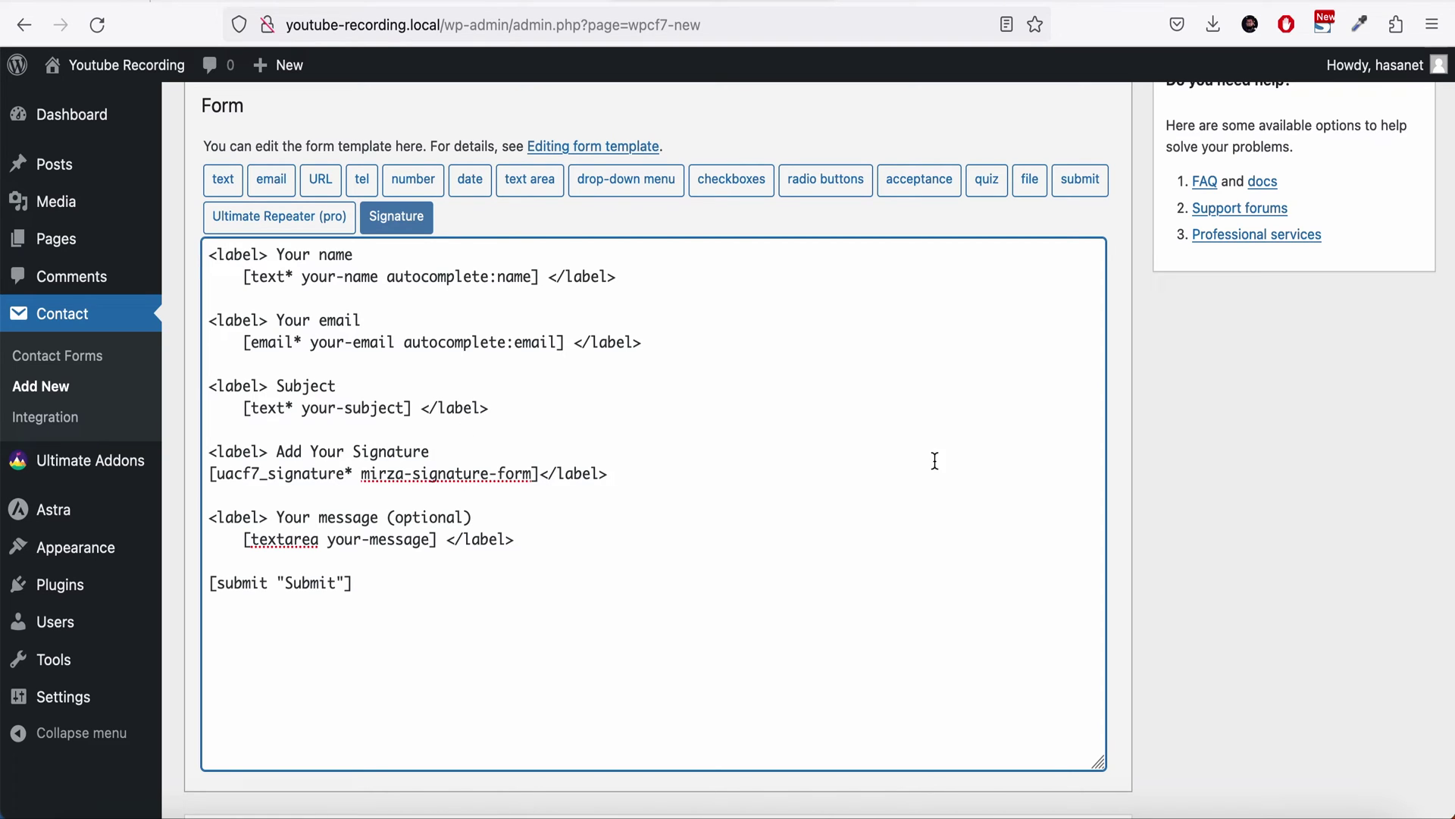
pyautogui.scroll(5, 1153, 312)
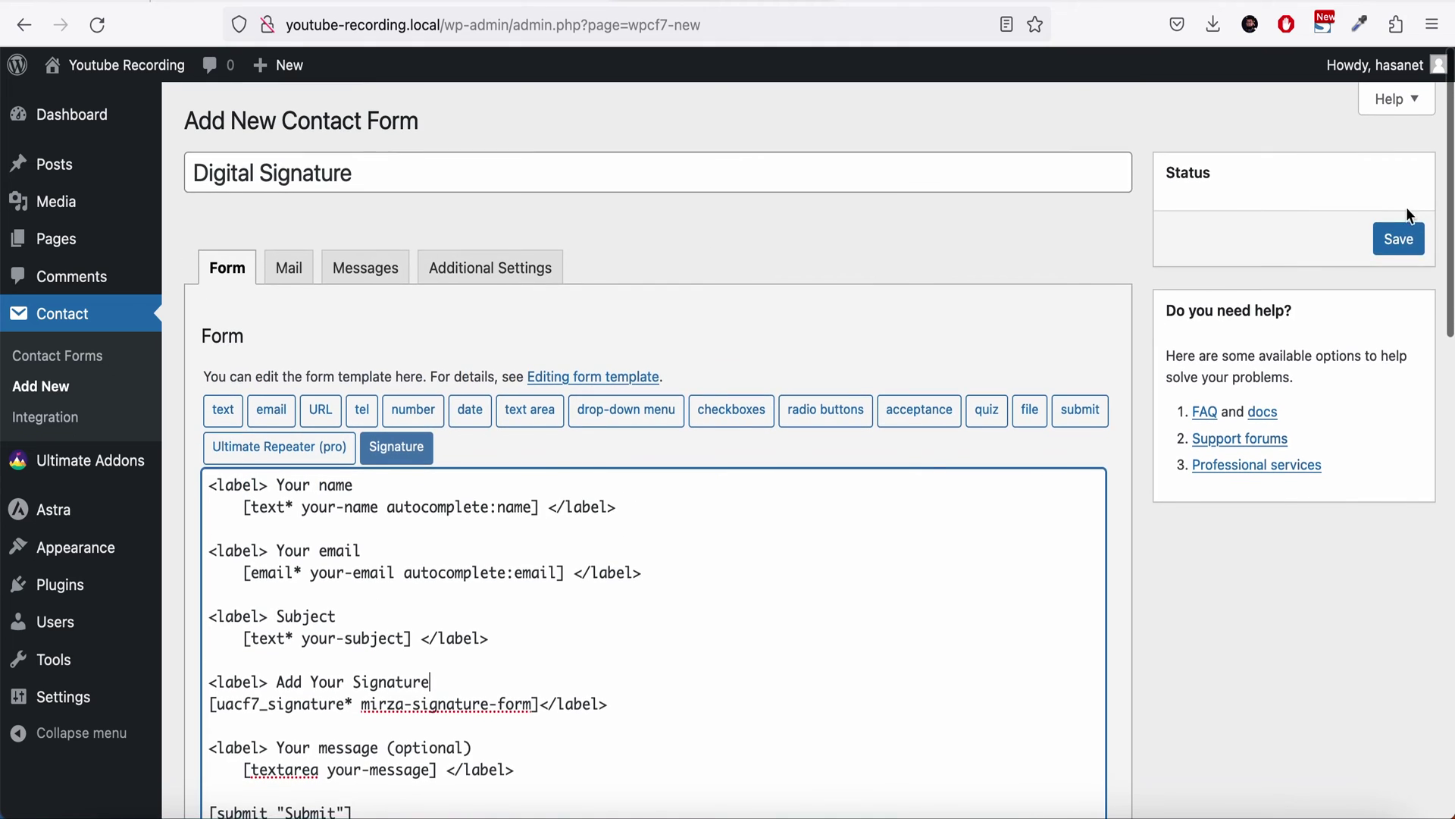
pyautogui.click(1397, 232)
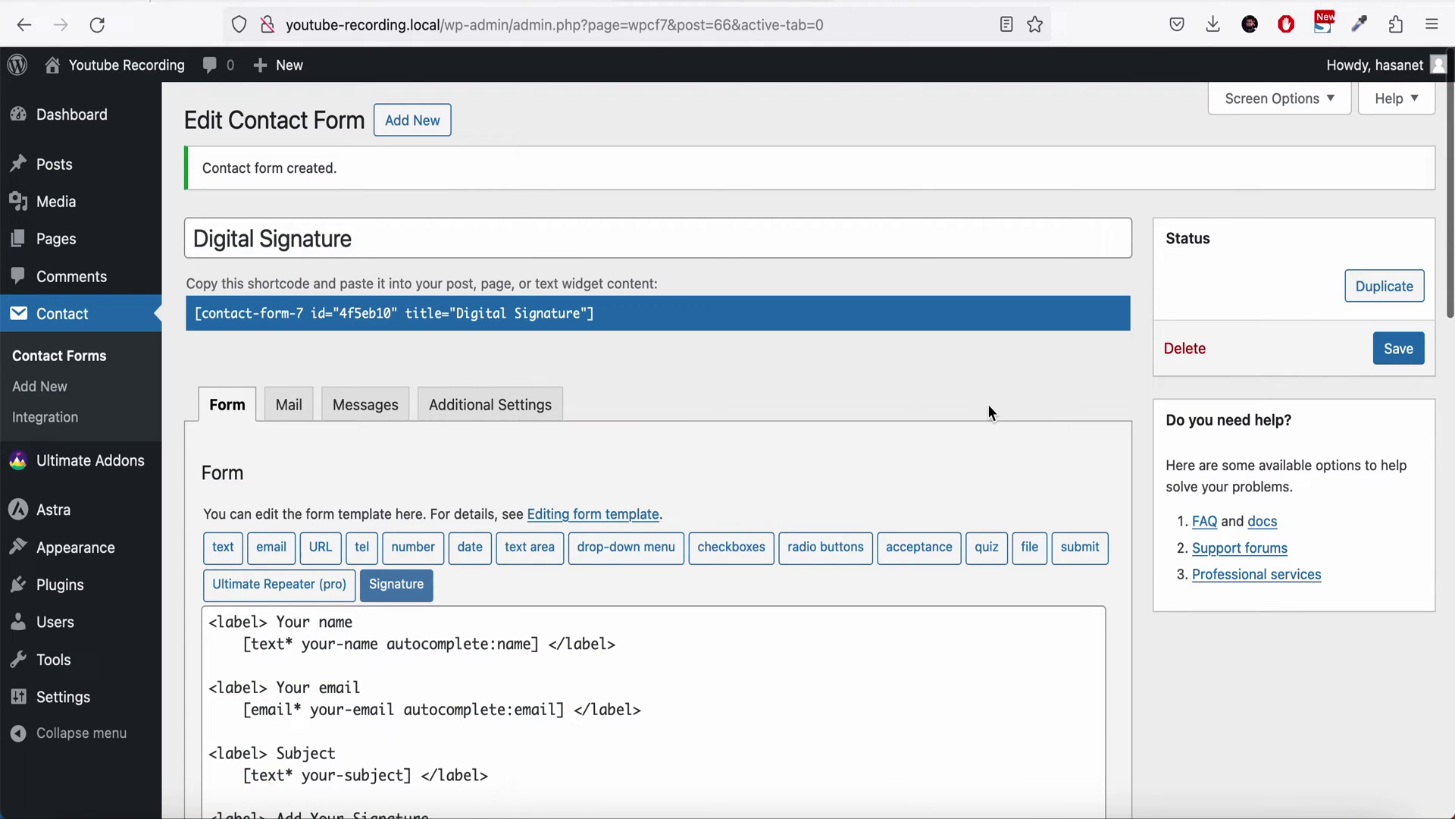
# Open Add New Page in a new tab and select the form's shortcode for copying.
pyautogui.moveTo(103, 237)
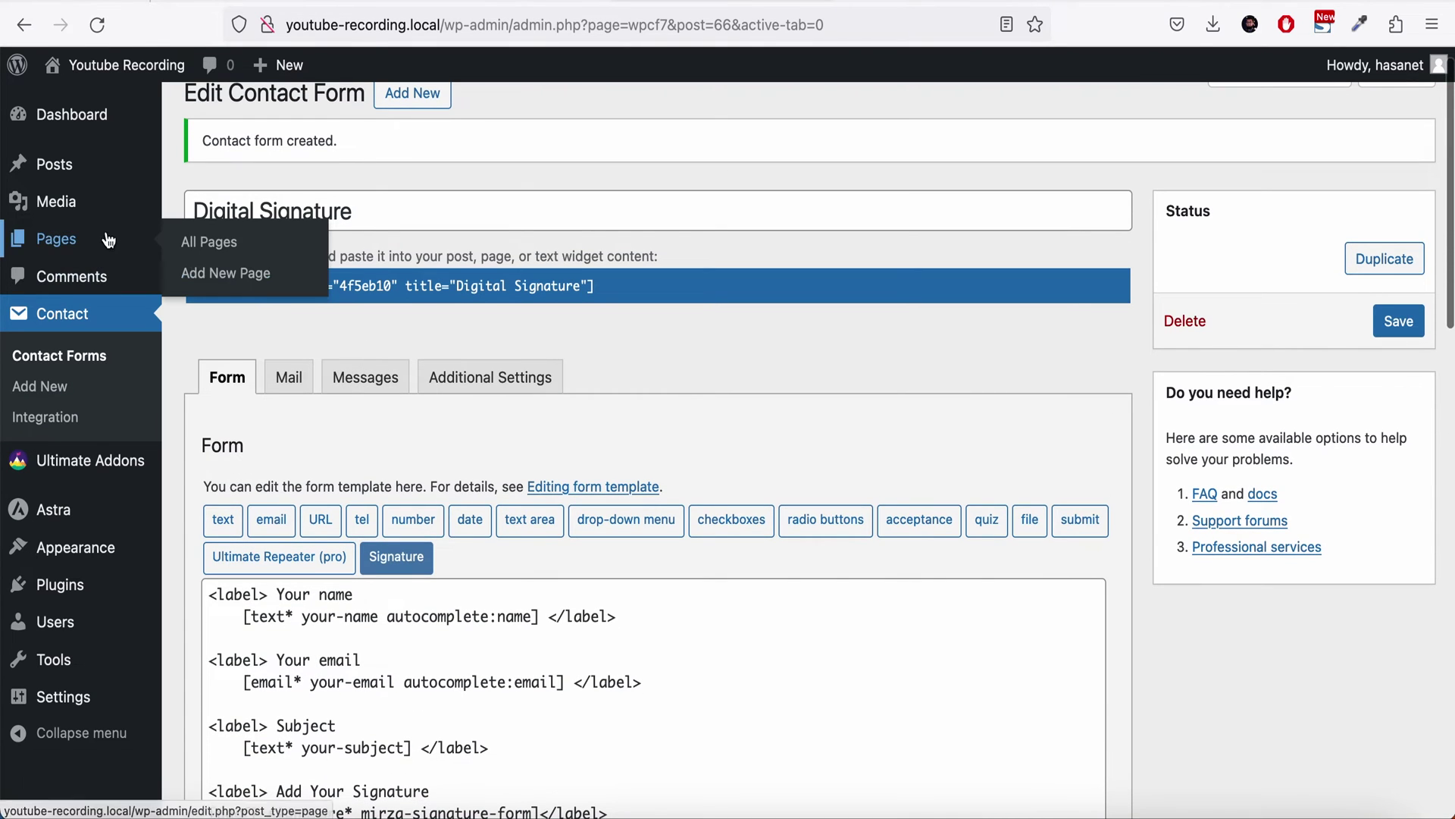
pyautogui.rightClick(227, 271)
pyautogui.click(307, 284)
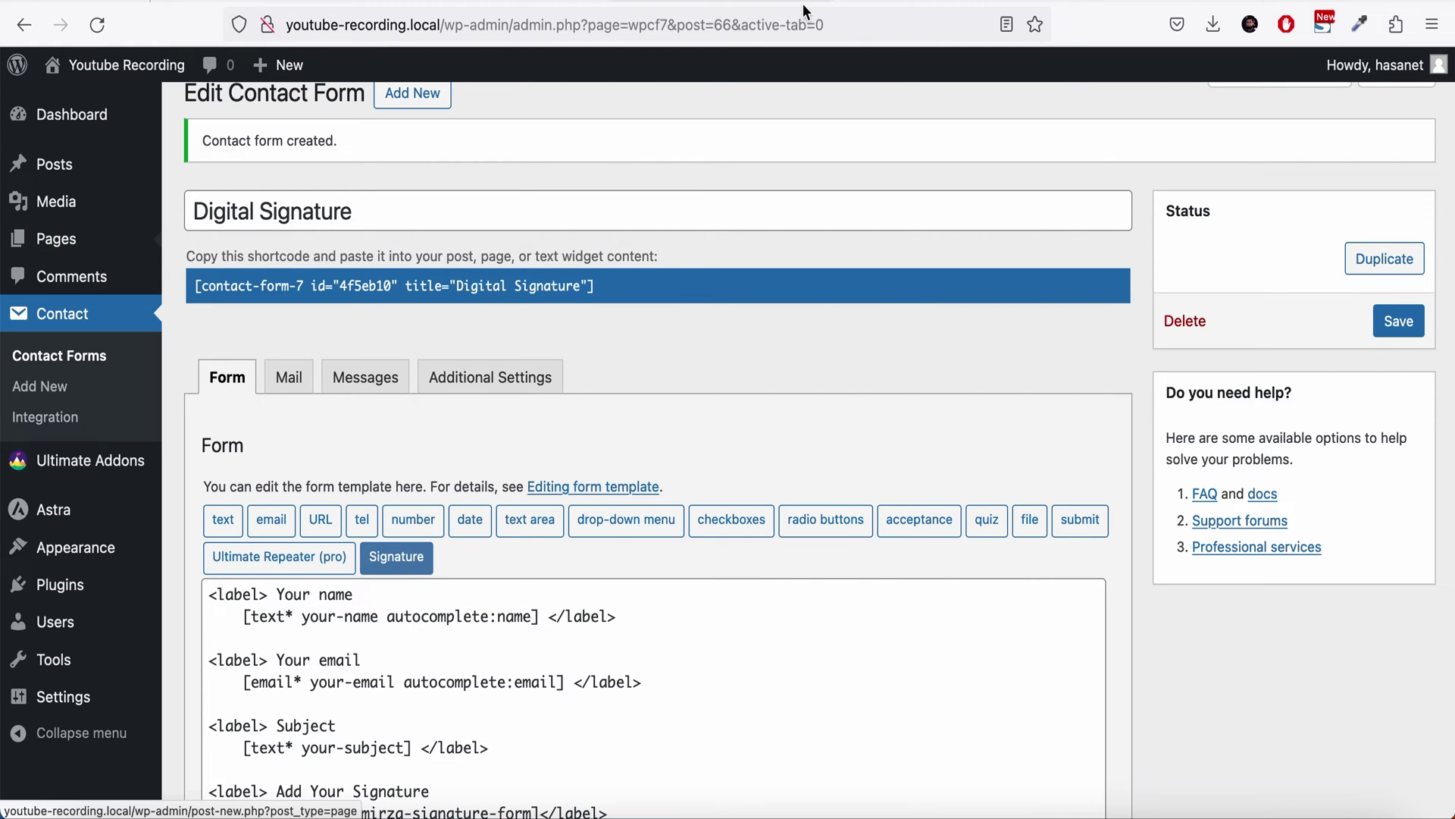
pyautogui.click(655, 295)
pyautogui.press('super+c')
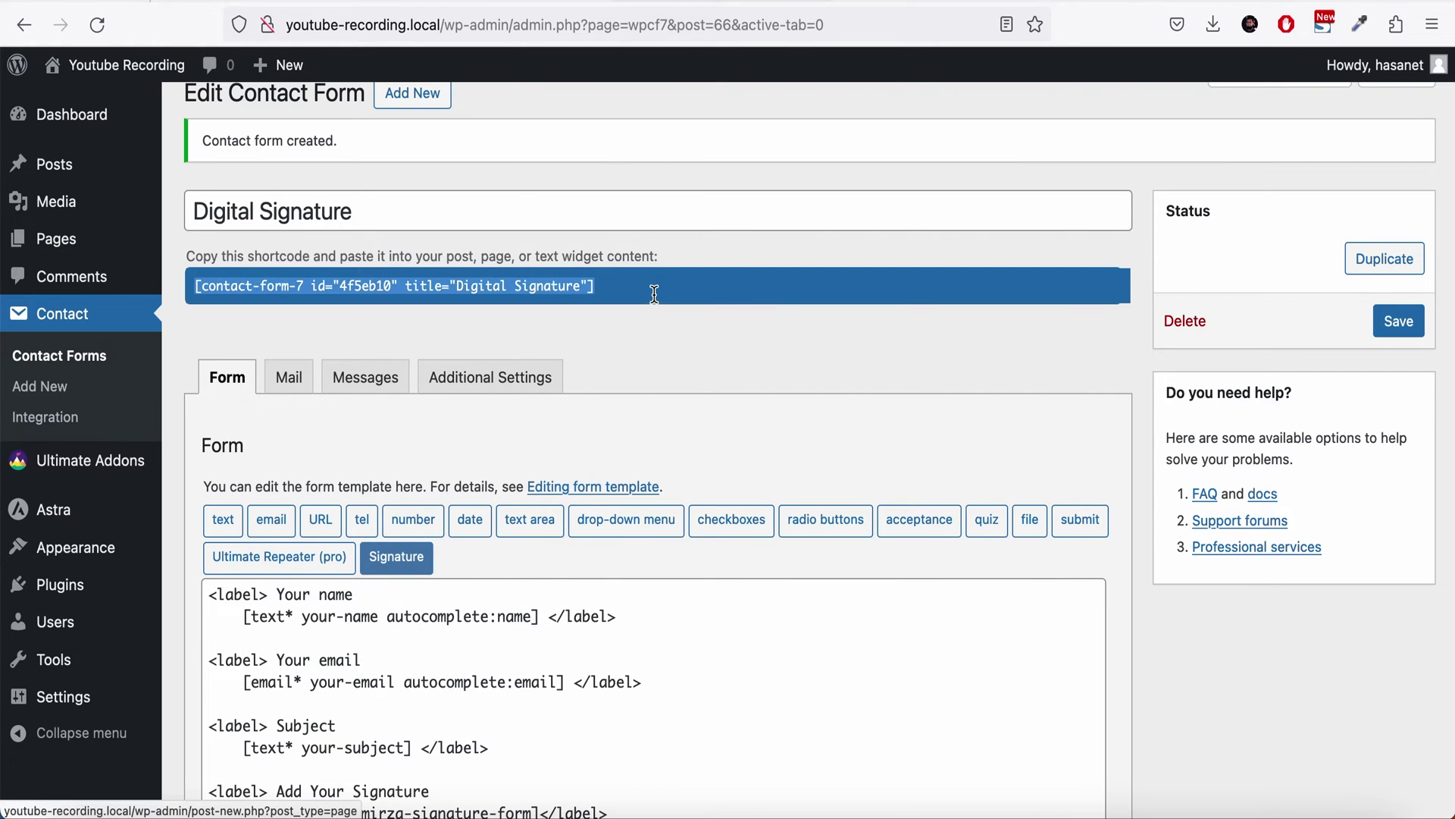
# Create a page titled 'Signature Page' containing the pasted form shortcode and publish it.
pyautogui.hotkey('ctrl', 'Tab')
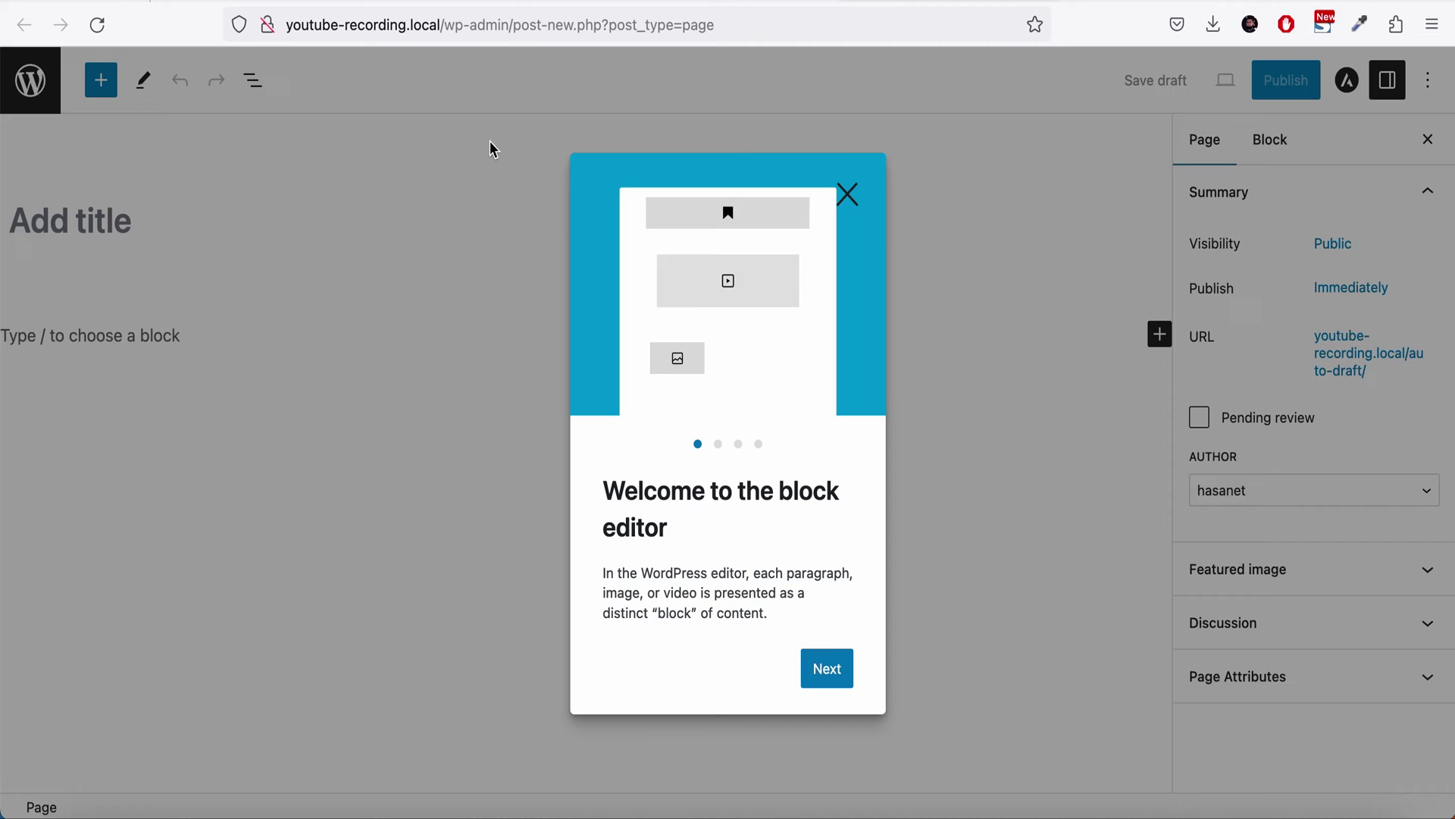
pyautogui.click(849, 198)
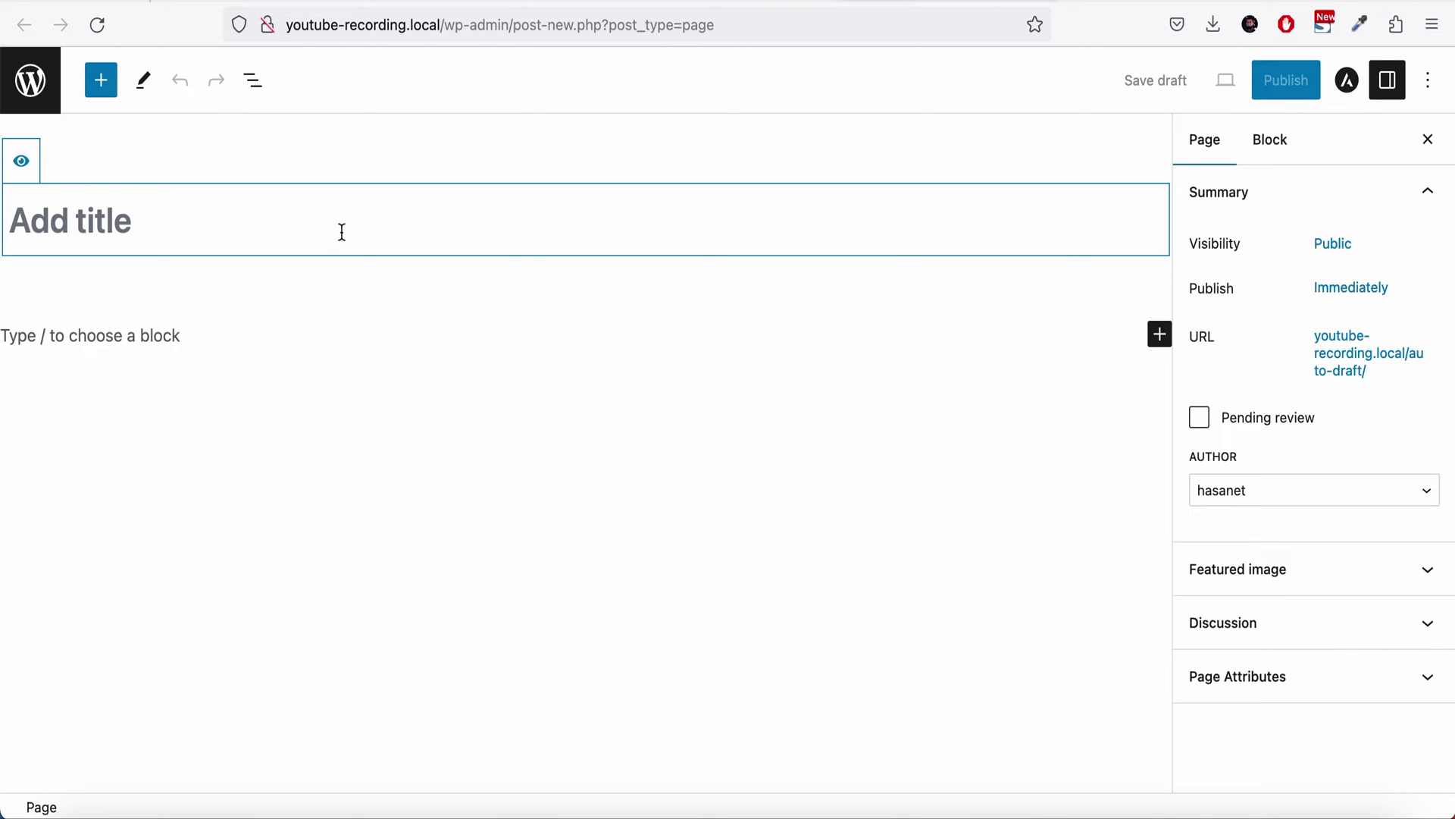
pyautogui.write('Sig')
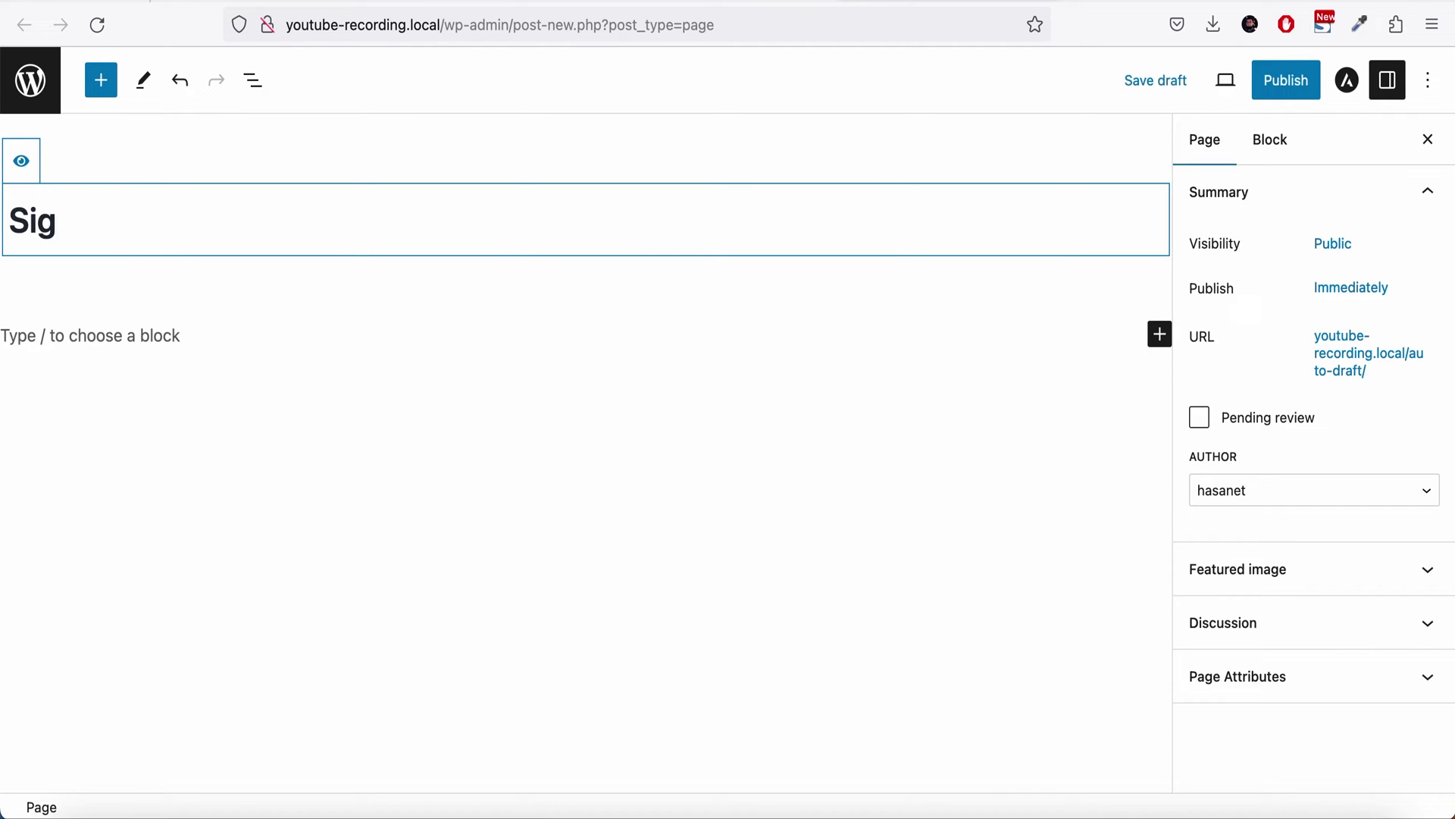
pyautogui.write('nature Page')
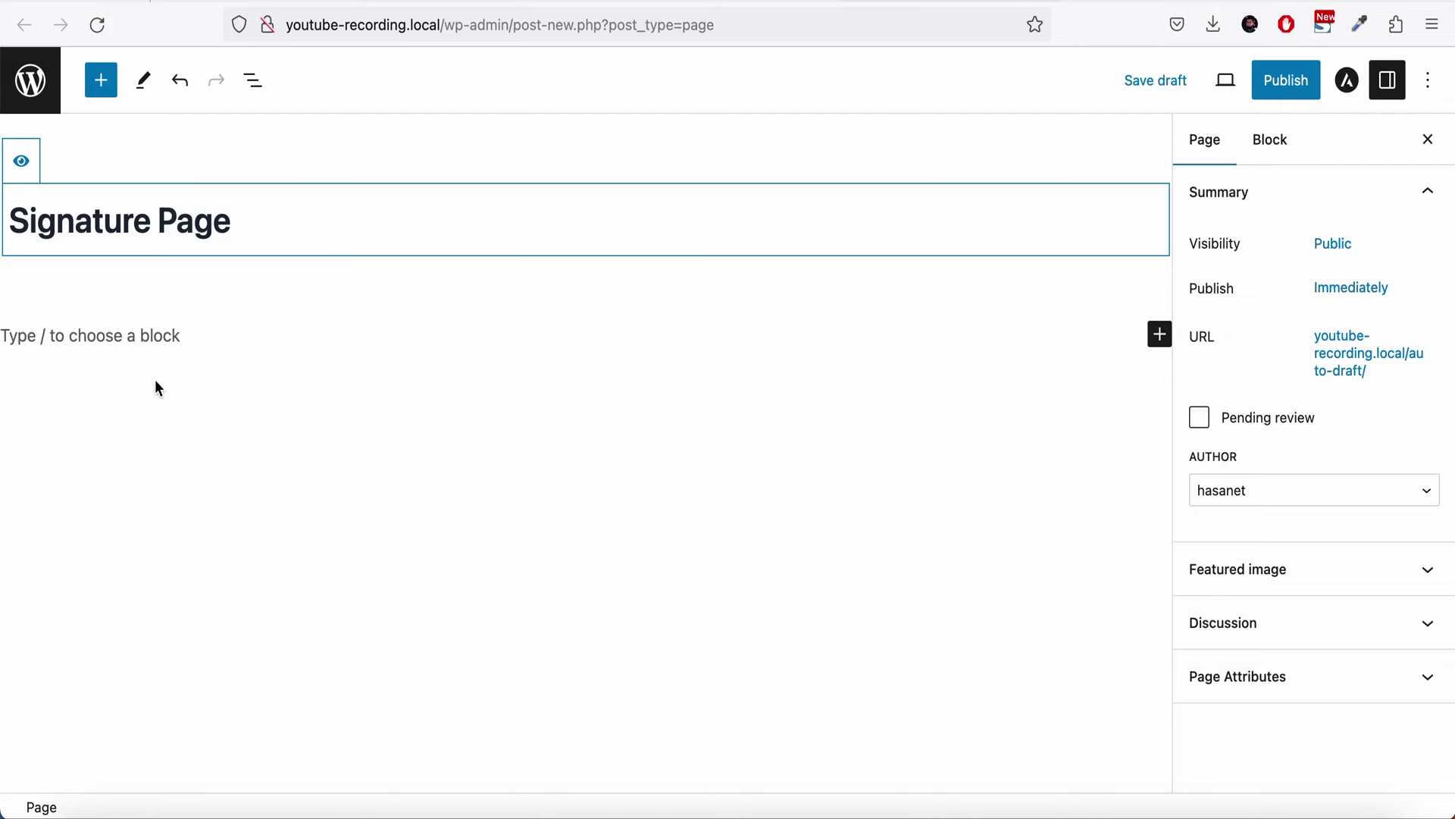
pyautogui.click(181, 342)
pyautogui.press('super+v')
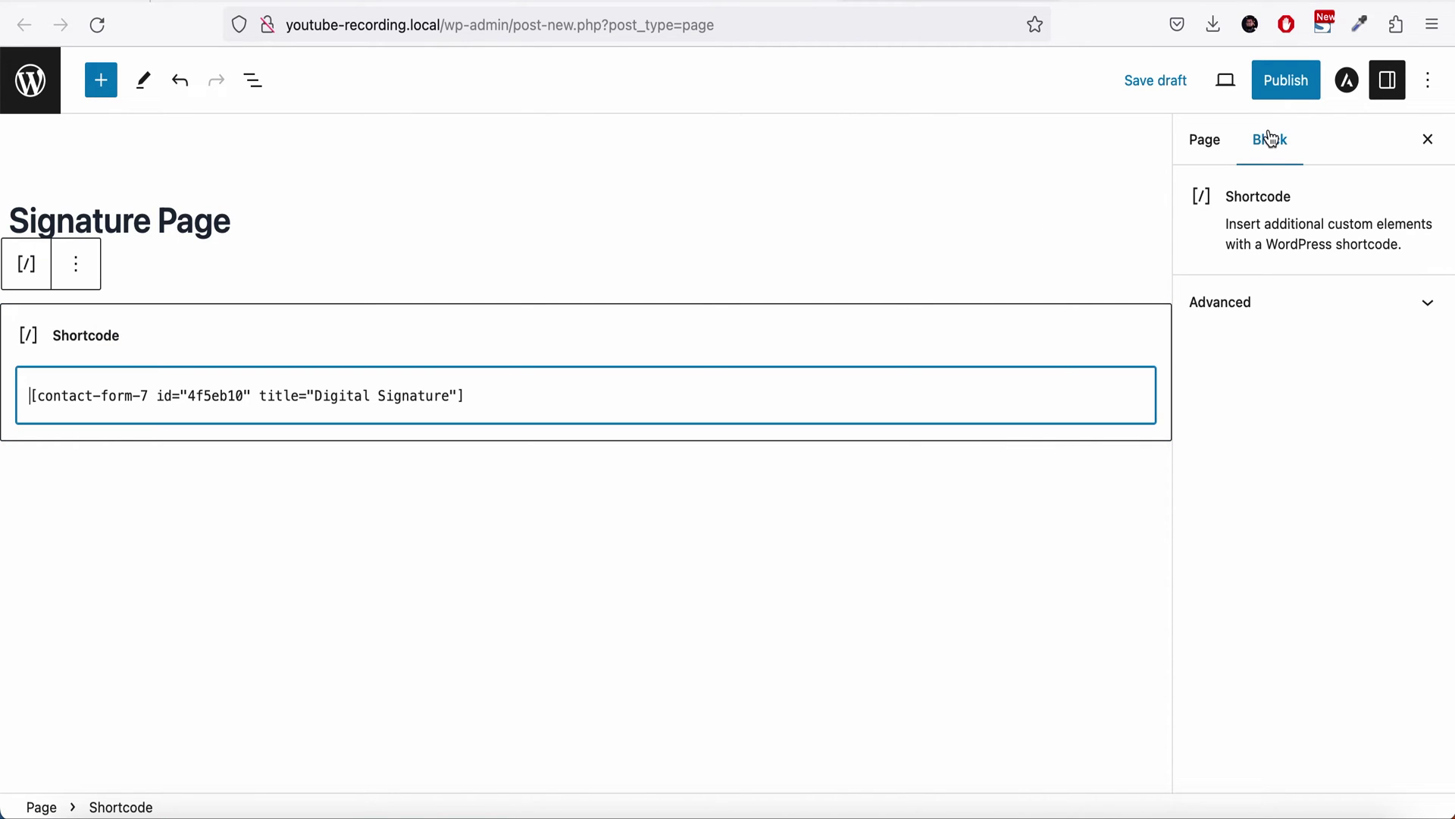
pyautogui.click(1288, 82)
pyautogui.click(1296, 85)
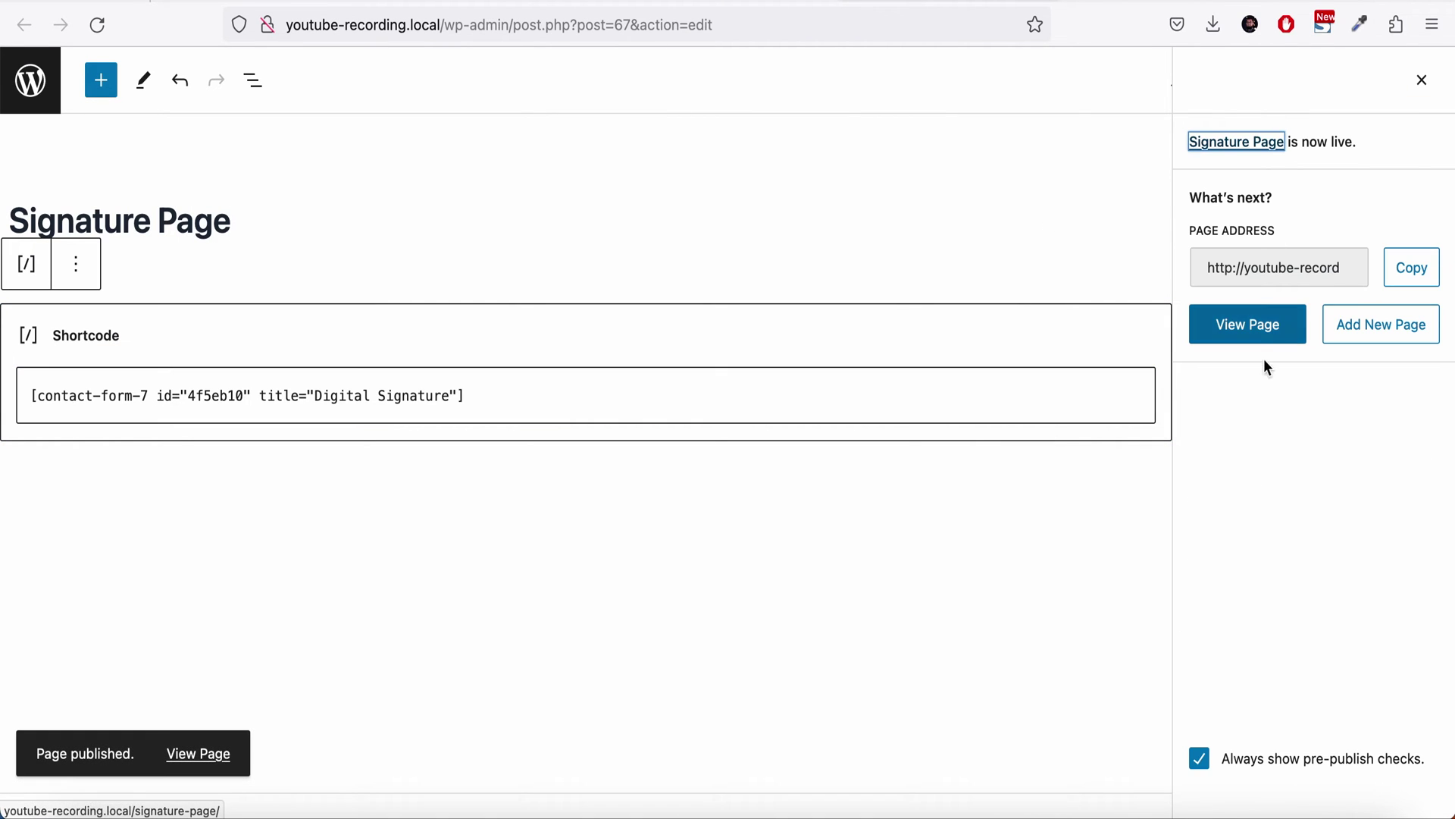
# View the live Signature Page, then return to the Digital Signature form's edit tab.
pyautogui.click(198, 753)
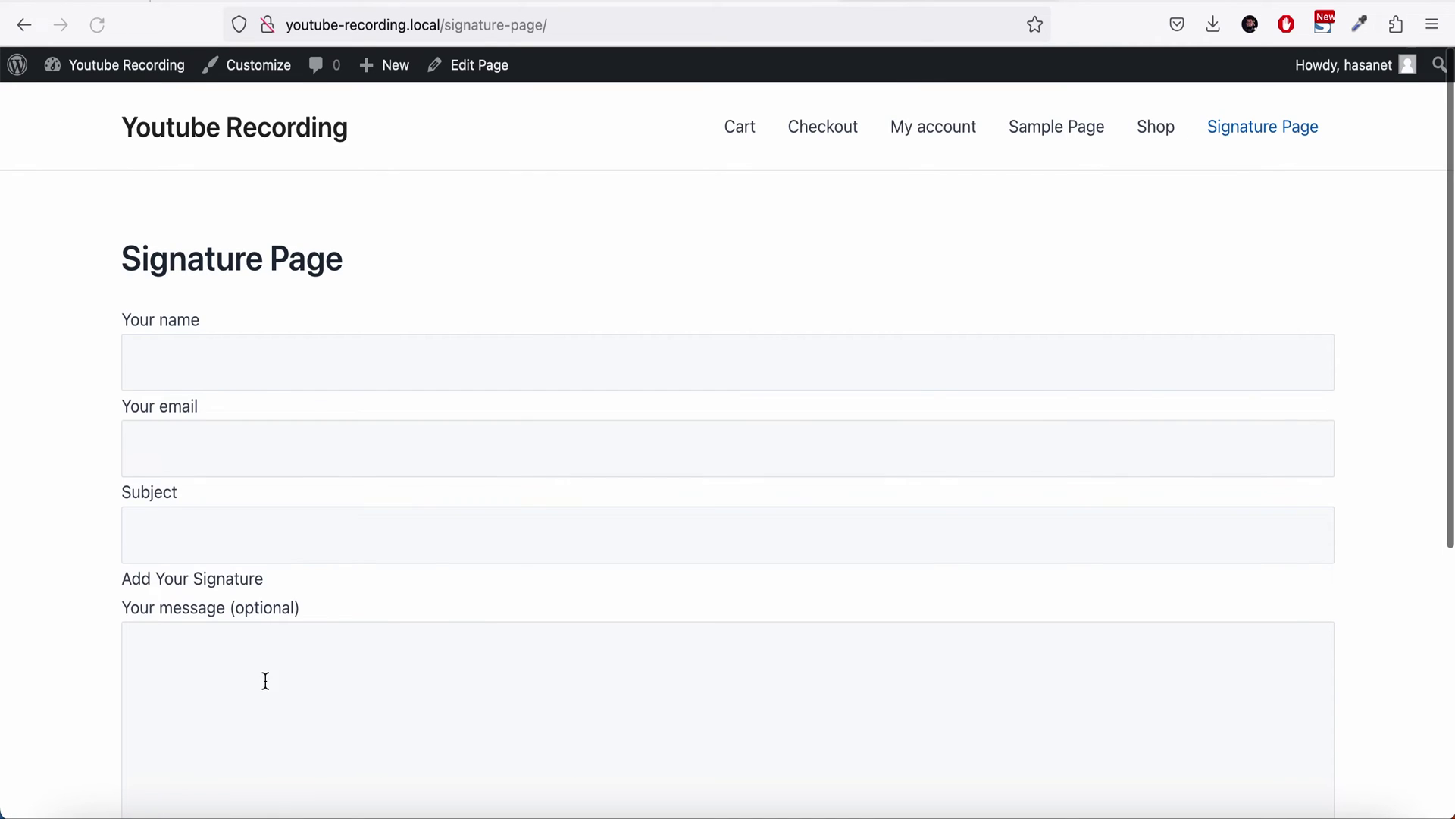
pyautogui.scroll(-5, 456, 565)
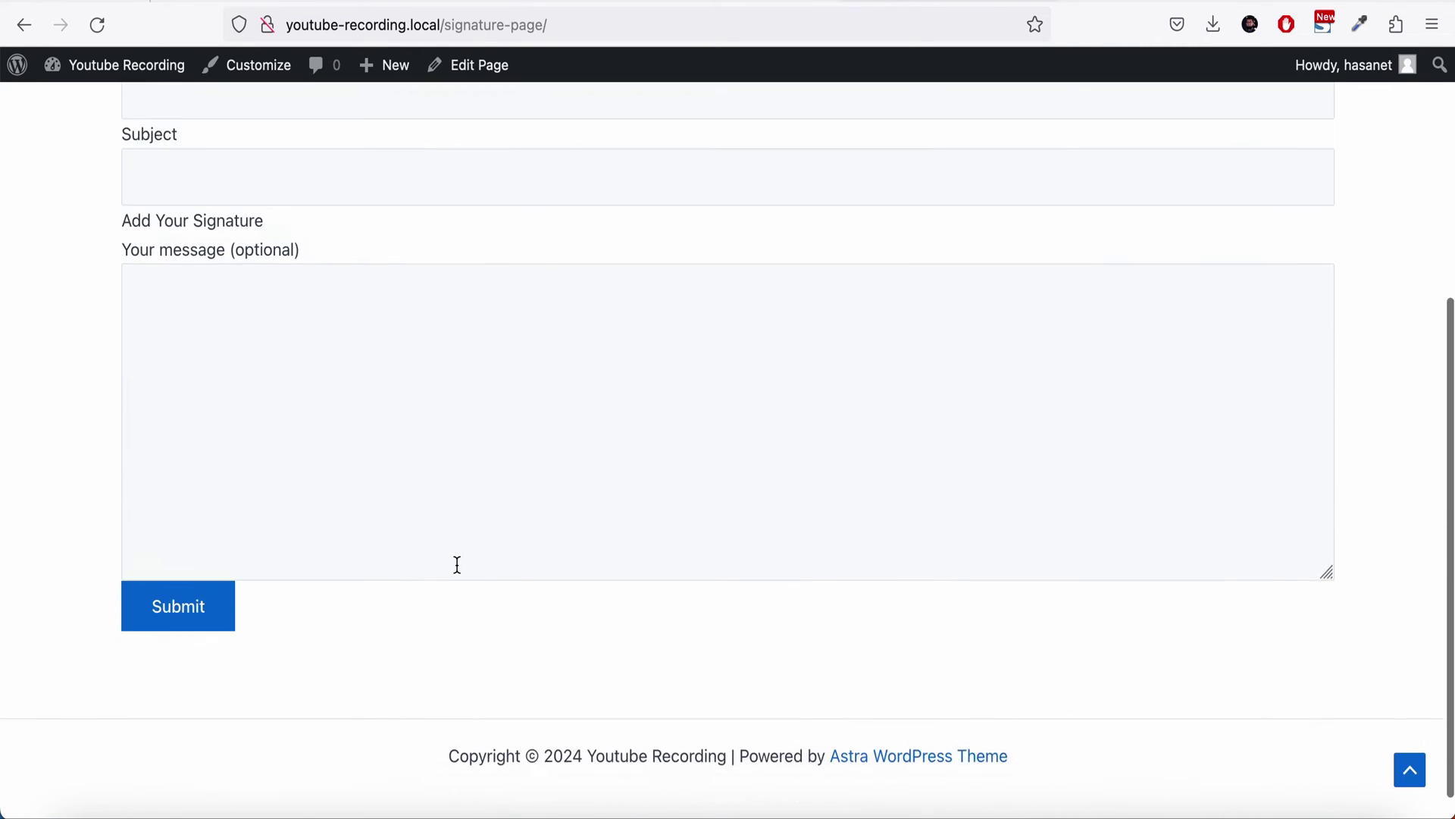
pyautogui.scroll(5, 457, 565)
pyautogui.scroll(-5, 457, 564)
pyautogui.scroll(3, 457, 565)
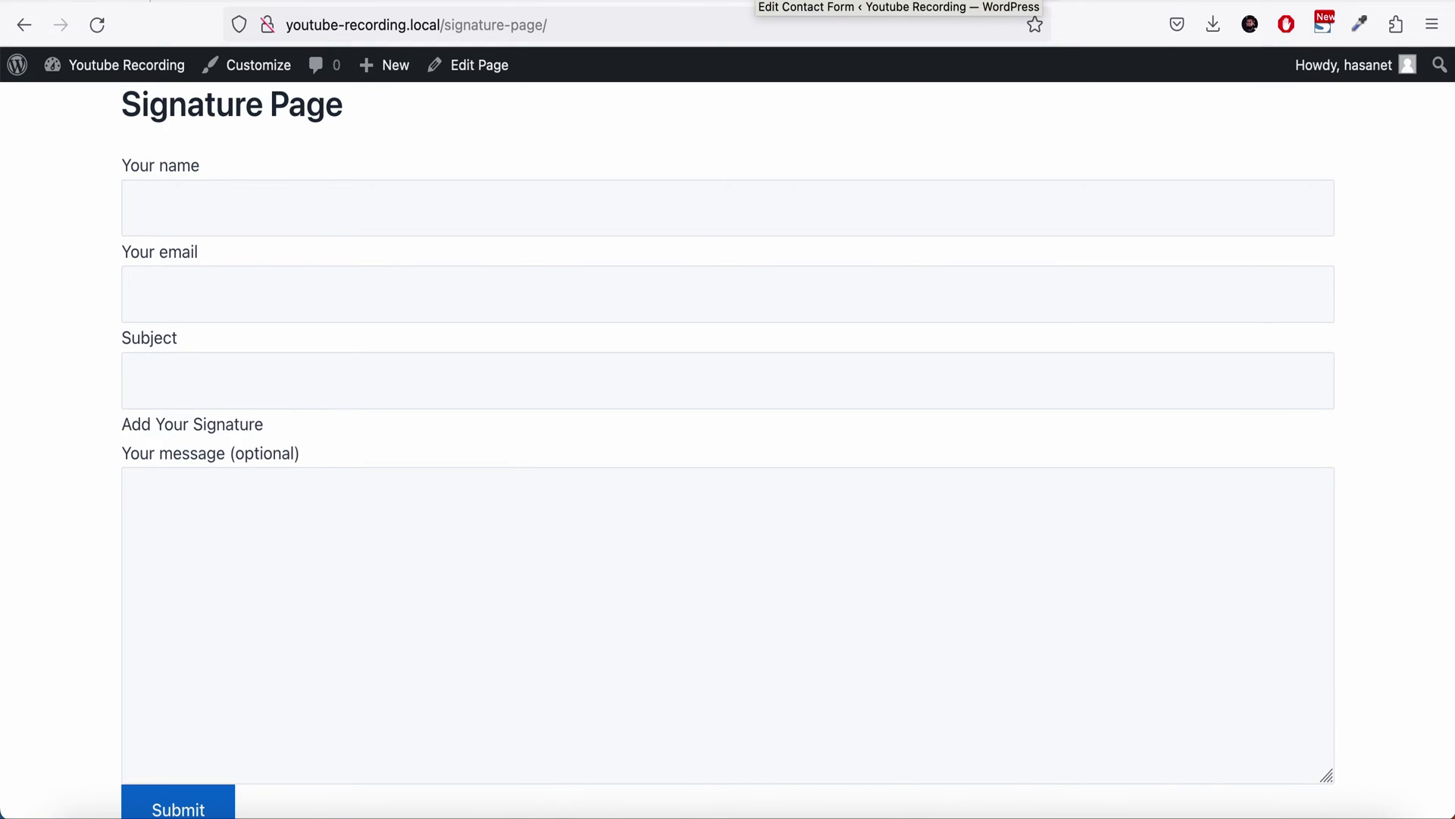
pyautogui.hotkey('ctrl', 'Tab')
# Set Enable Signature to Yes in the form's Digital Signature options and save.
pyautogui.scroll(-10, 683, 243)
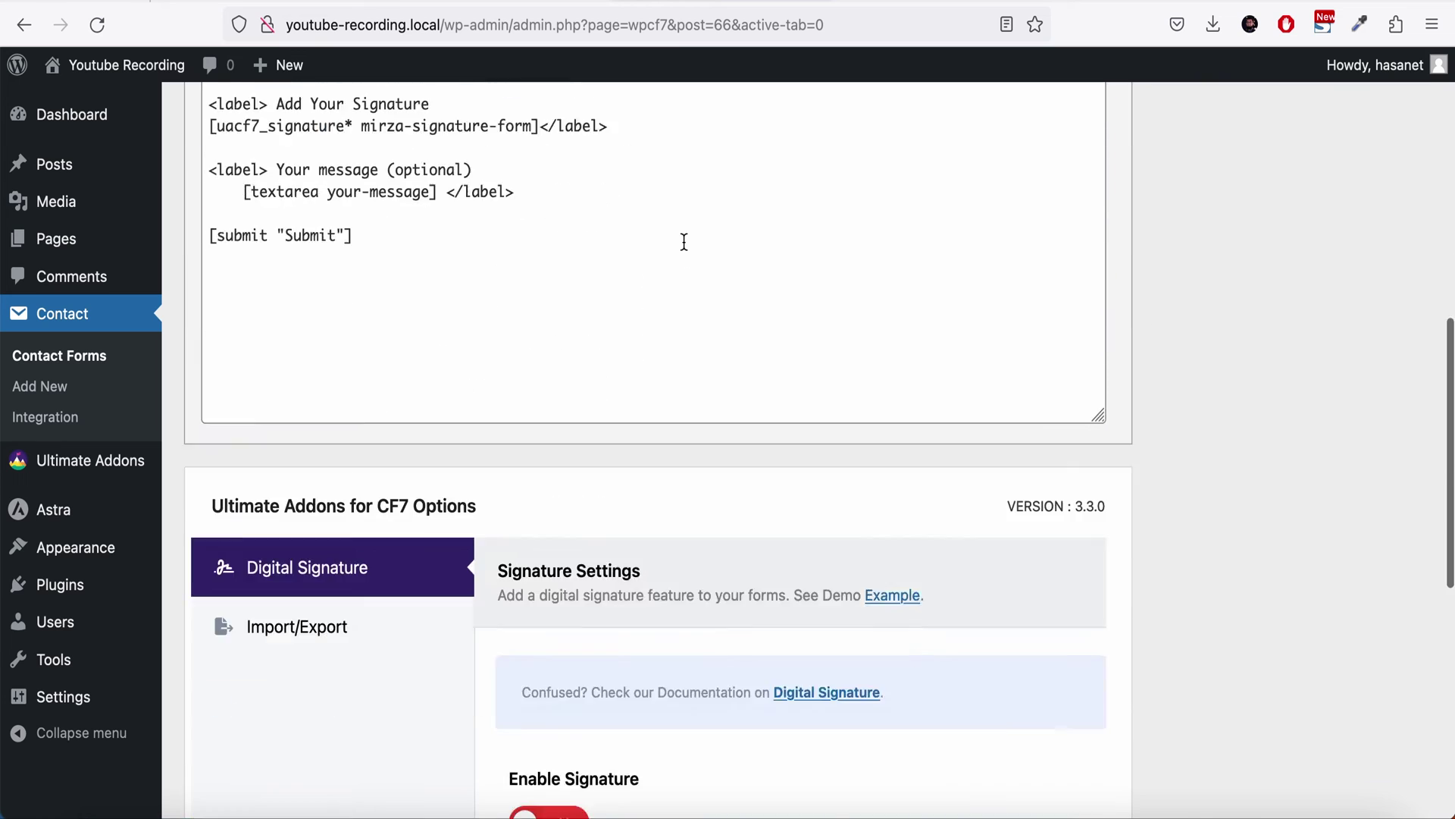
pyautogui.click(985, 3)
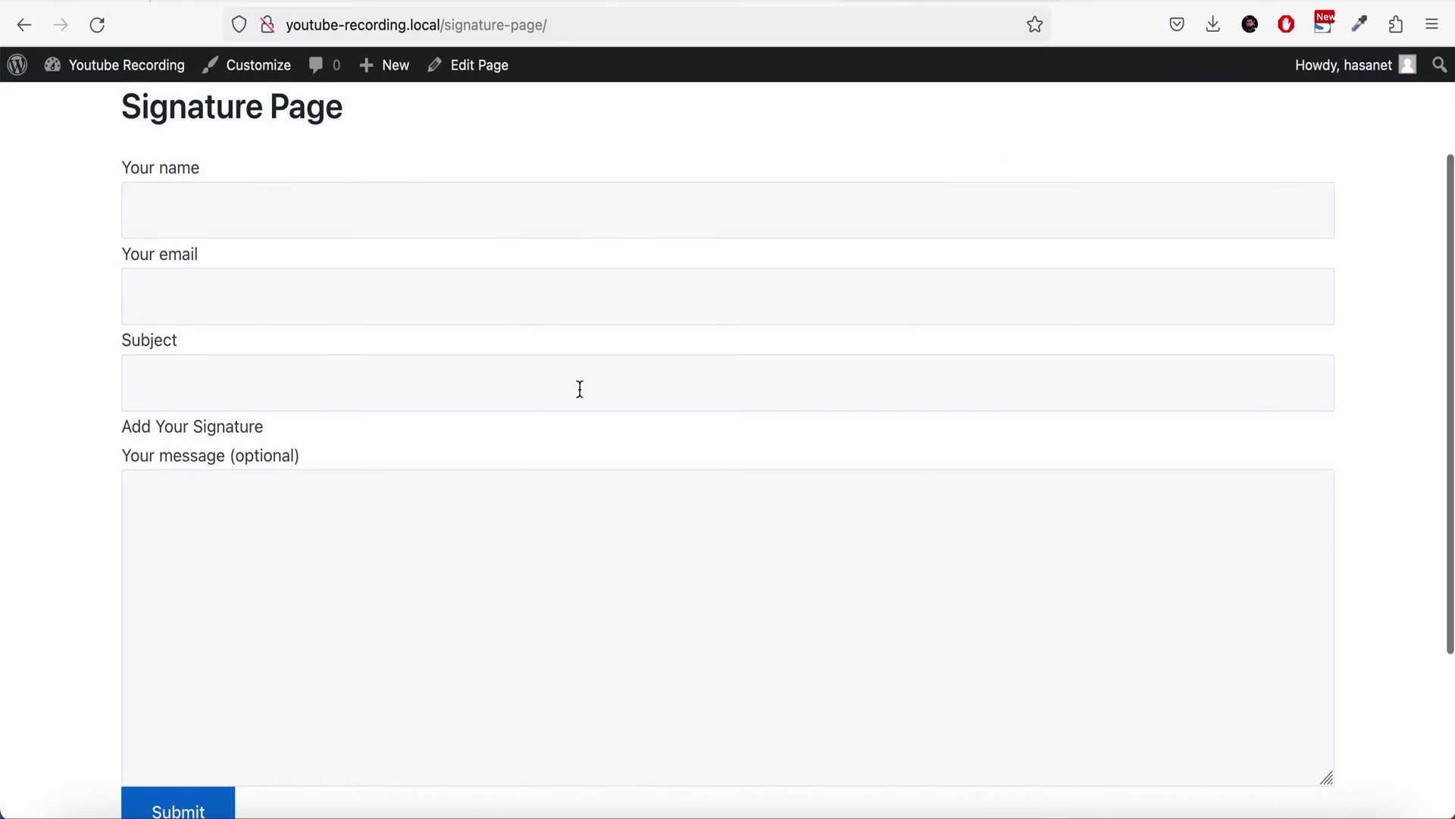
pyautogui.hotkey('ctrl', 'Tab')
pyautogui.scroll(-4, 716, 310)
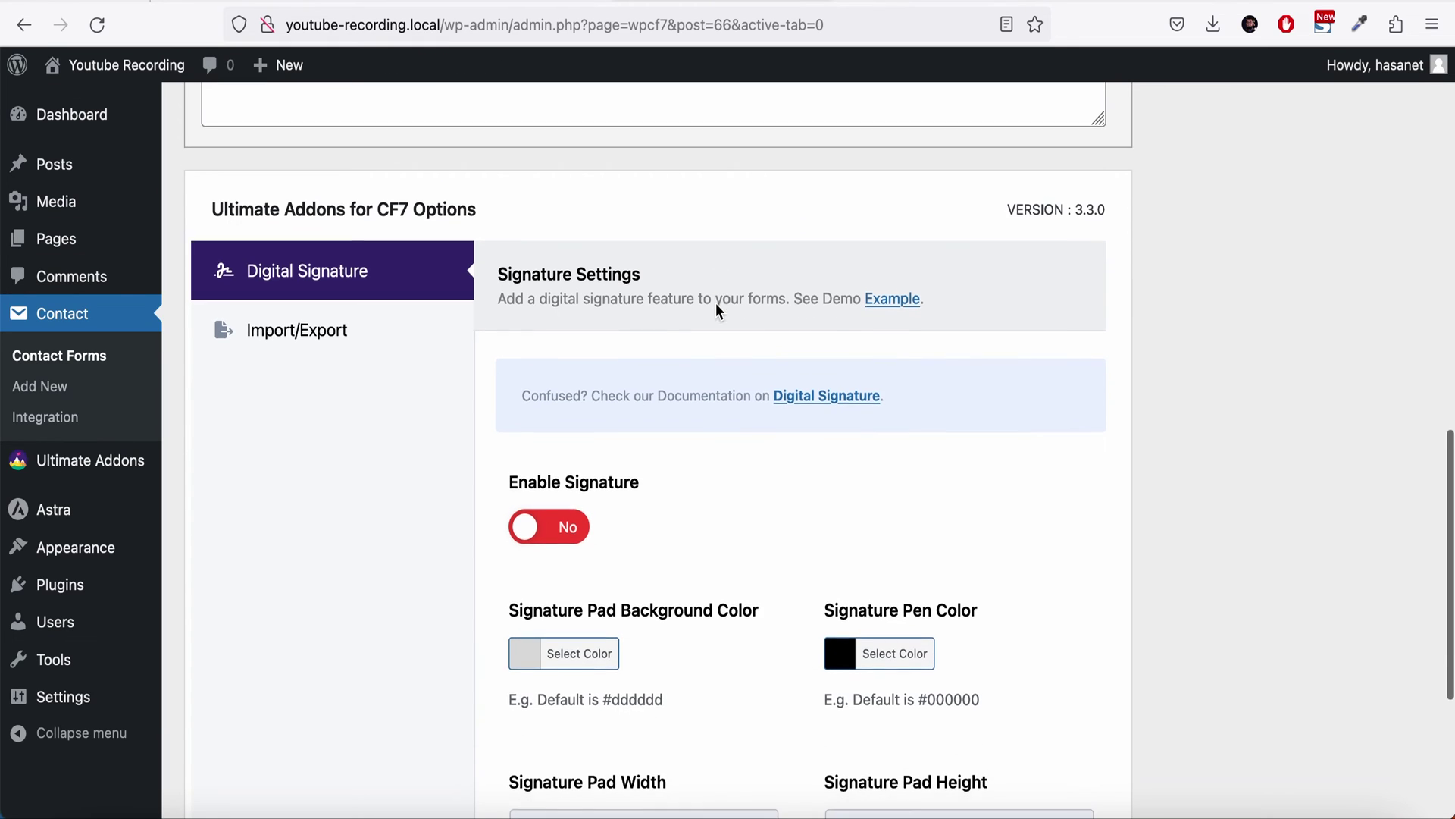
pyautogui.scroll(-2, 566, 241)
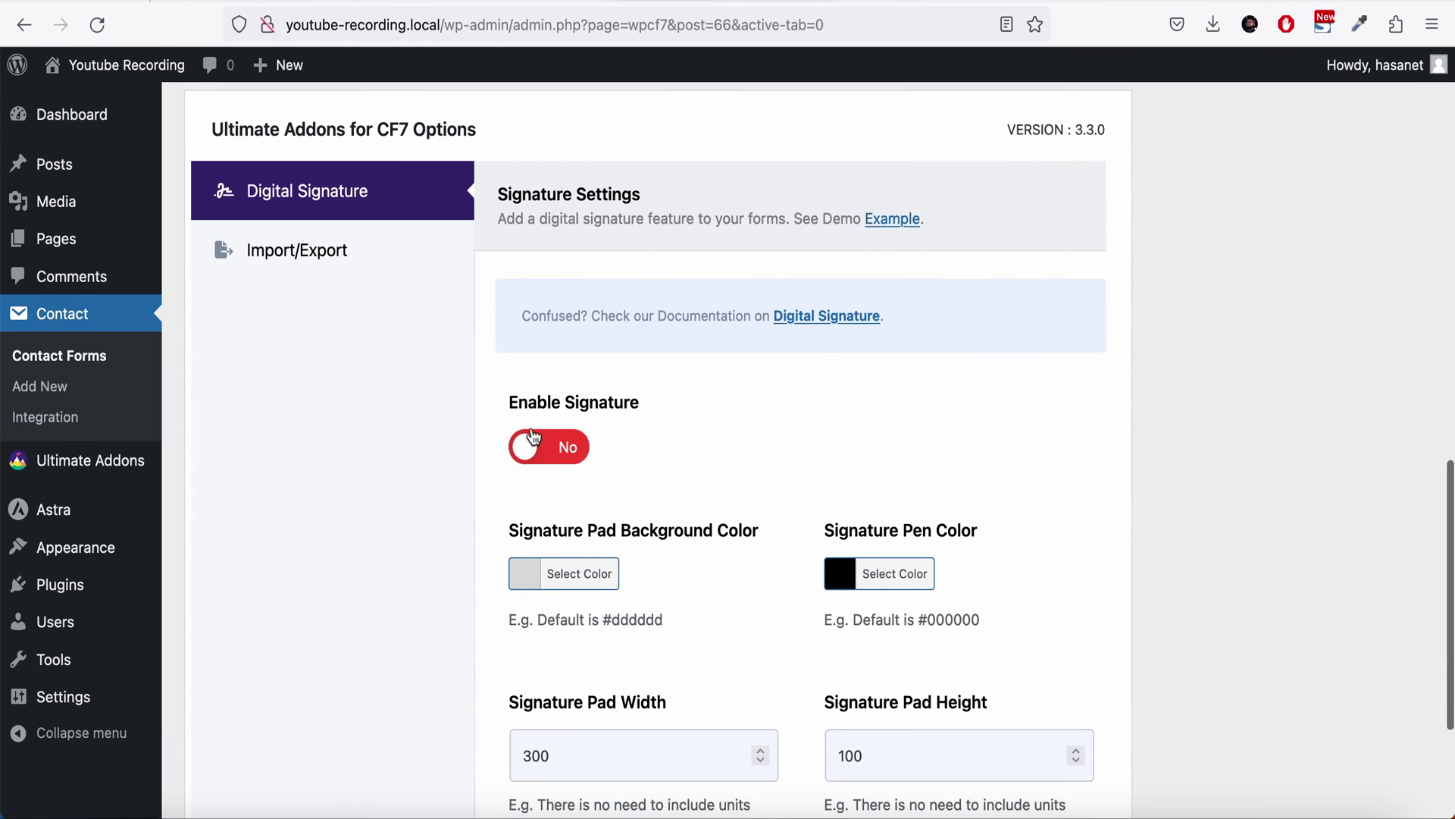
pyautogui.click(565, 452)
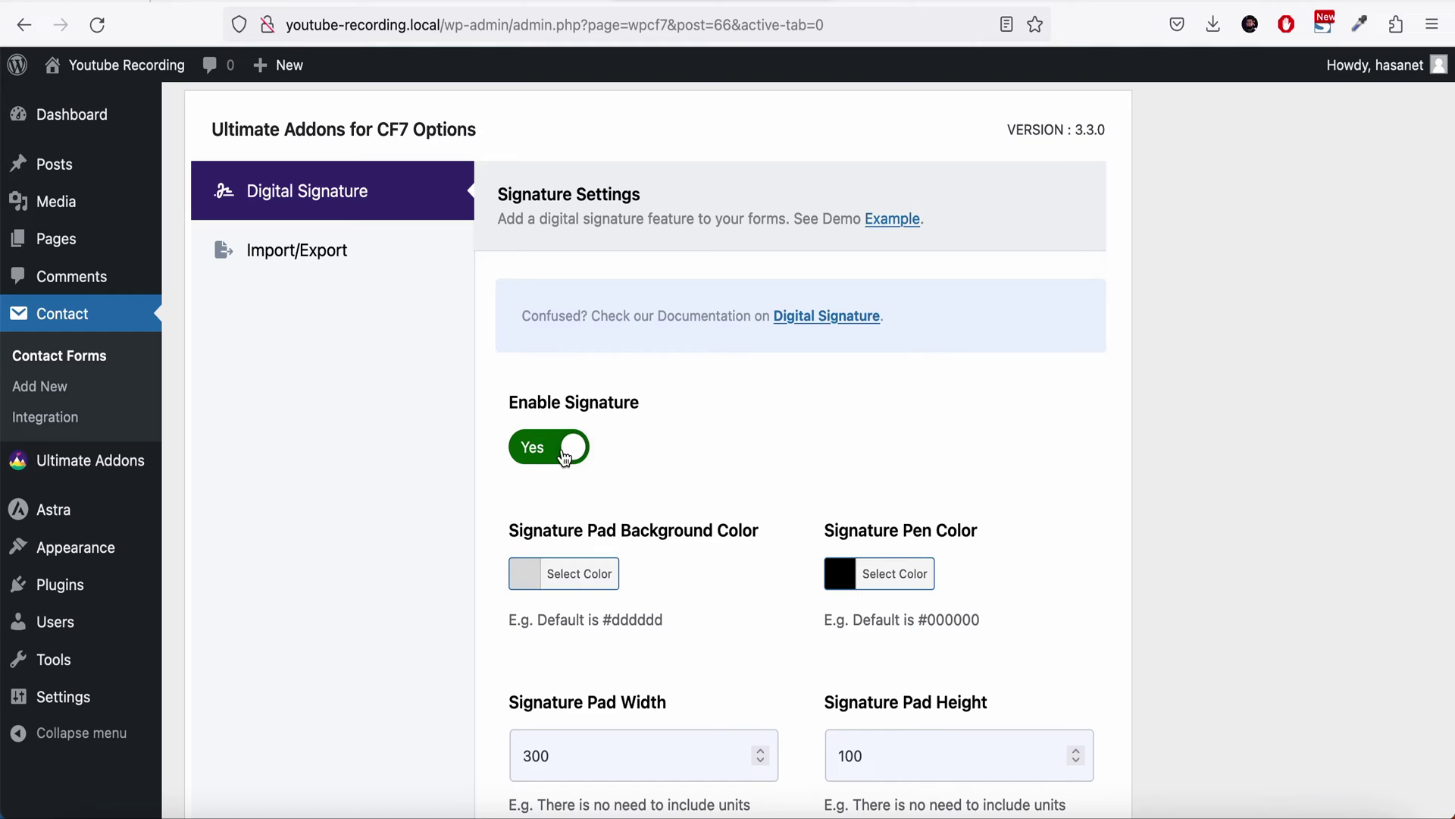
pyautogui.scroll(-3, 565, 452)
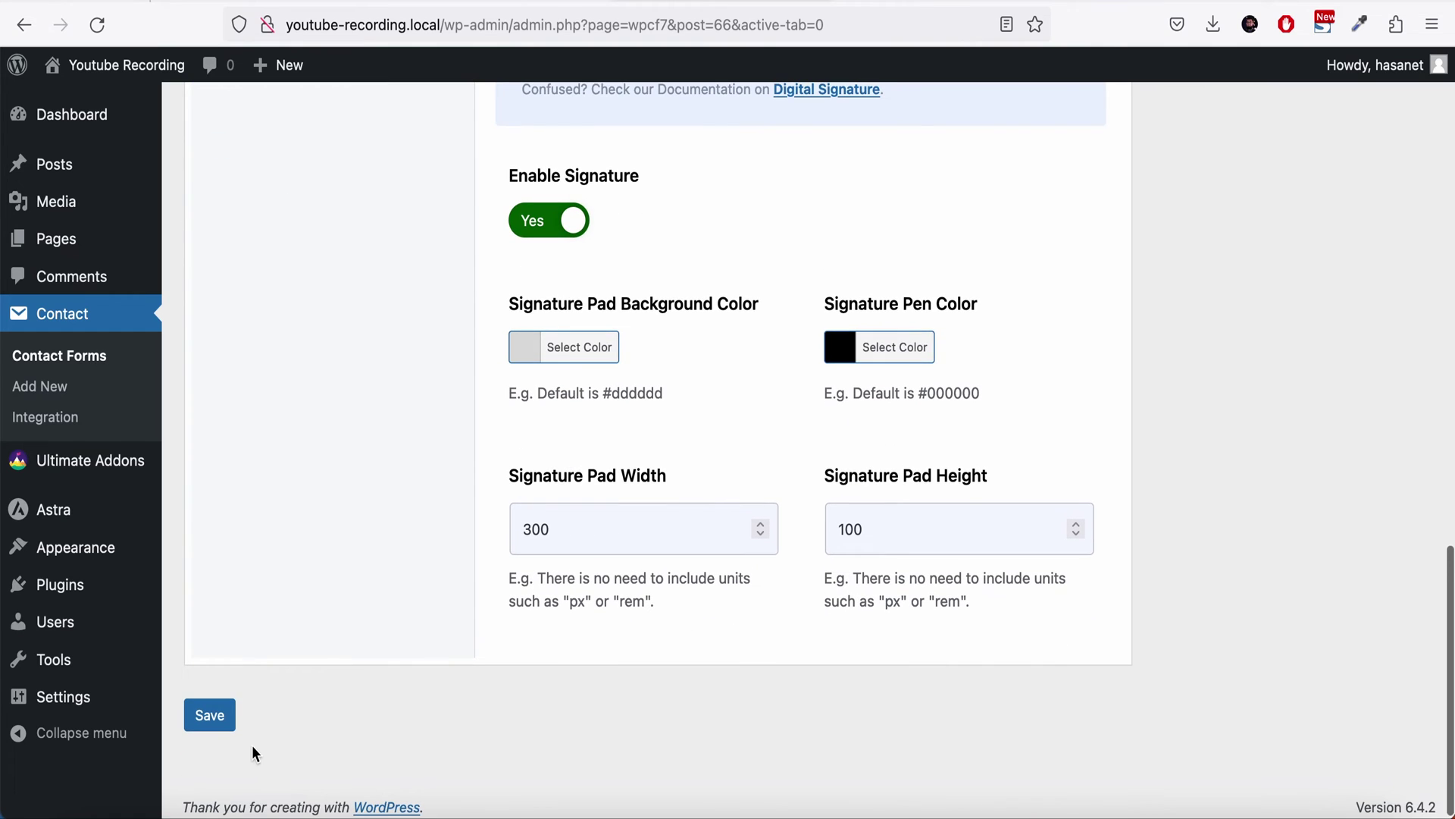
pyautogui.click(214, 714)
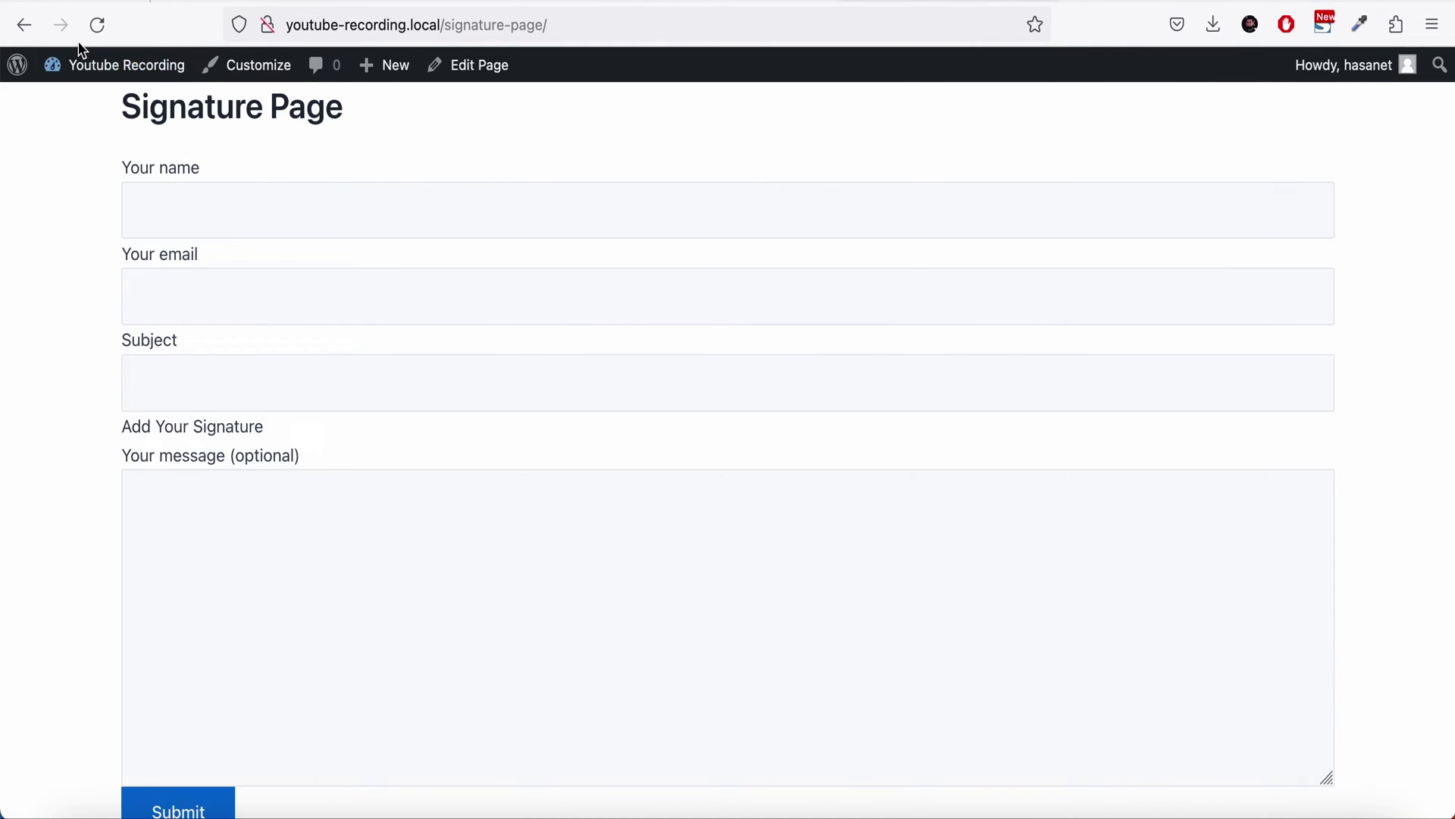
# Reload the Signature Page, draw several test signatures on the pad and clear each one.
pyautogui.click(97, 26)
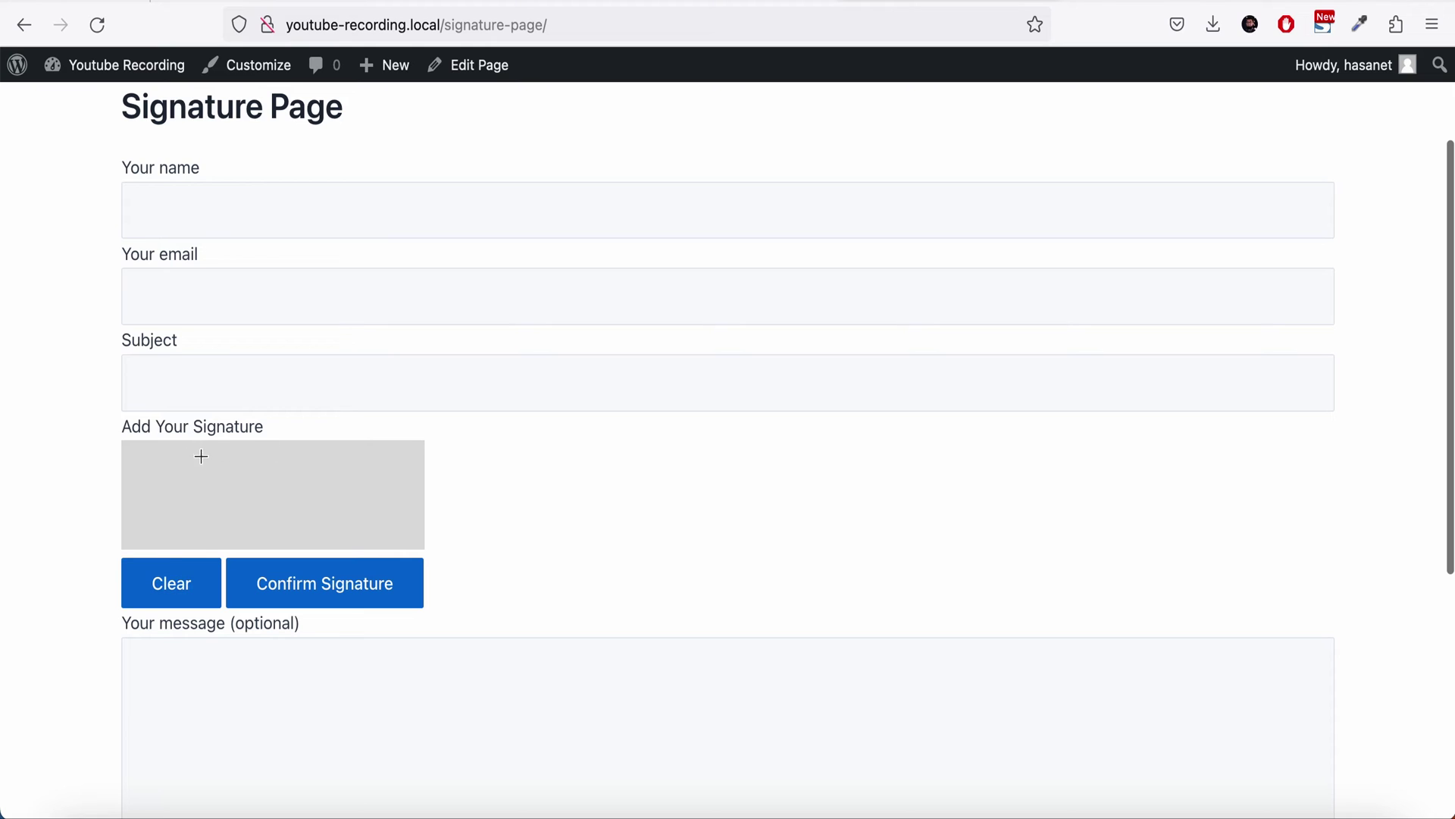
pyautogui.moveTo(201, 471)
pyautogui.mouseDown()
pyautogui.moveTo(299, 457)
pyautogui.moveTo(261, 485)
pyautogui.moveTo(344, 492)
pyautogui.moveTo(209, 511)
pyautogui.moveTo(241, 502)
pyautogui.mouseUp()
pyautogui.scroll(-2, 642, 460)
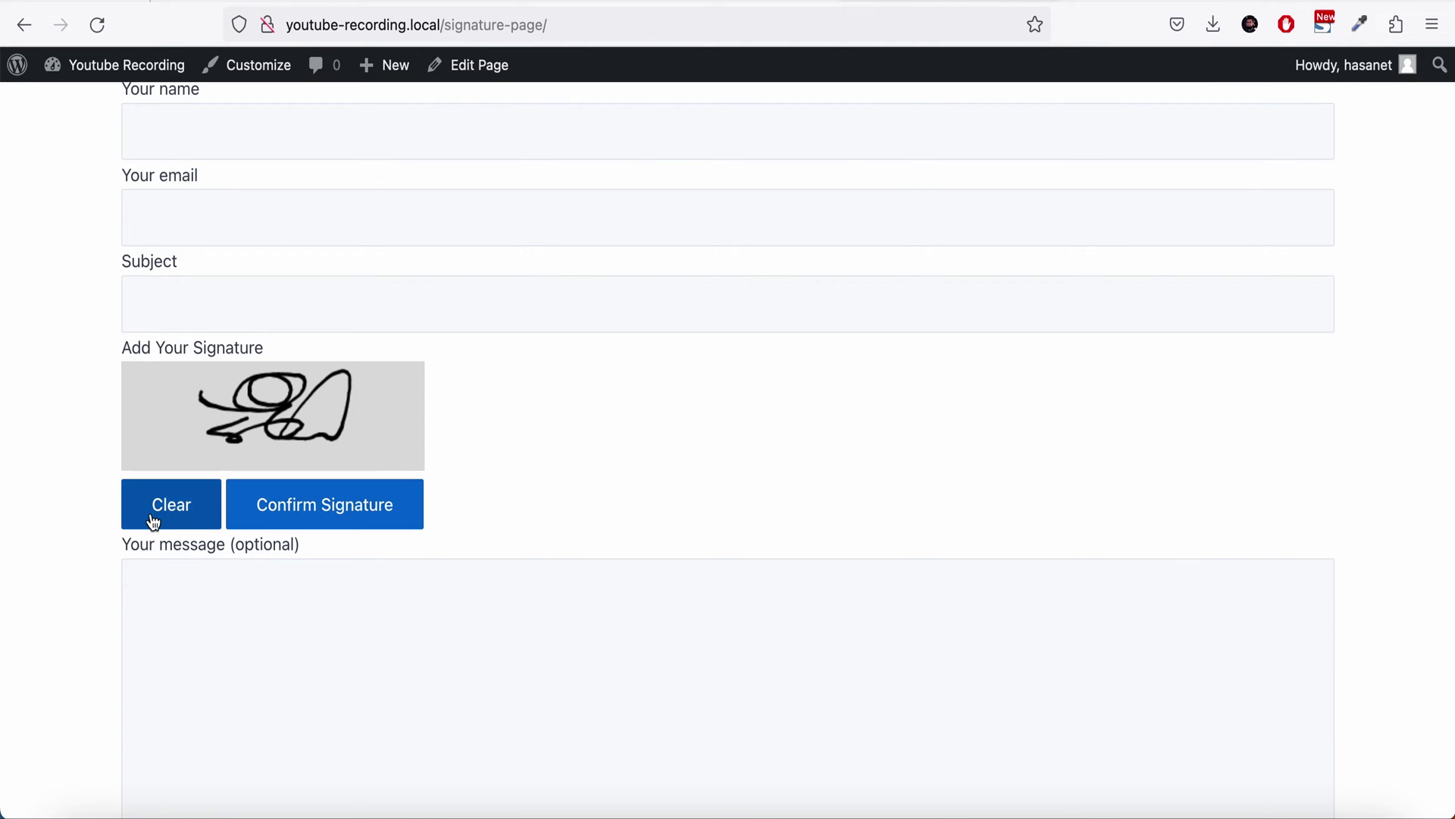
pyautogui.click(152, 509)
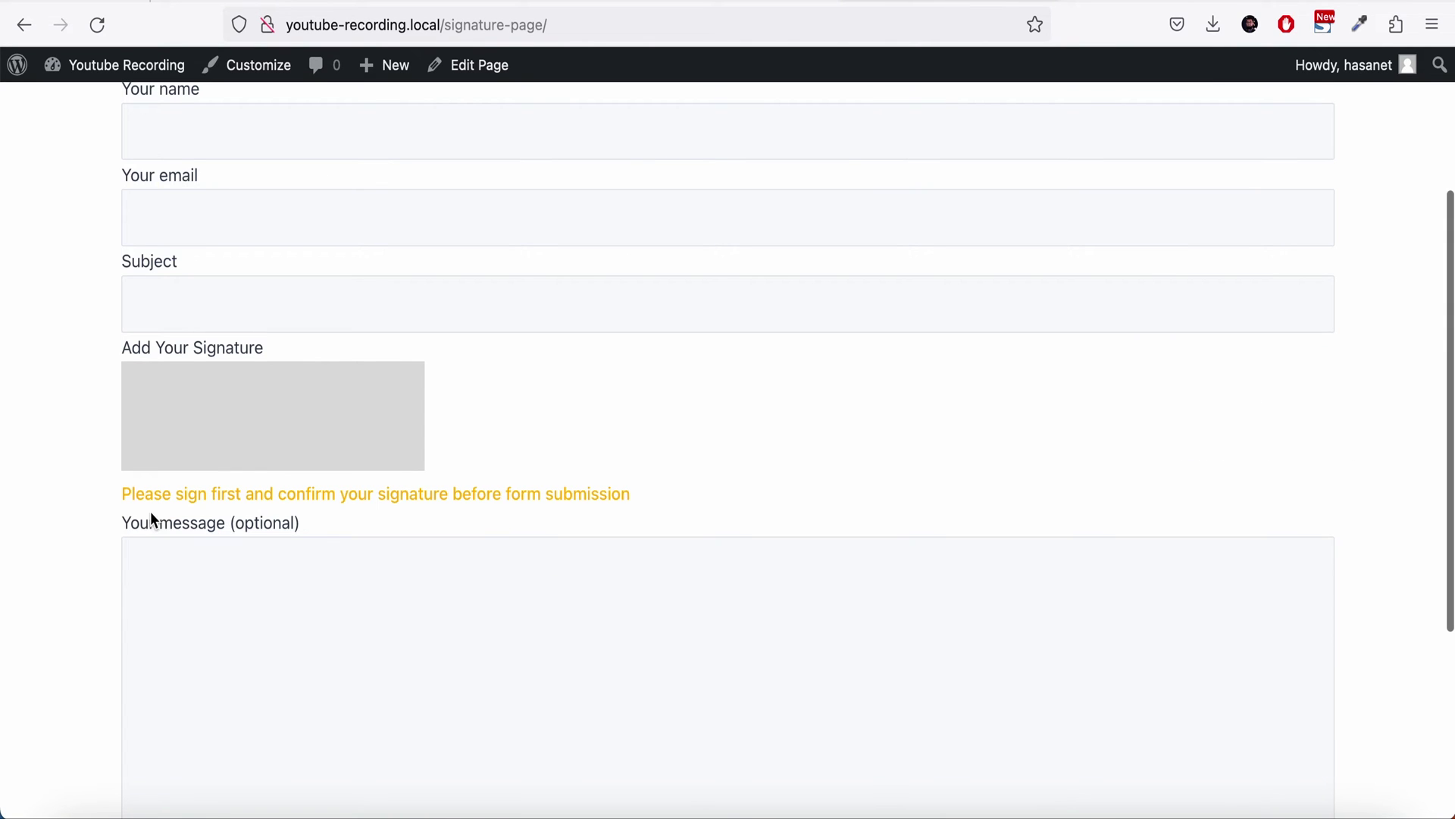
pyautogui.moveTo(224, 423)
pyautogui.mouseDown()
pyautogui.moveTo(237, 438)
pyautogui.moveTo(307, 393)
pyautogui.moveTo(324, 405)
pyautogui.mouseUp()
pyautogui.click(206, 493)
pyautogui.moveTo(223, 409); pyautogui.dragTo(221, 392)
pyautogui.moveTo(342, 384); pyautogui.dragTo(296, 431)
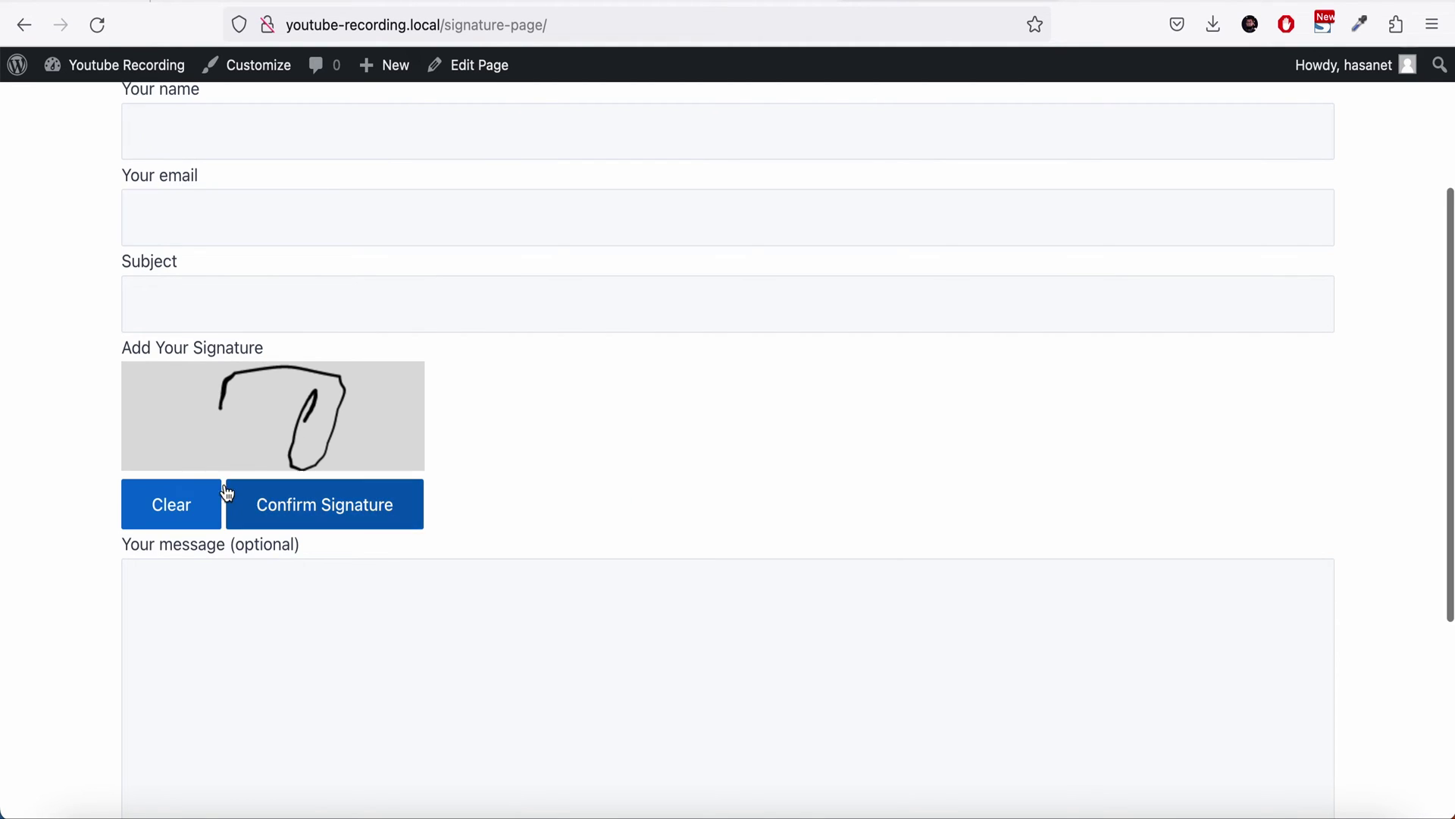
pyautogui.click(205, 506)
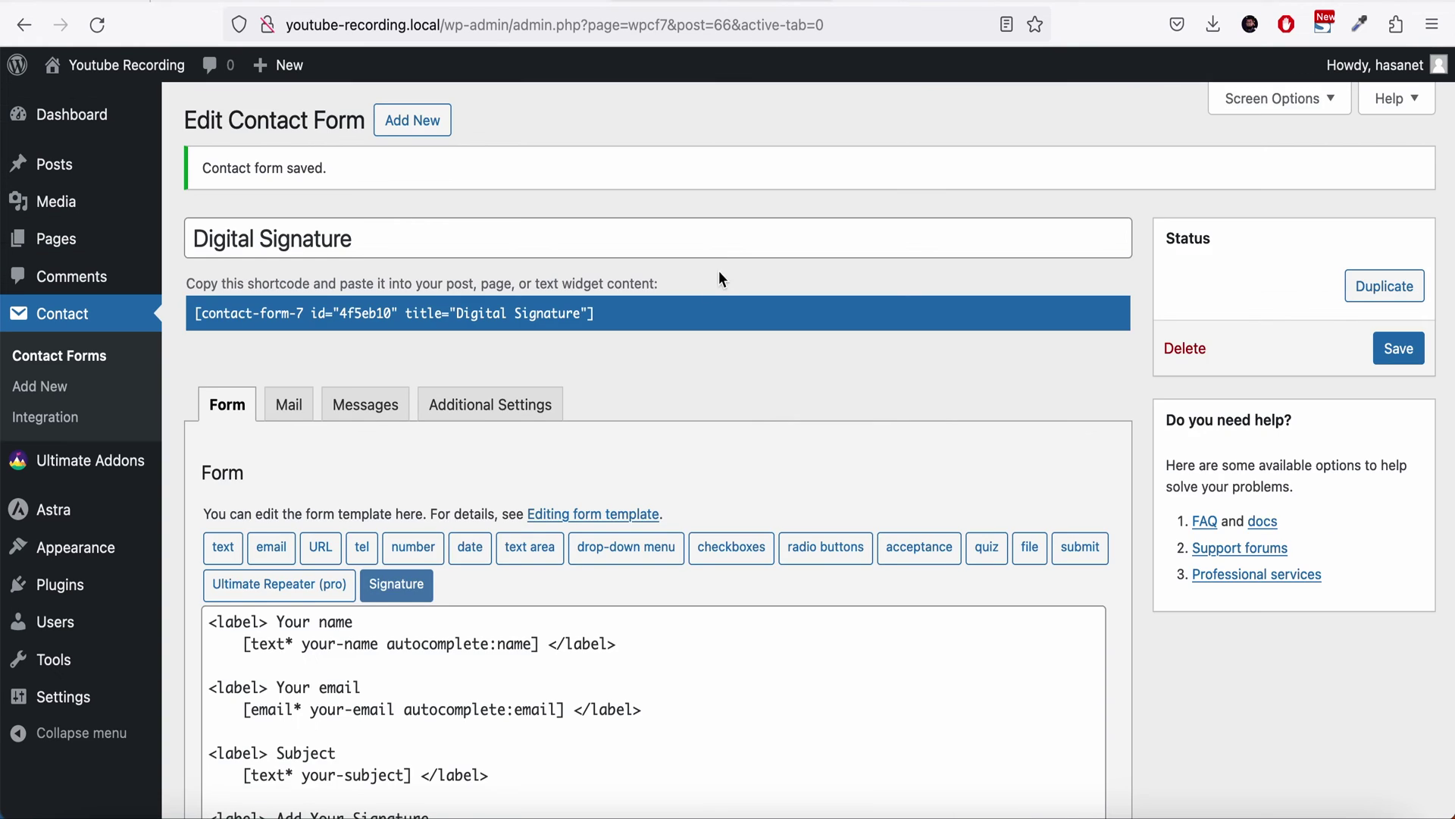
pyautogui.scroll(-15, 719, 273)
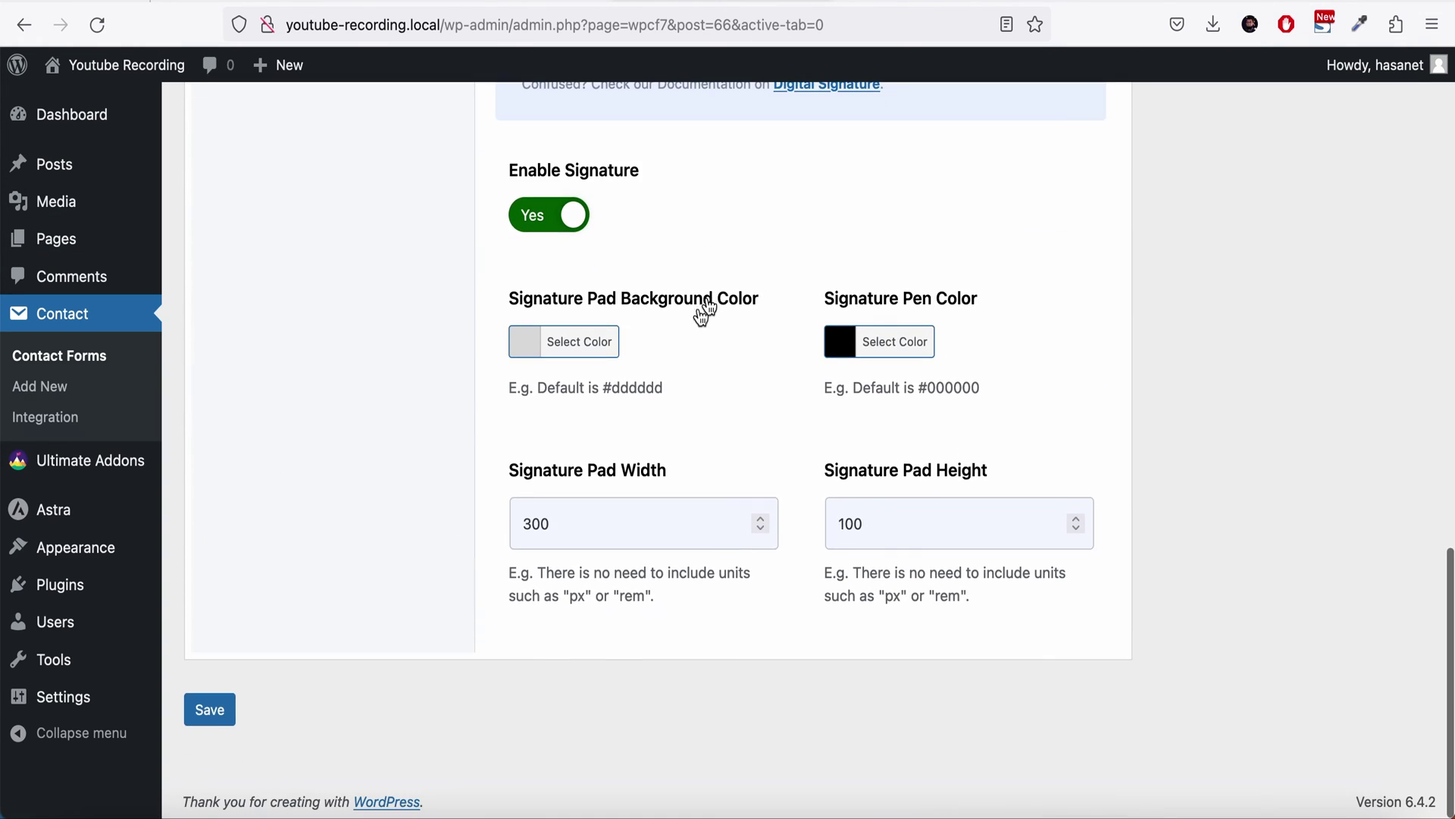
# Set the signature pad background to blue and the pen colour to white.
pyautogui.click(602, 341)
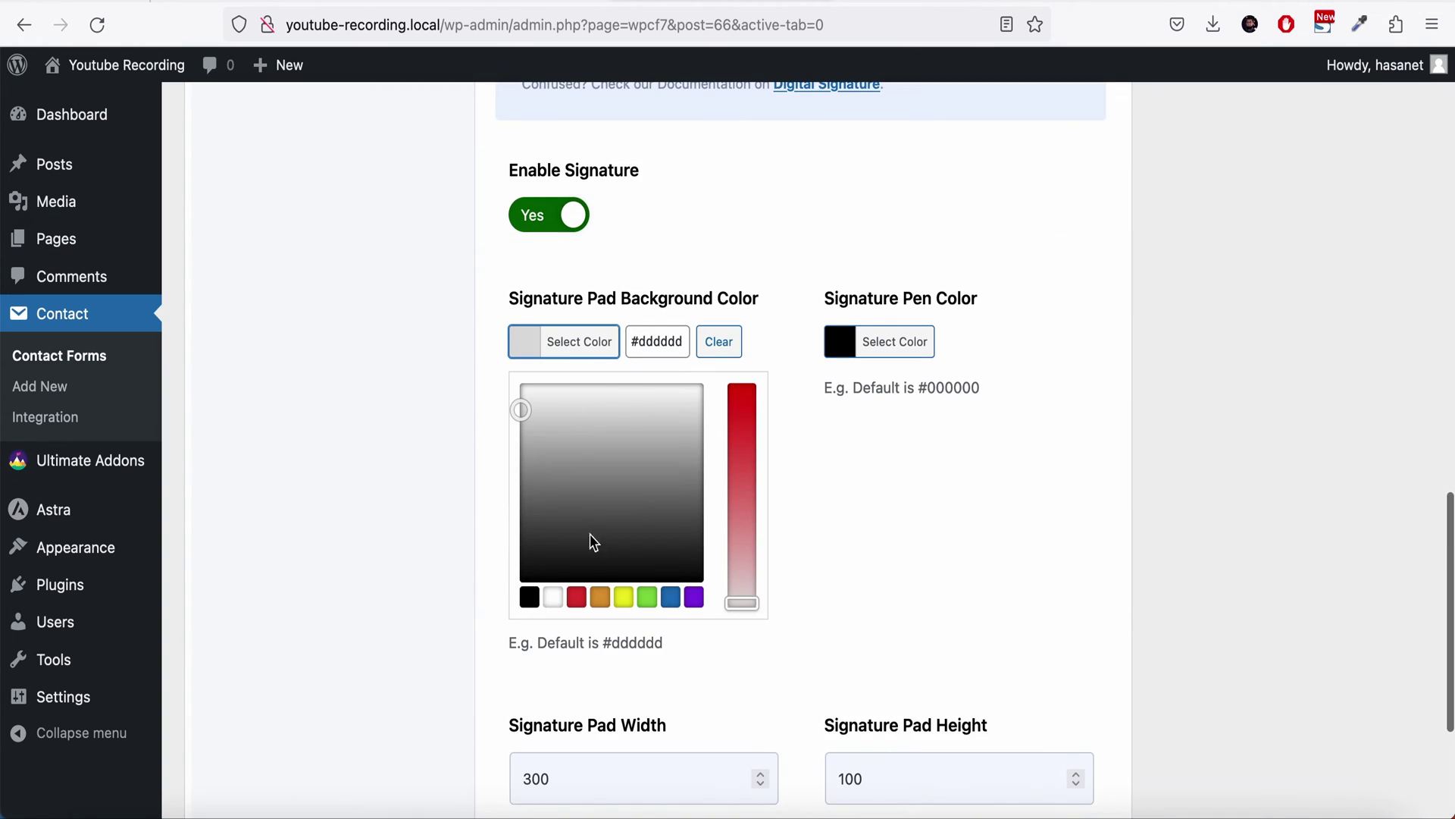
pyautogui.click(671, 598)
pyautogui.click(904, 340)
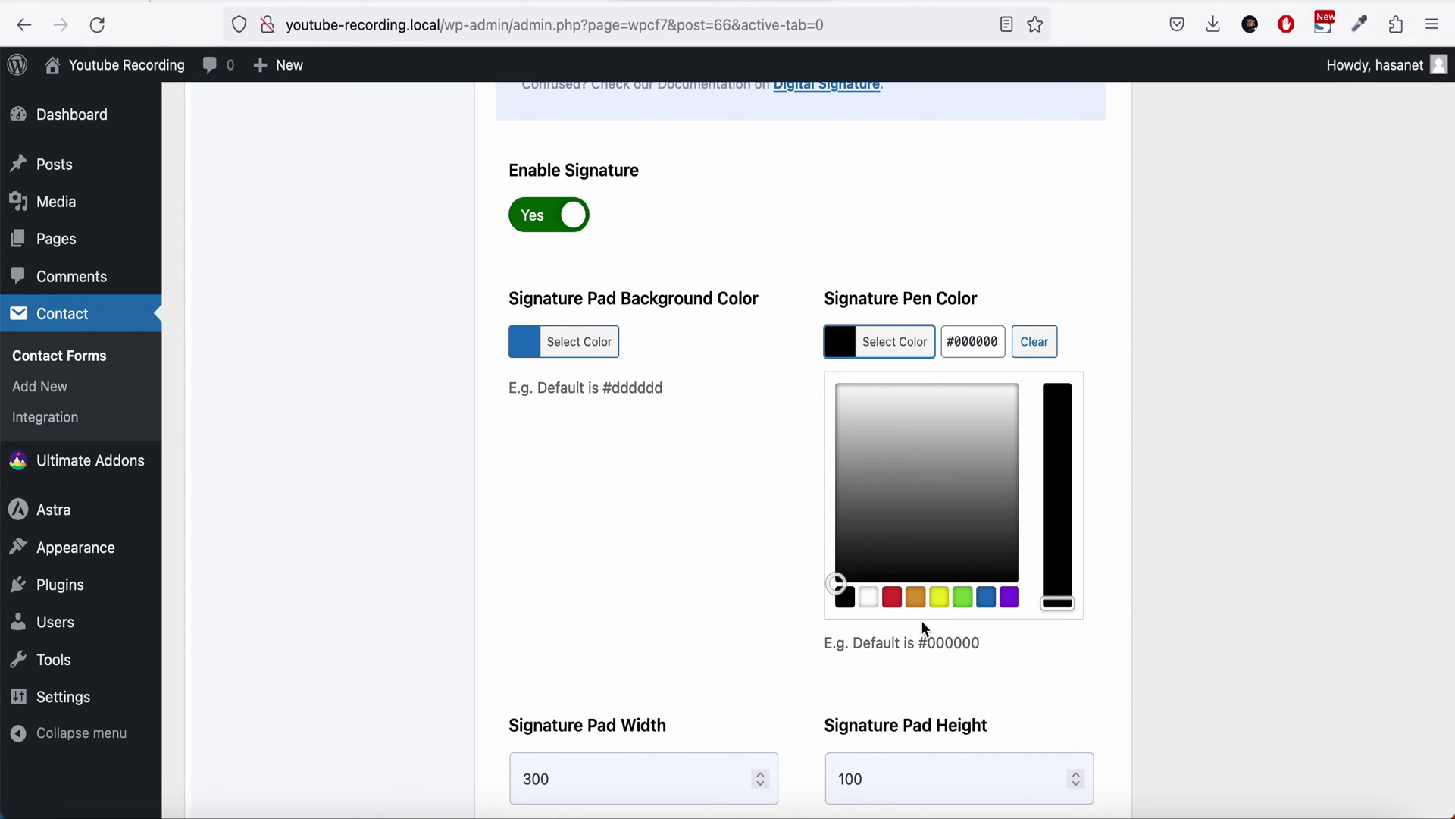
pyautogui.click(869, 599)
pyautogui.click(692, 614)
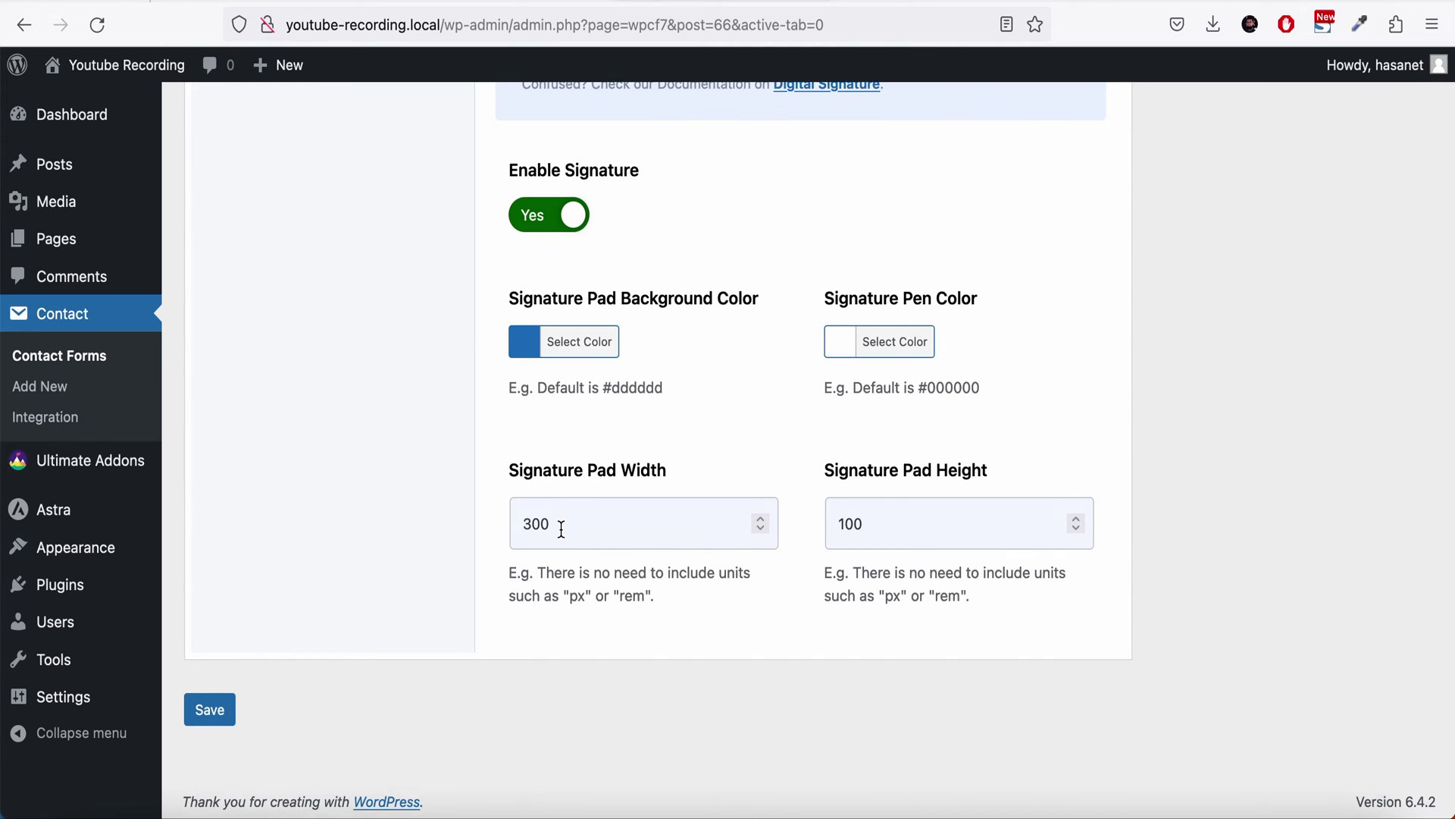
# Change the signature pad width from 300 to 600 and save the form.
pyautogui.moveTo(561, 528); pyautogui.dragTo(488, 525)
pyautogui.write('6')
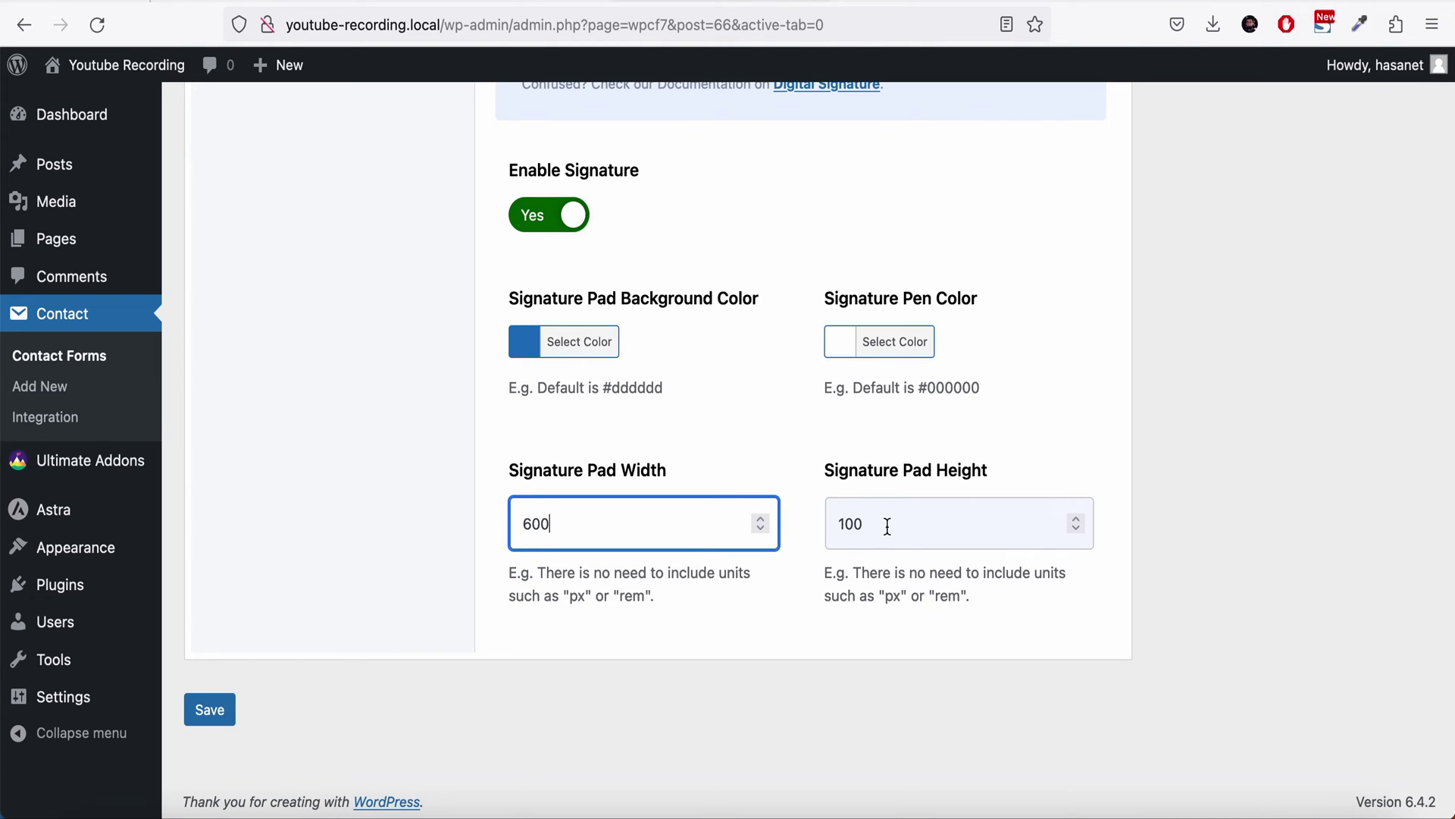
pyautogui.click(226, 717)
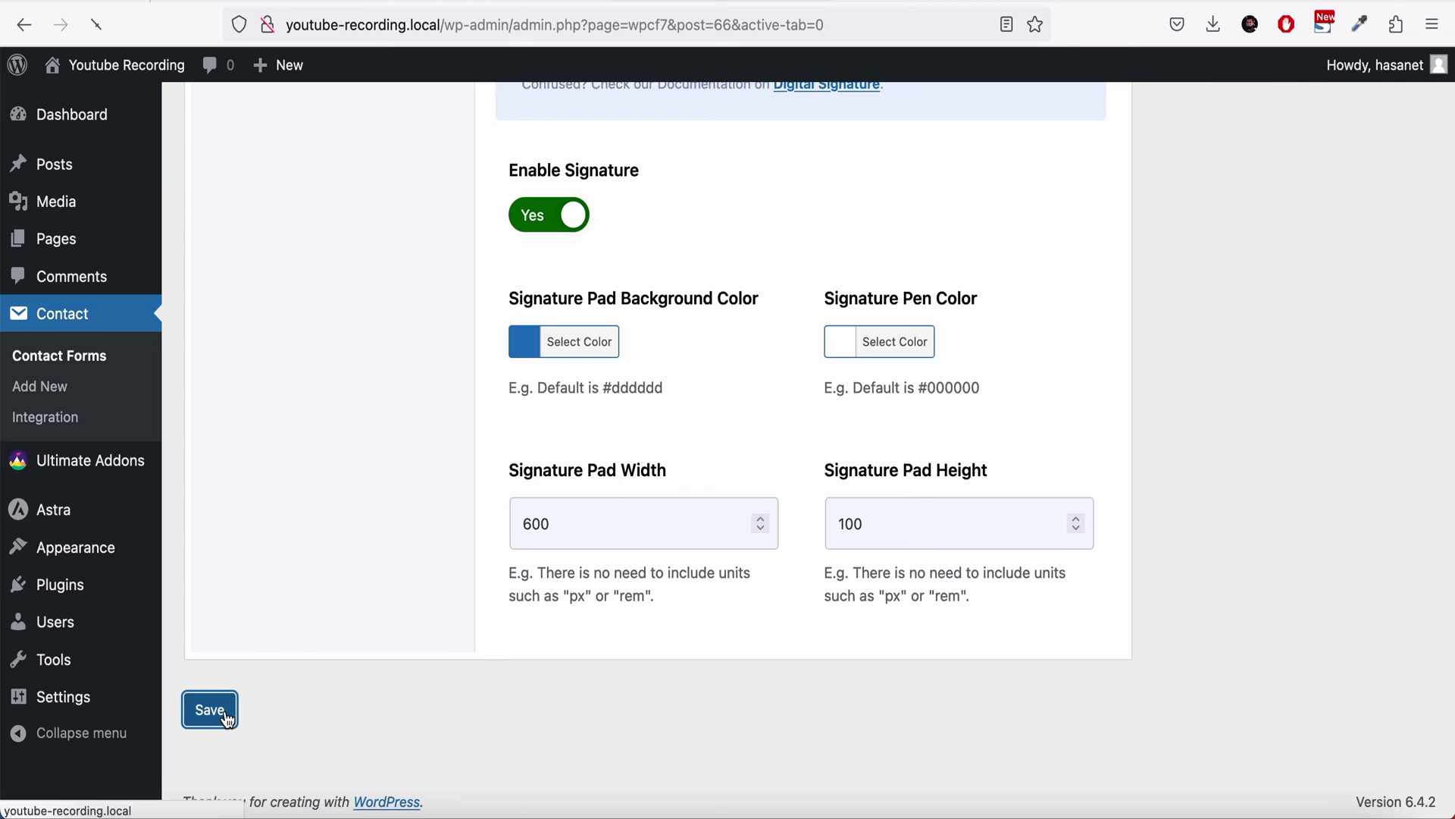
# Reload the Signature Page, draw a white signature on the blue pad and confirm it.
pyautogui.hotkey('ctrl', 'Tab')
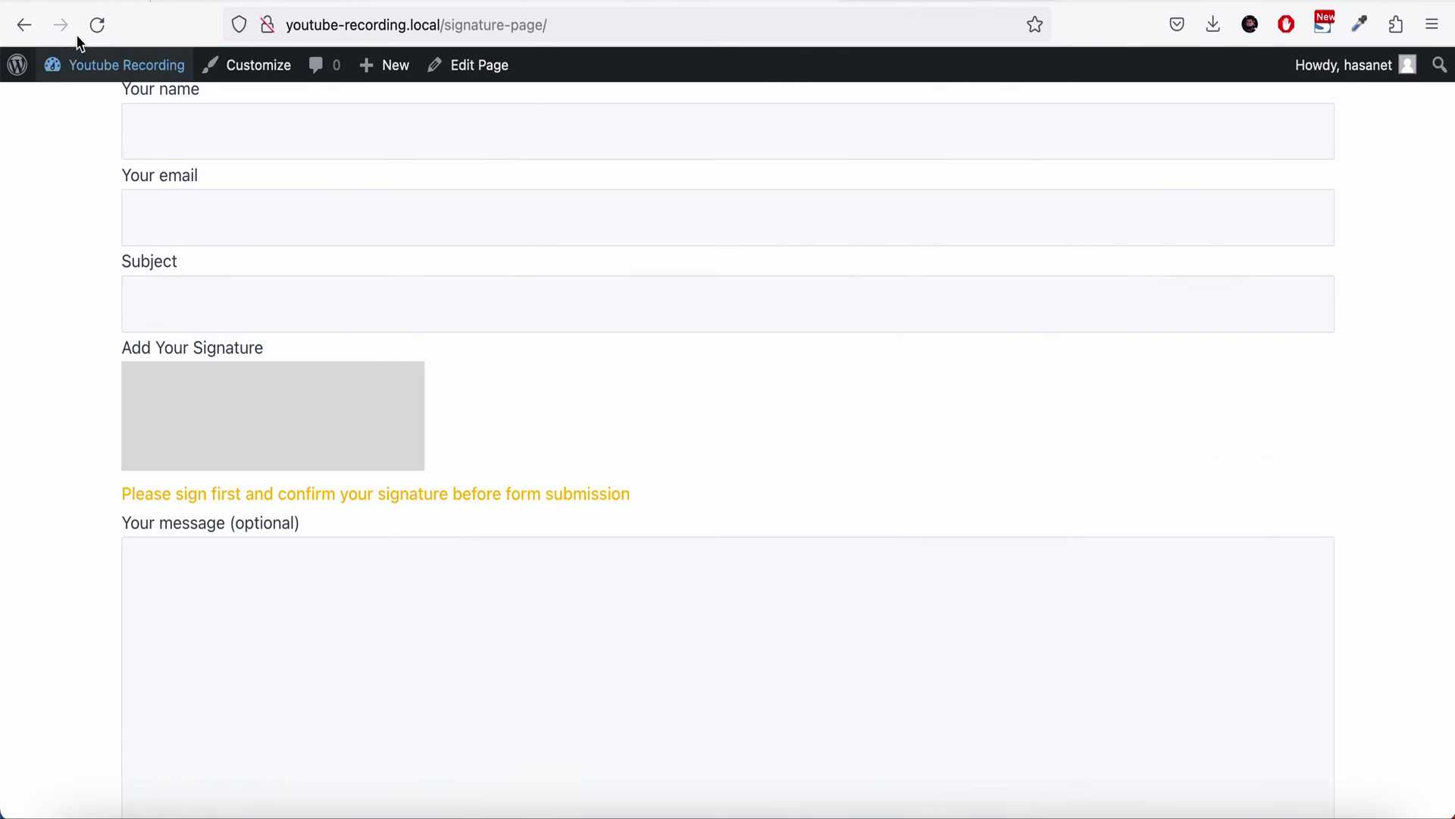
pyautogui.click(96, 25)
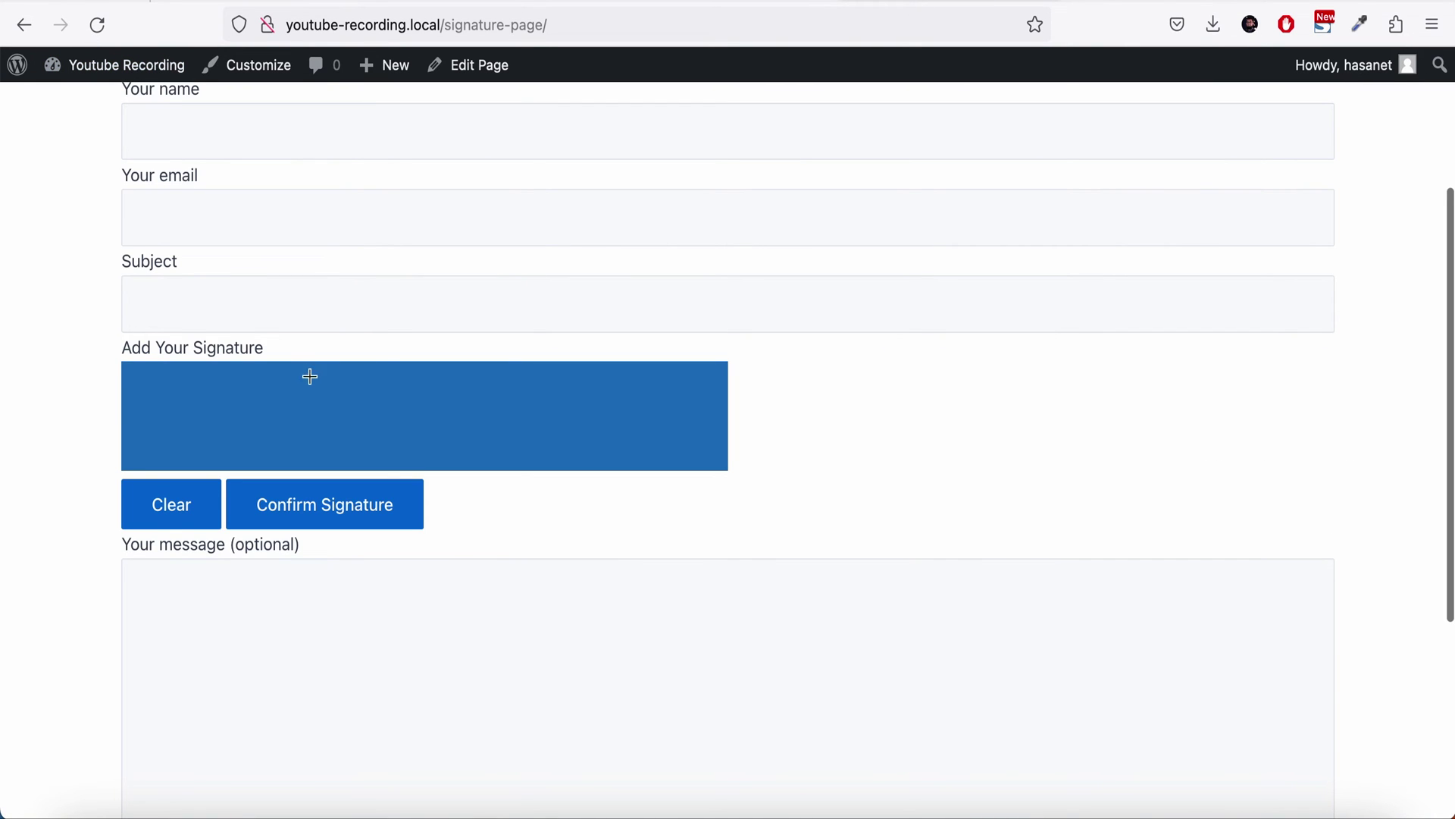
pyautogui.moveTo(287, 393)
pyautogui.mouseDown()
pyautogui.moveTo(332, 425)
pyautogui.moveTo(456, 408)
pyautogui.moveTo(443, 436)
pyautogui.moveTo(258, 426)
pyautogui.moveTo(301, 400)
pyautogui.moveTo(269, 432)
pyautogui.moveTo(307, 386)
pyautogui.moveTo(434, 454)
pyautogui.moveTo(455, 400)
pyautogui.moveTo(485, 415)
pyautogui.moveTo(478, 402)
pyautogui.mouseUp()
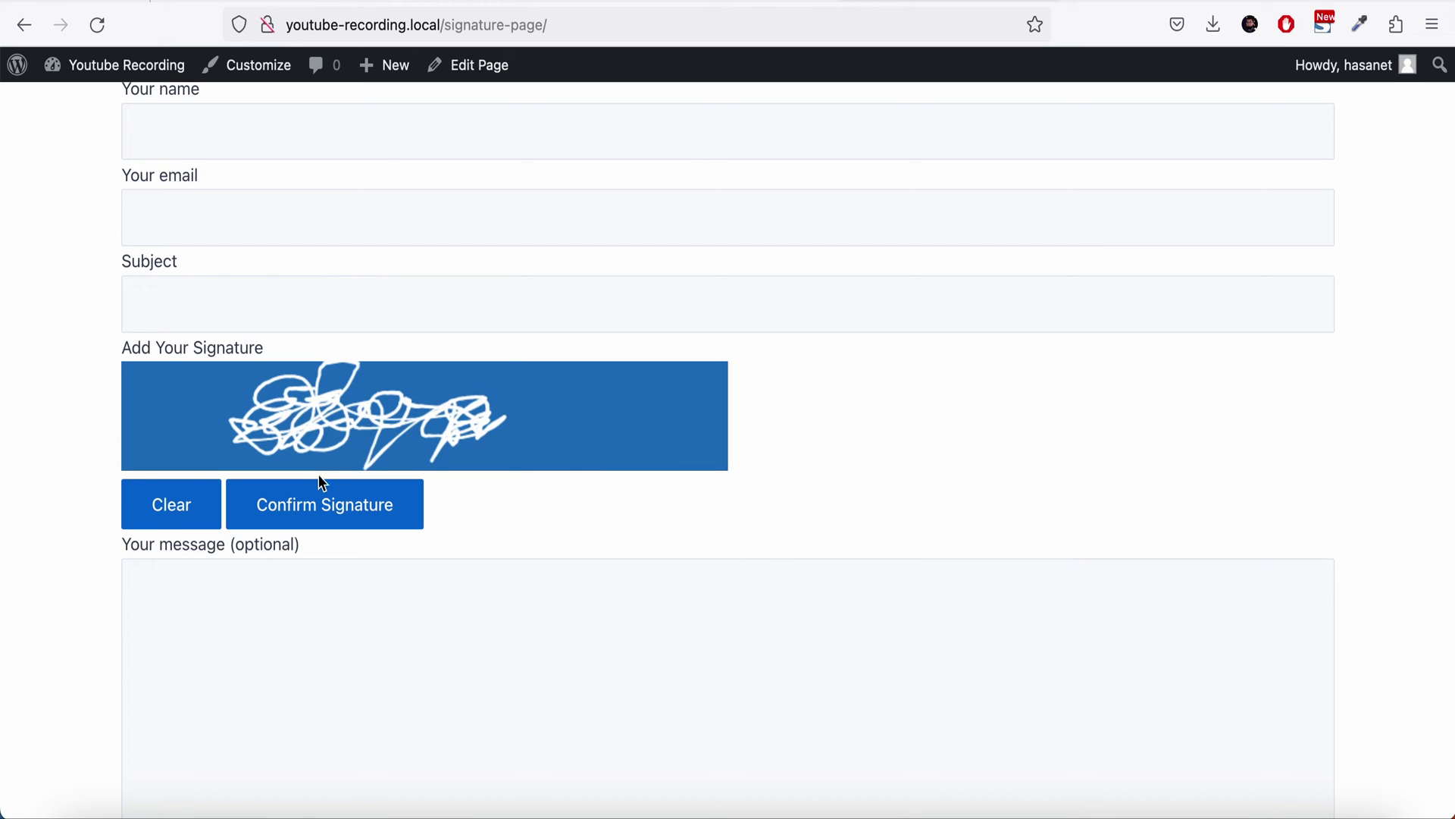
pyautogui.click(317, 506)
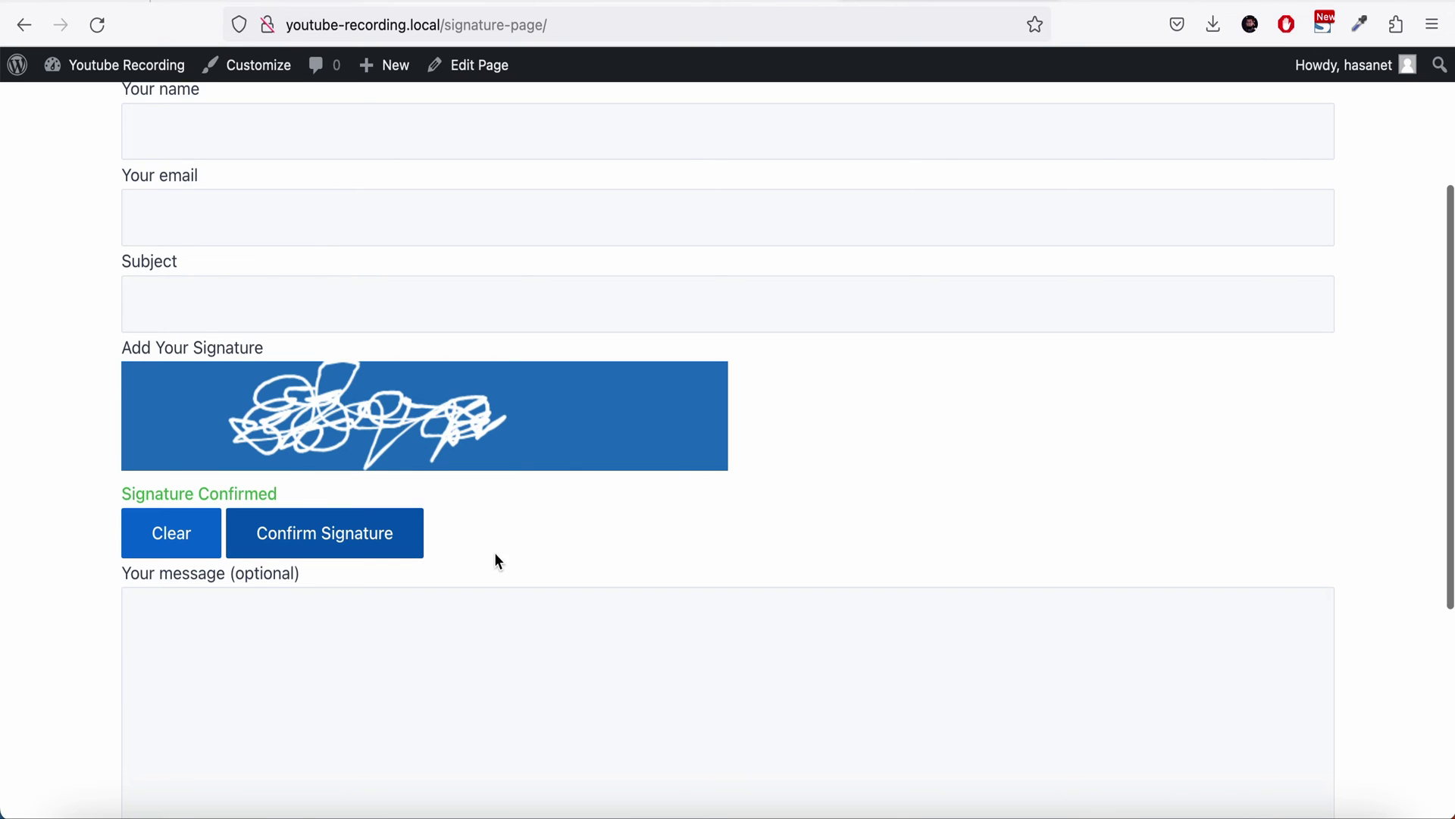
# Check the Your name field, then scroll down to the message box and Submit button.
pyautogui.scroll(3, 497, 529)
pyautogui.click(420, 333)
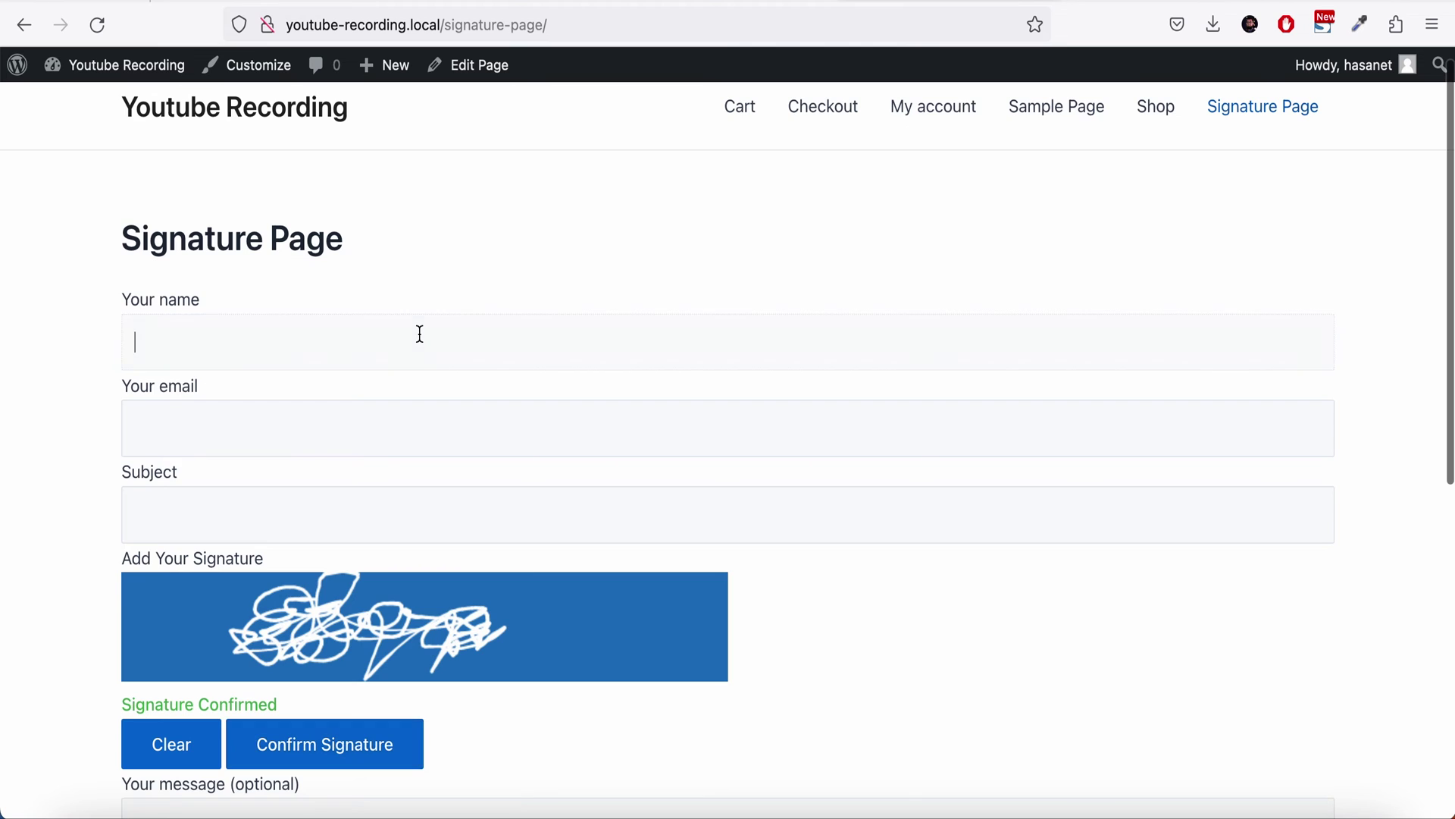
pyautogui.scroll(-8, 419, 426)
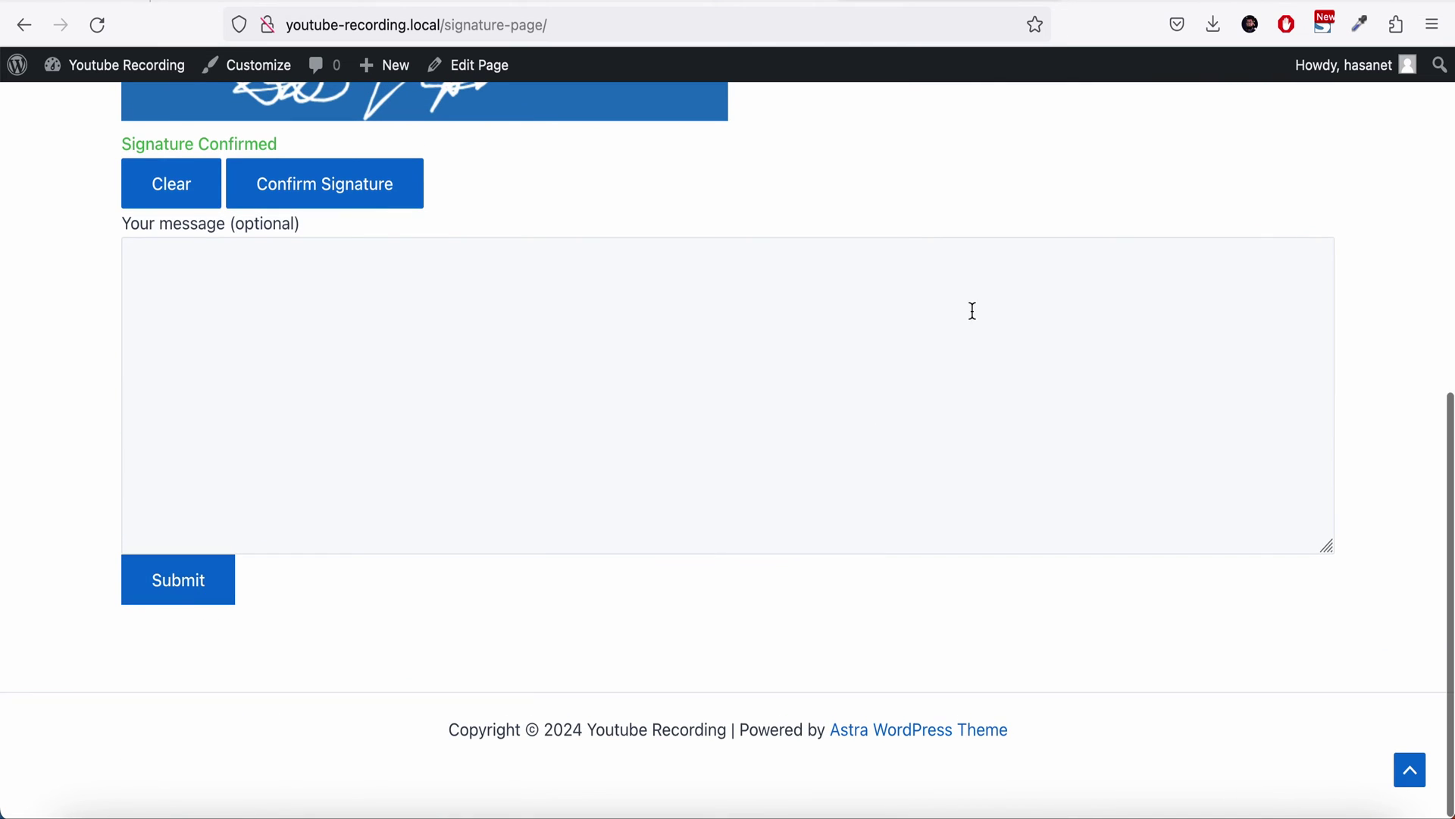
# In the contact form editor, review the Form template and Ultimate Addons Digital Signature options.
pyautogui.click(740, 3)
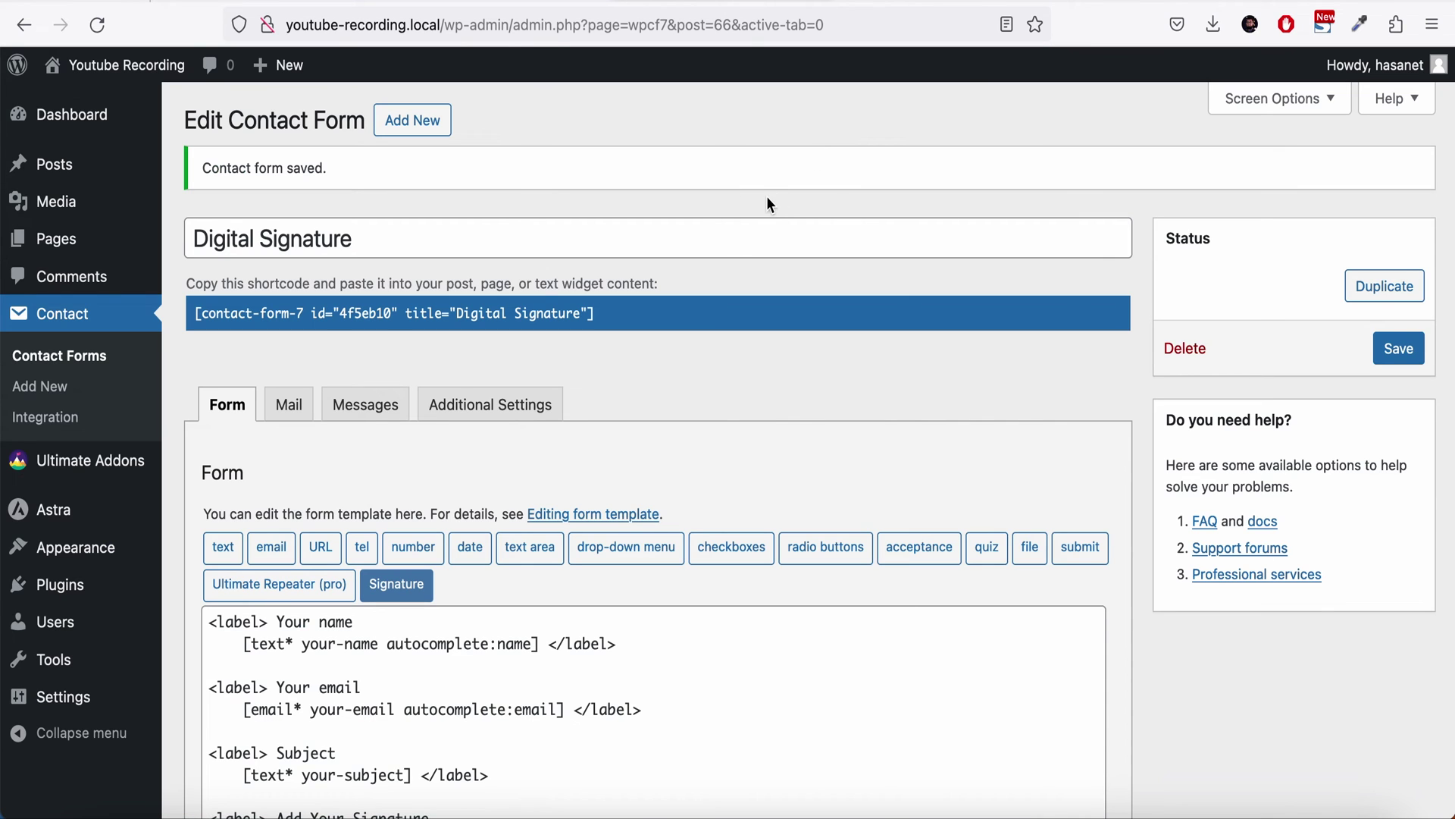
pyautogui.scroll(-7, 730, 219)
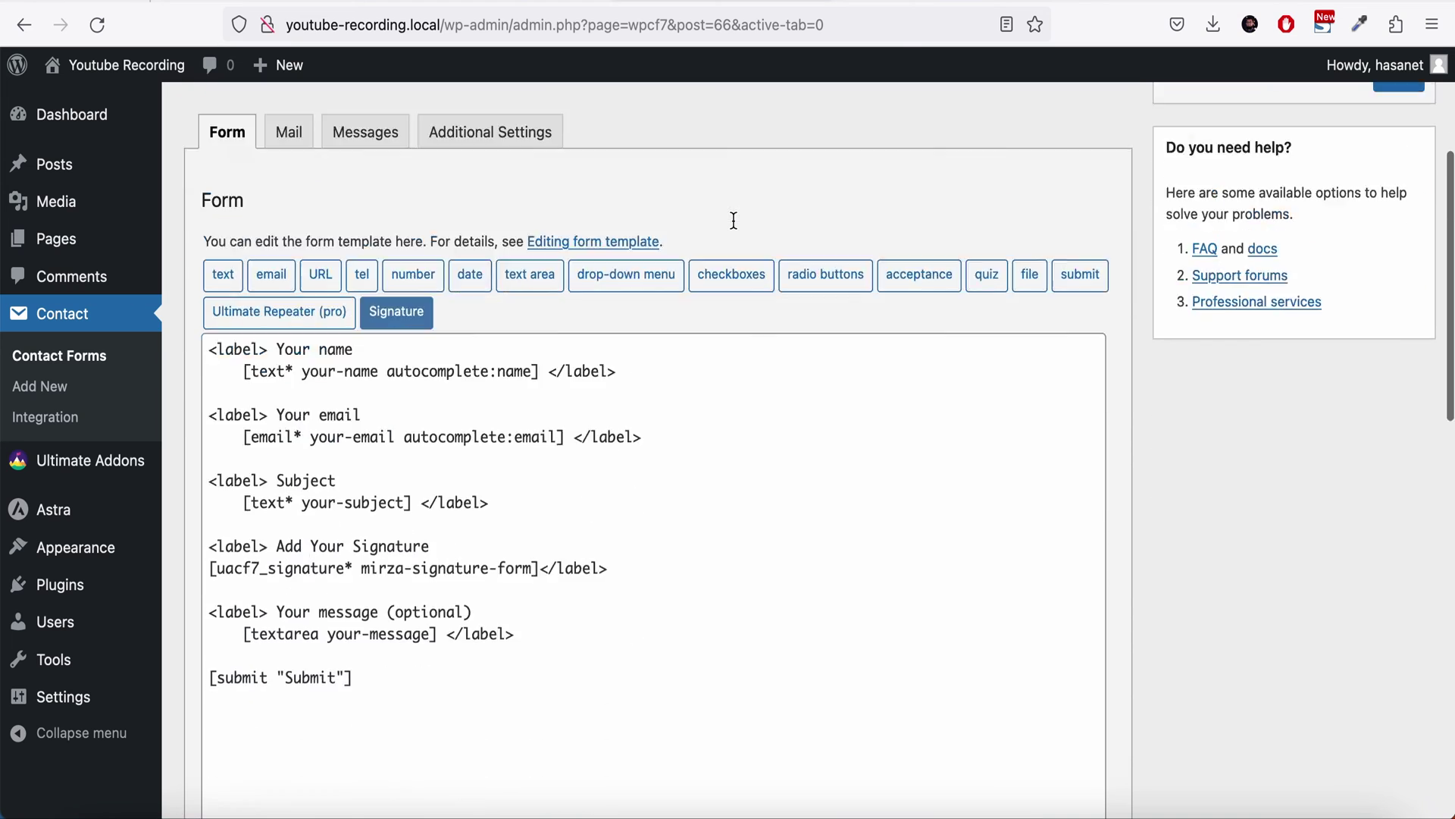
pyautogui.scroll(-3, 730, 220)
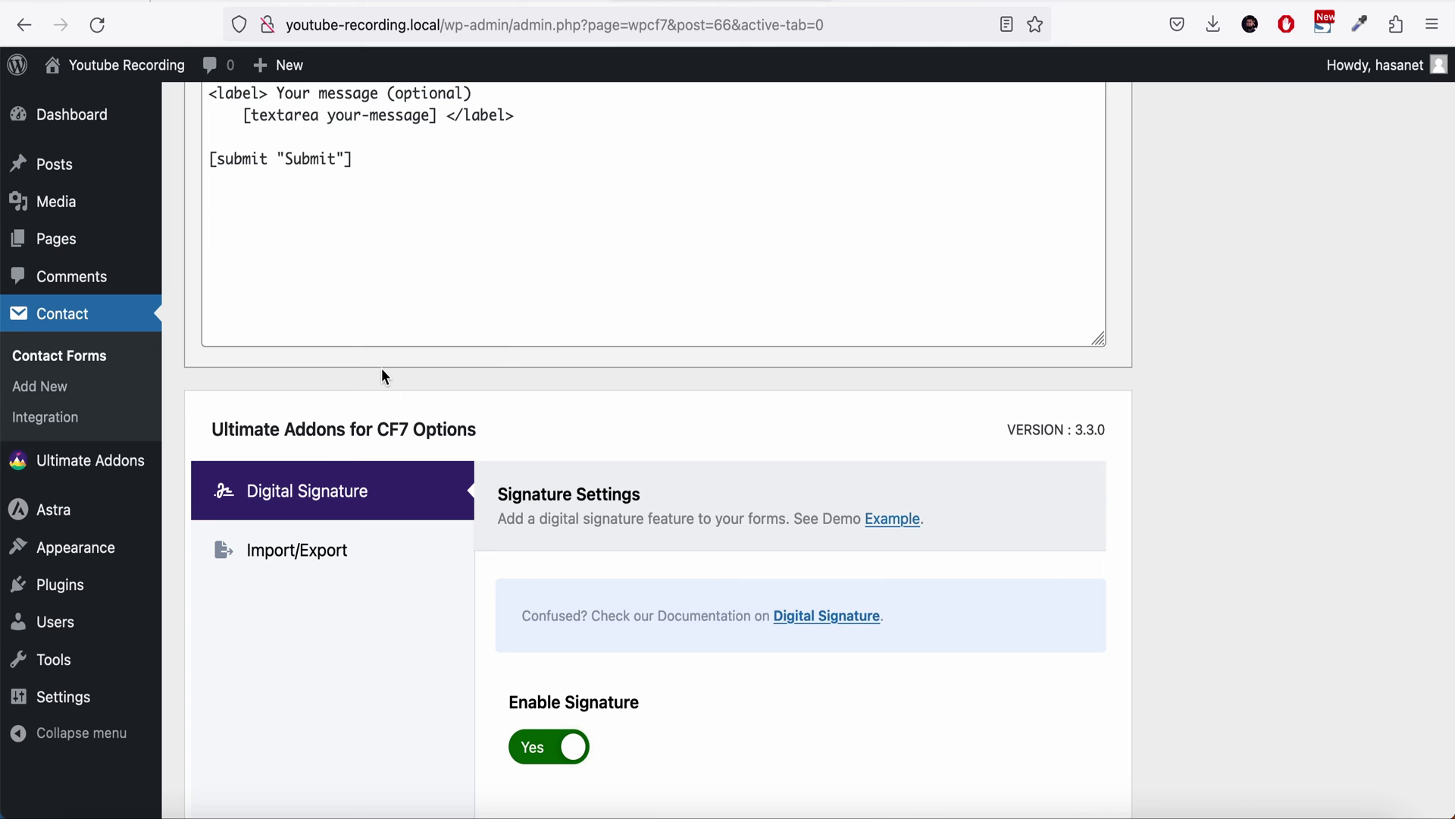
pyautogui.scroll(10, 381, 366)
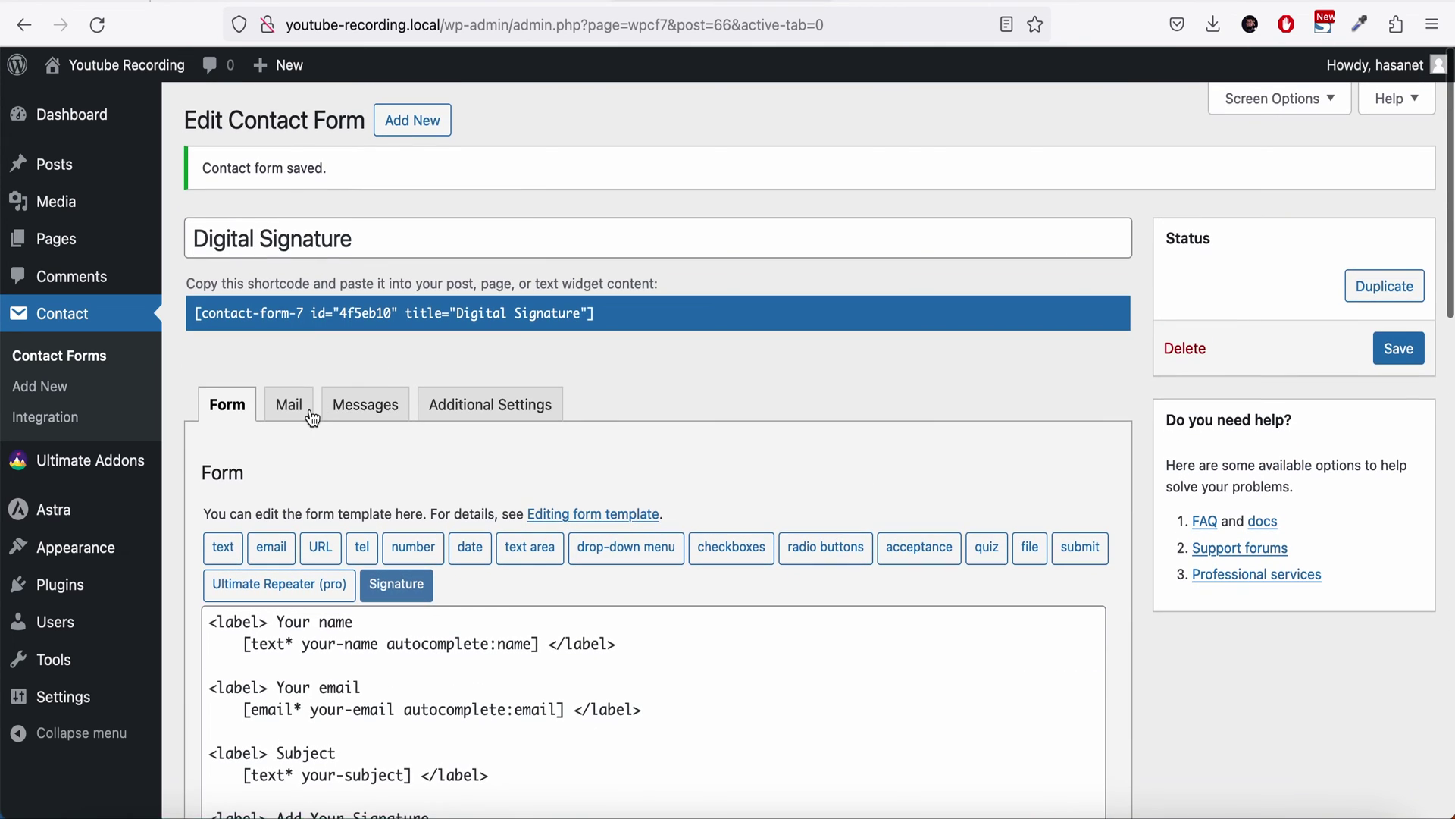
# In the form's Mail settings, copy the [mirza-signature-form] mail-tag.
pyautogui.click(310, 413)
pyautogui.scroll(-6, 305, 415)
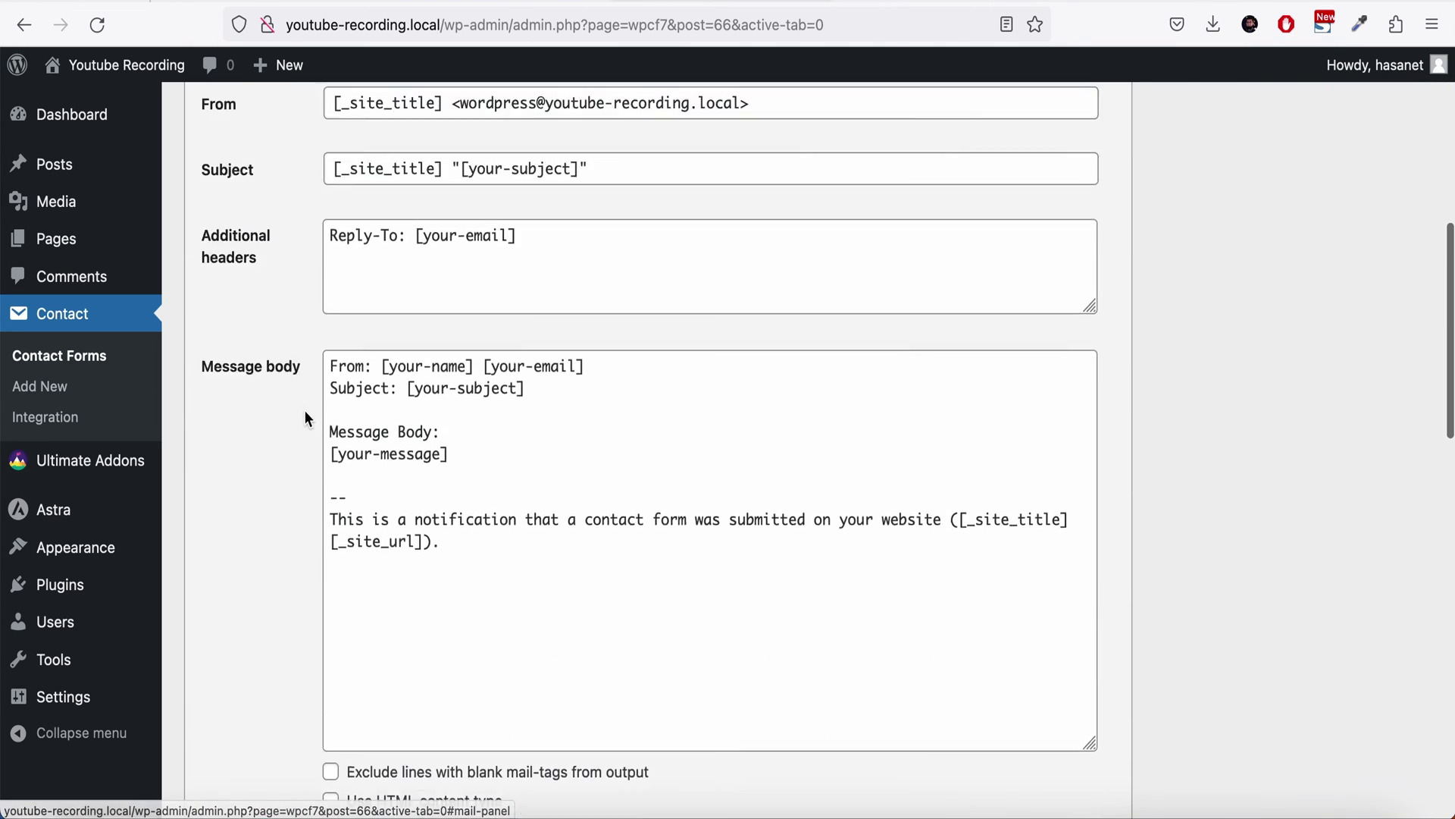
pyautogui.scroll(3, 304, 411)
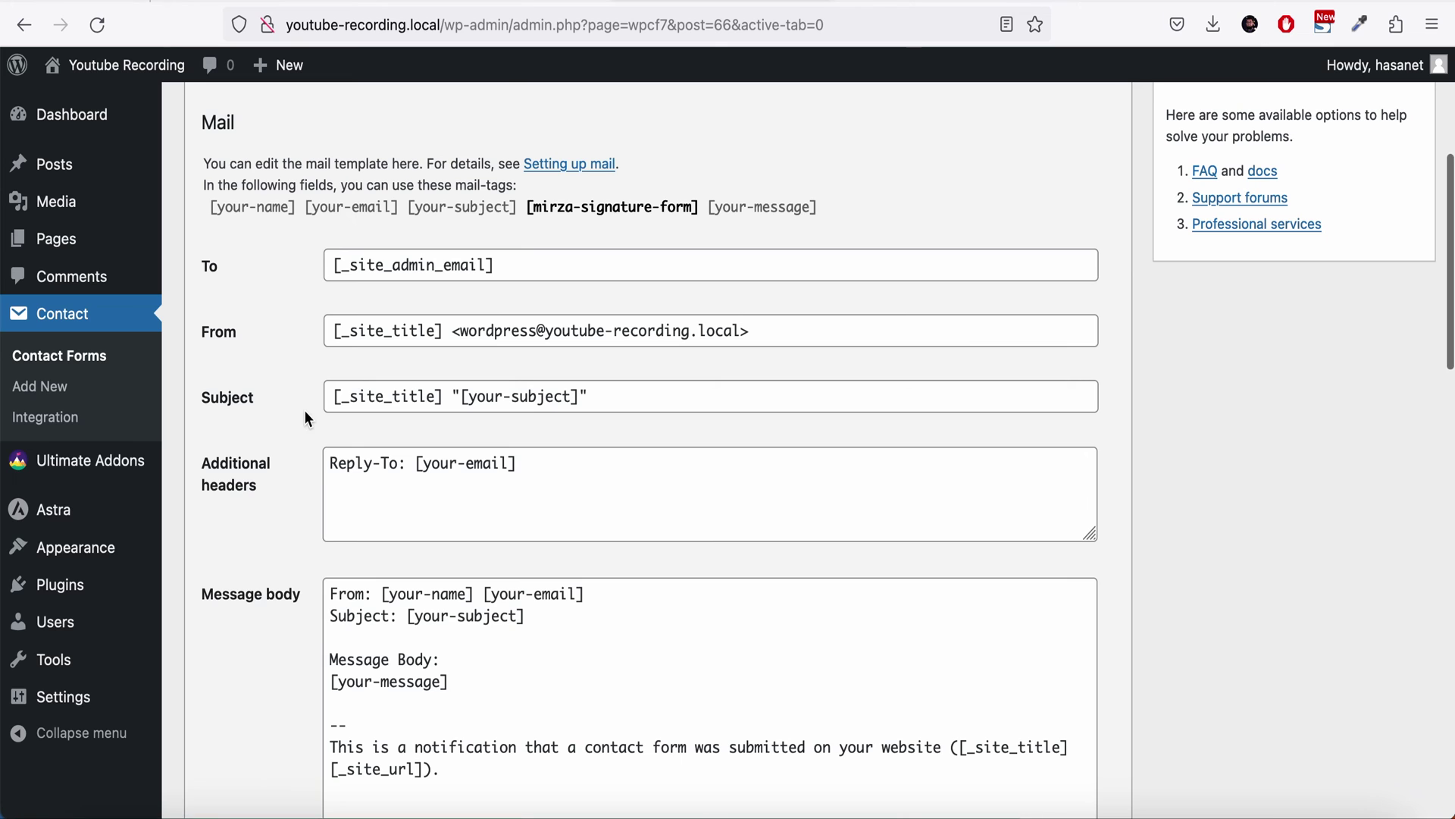
pyautogui.click(708, 207)
pyautogui.click(529, 213)
pyautogui.hotkey('ctrl', 'c')
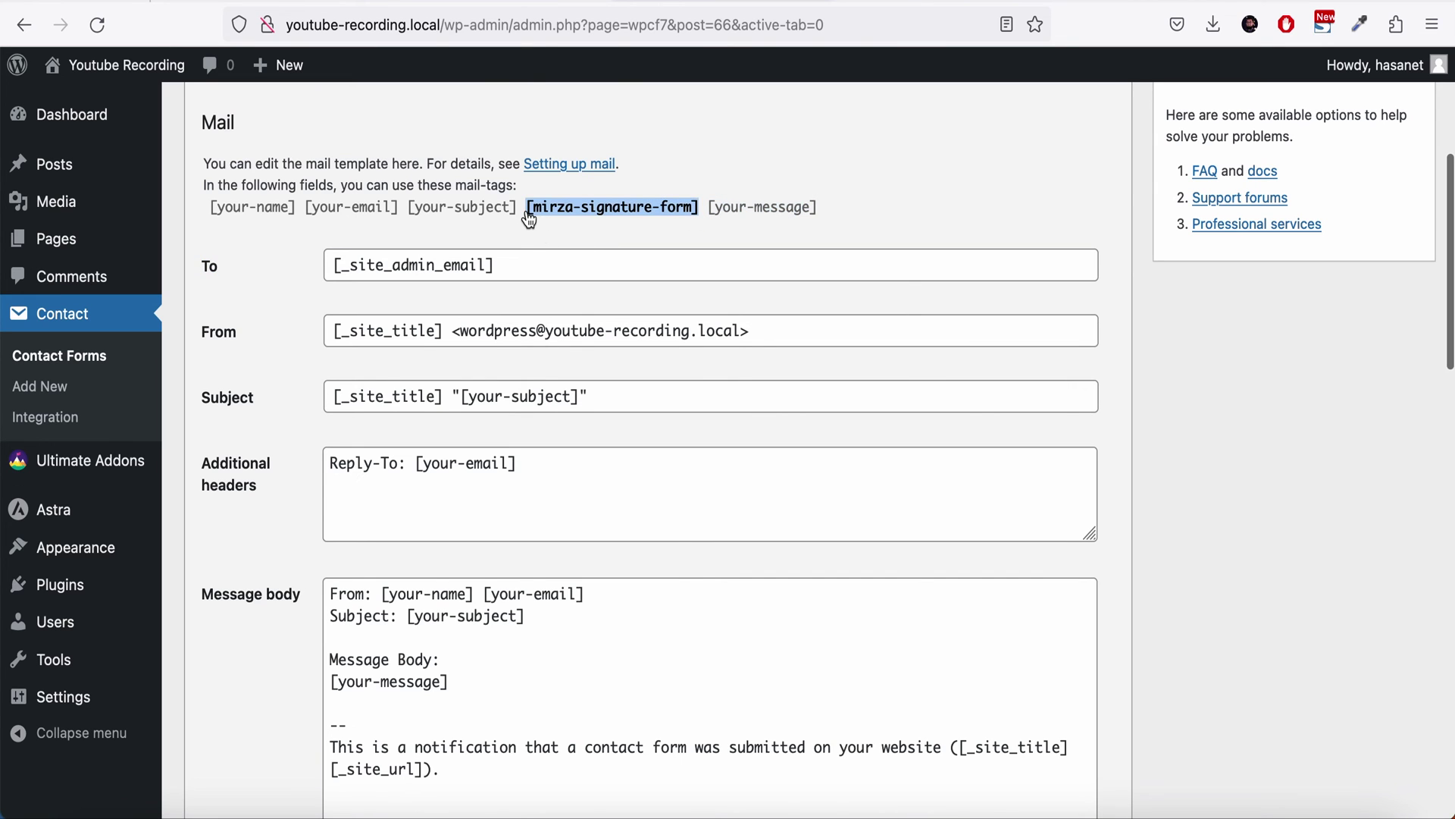
# Paste [mirza-signature-form] into File attachments and save the contact form.
pyautogui.scroll(-9, 527, 214)
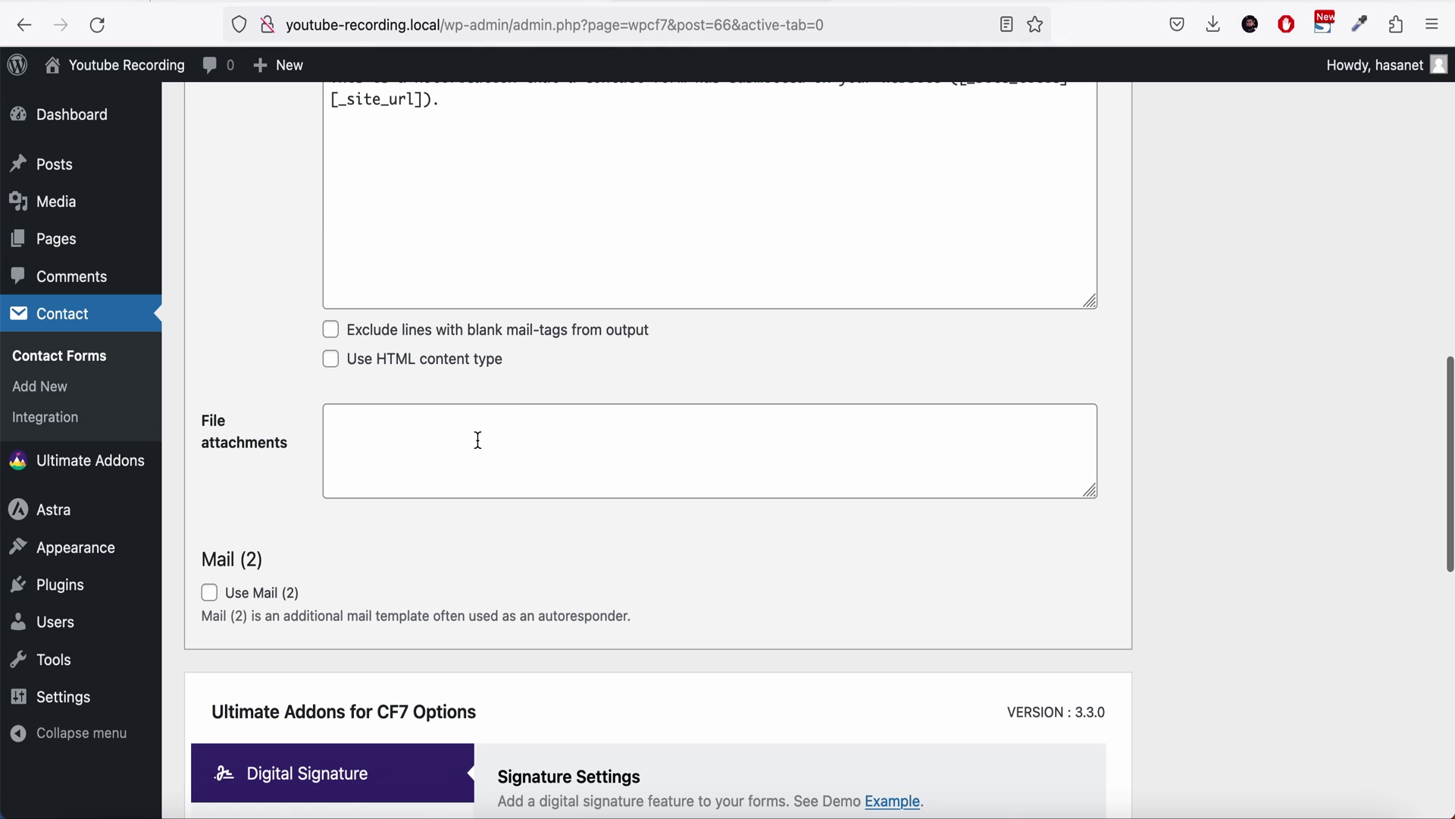
pyautogui.click(477, 442)
pyautogui.hotkey('ctrl', 'v')
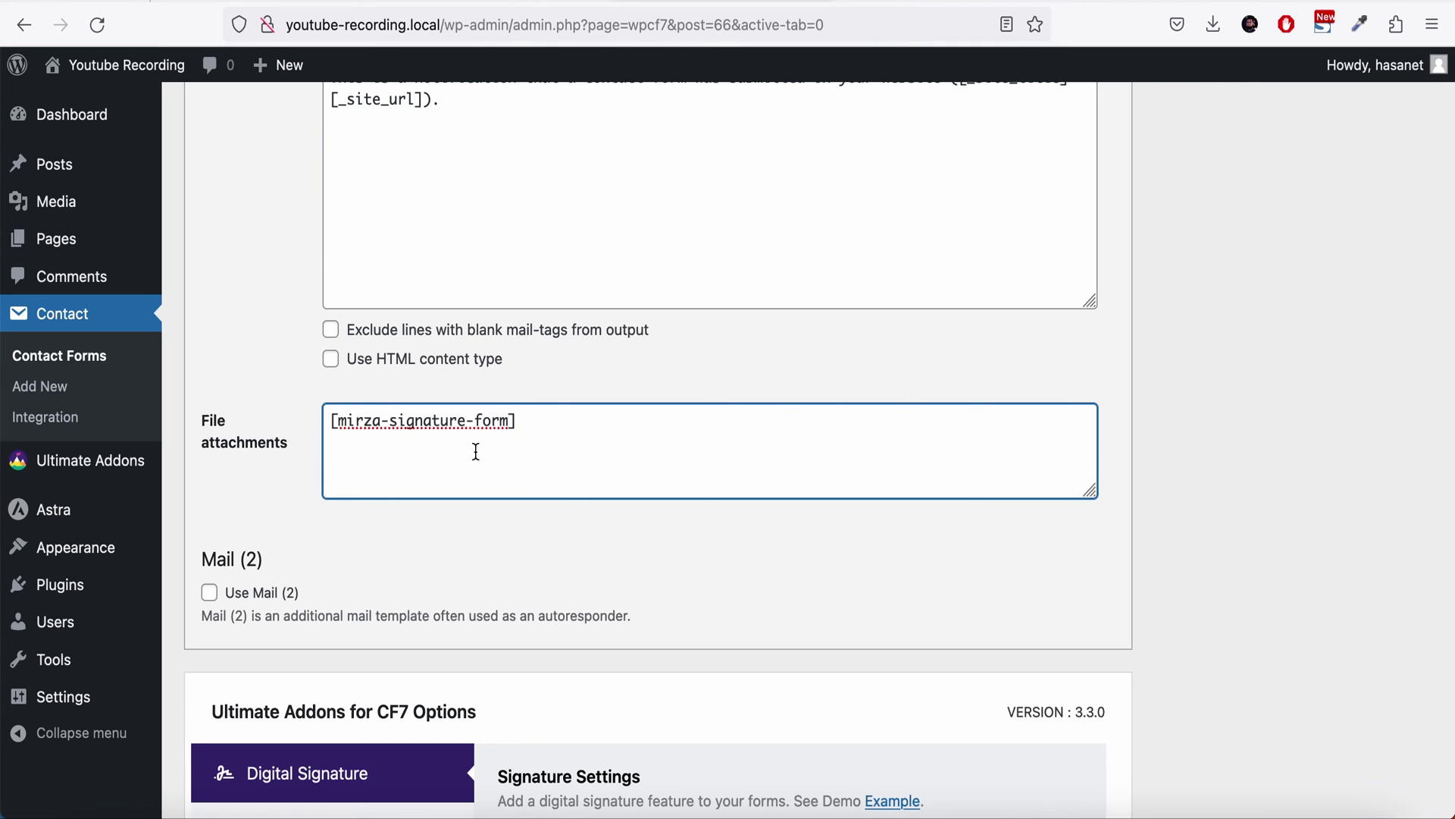
pyautogui.scroll(4, 379, 576)
pyautogui.scroll(9, 379, 576)
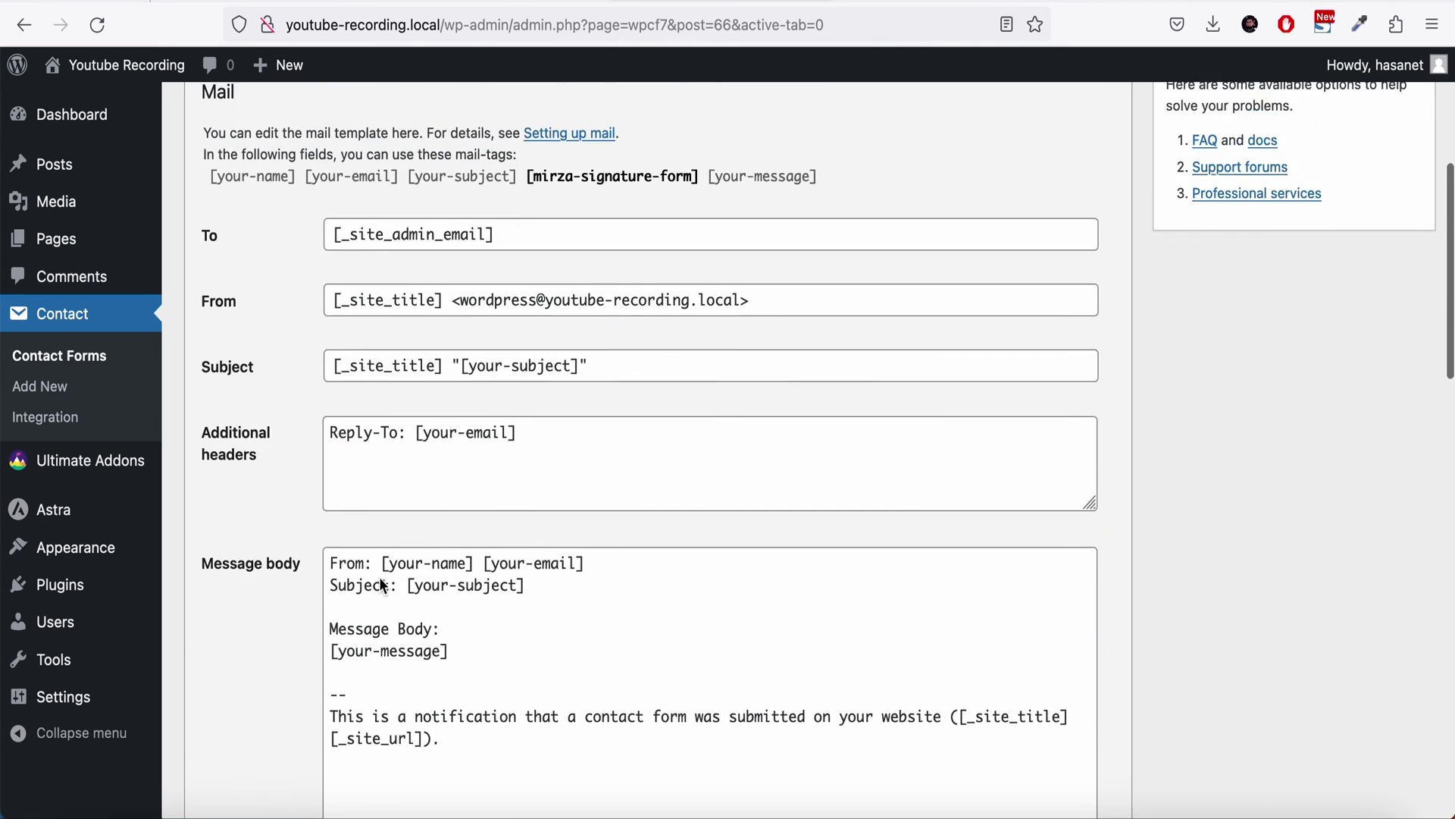
pyautogui.click(1398, 302)
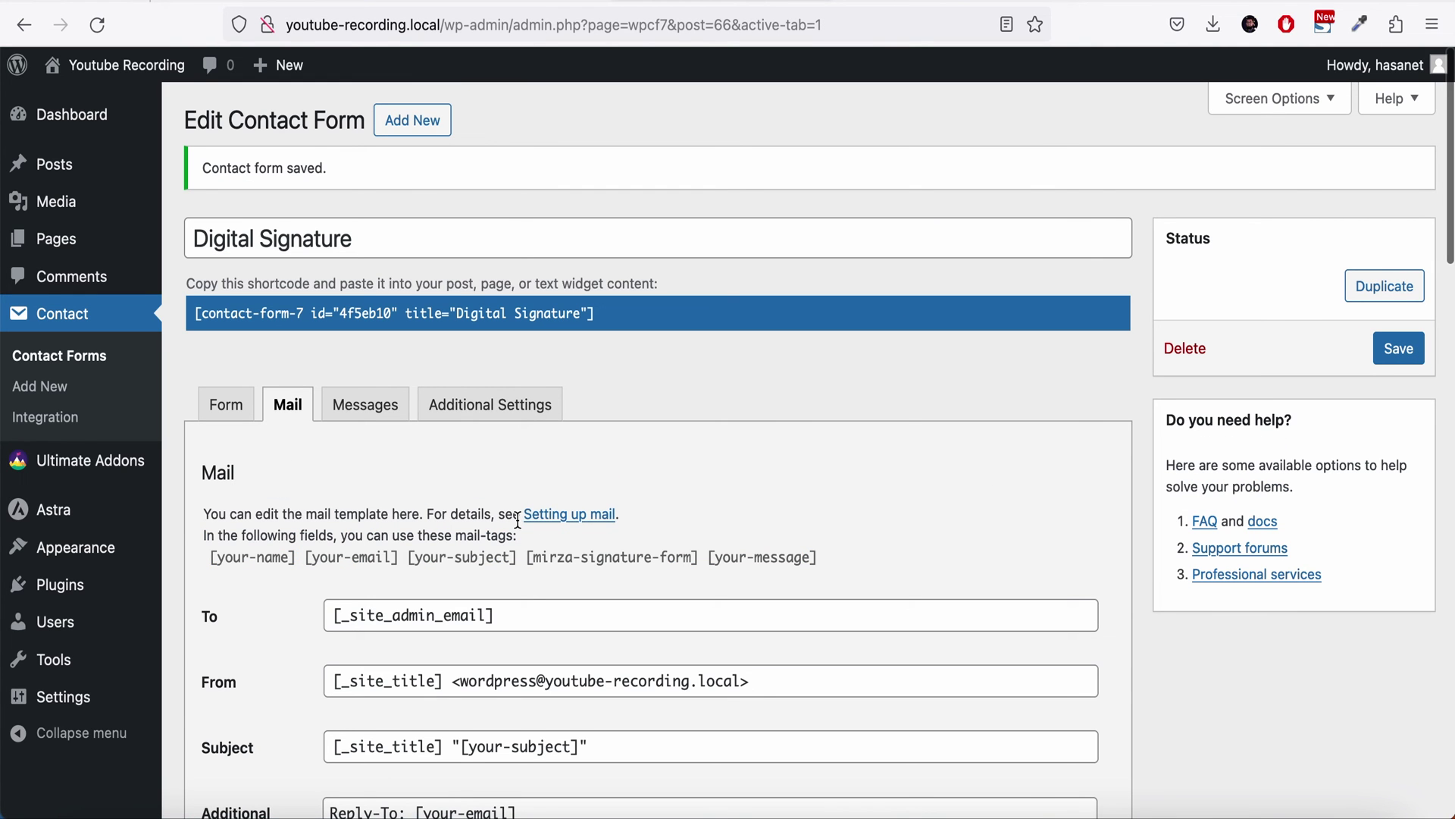
# Return to the live Signature Page.
pyautogui.scroll(-7, 518, 520)
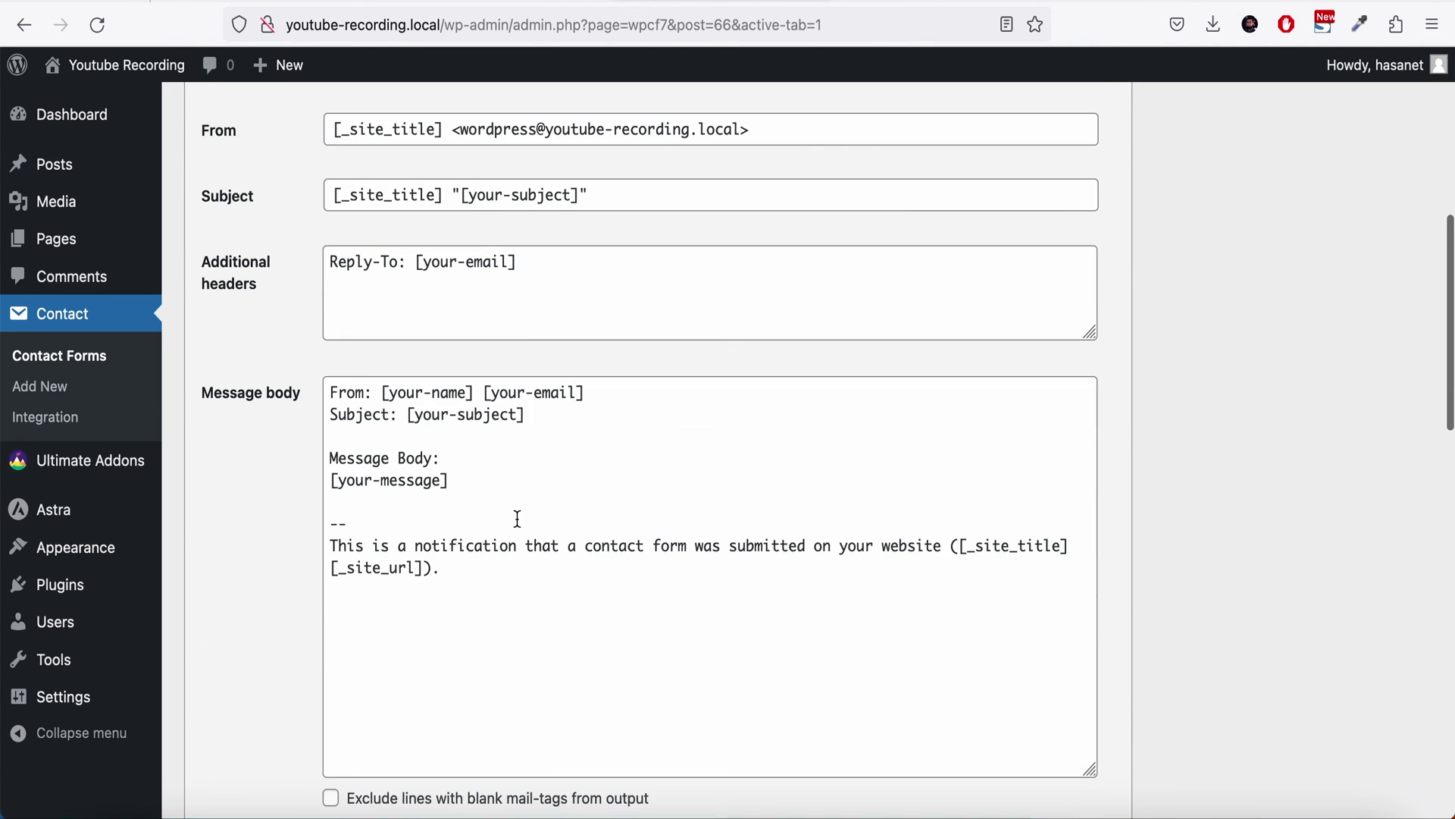
pyautogui.click(891, 1)
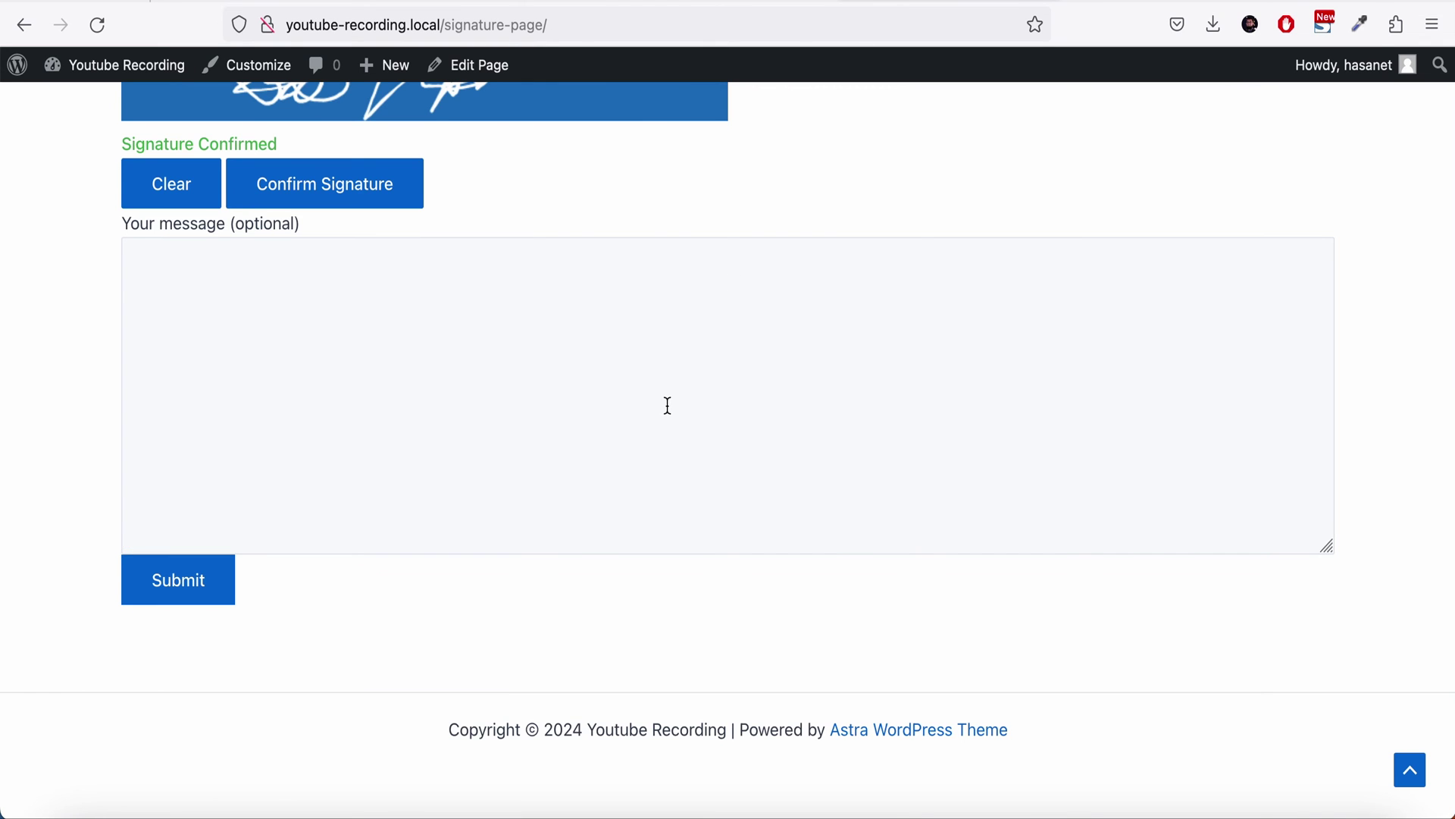
pyautogui.scroll(5, 668, 405)
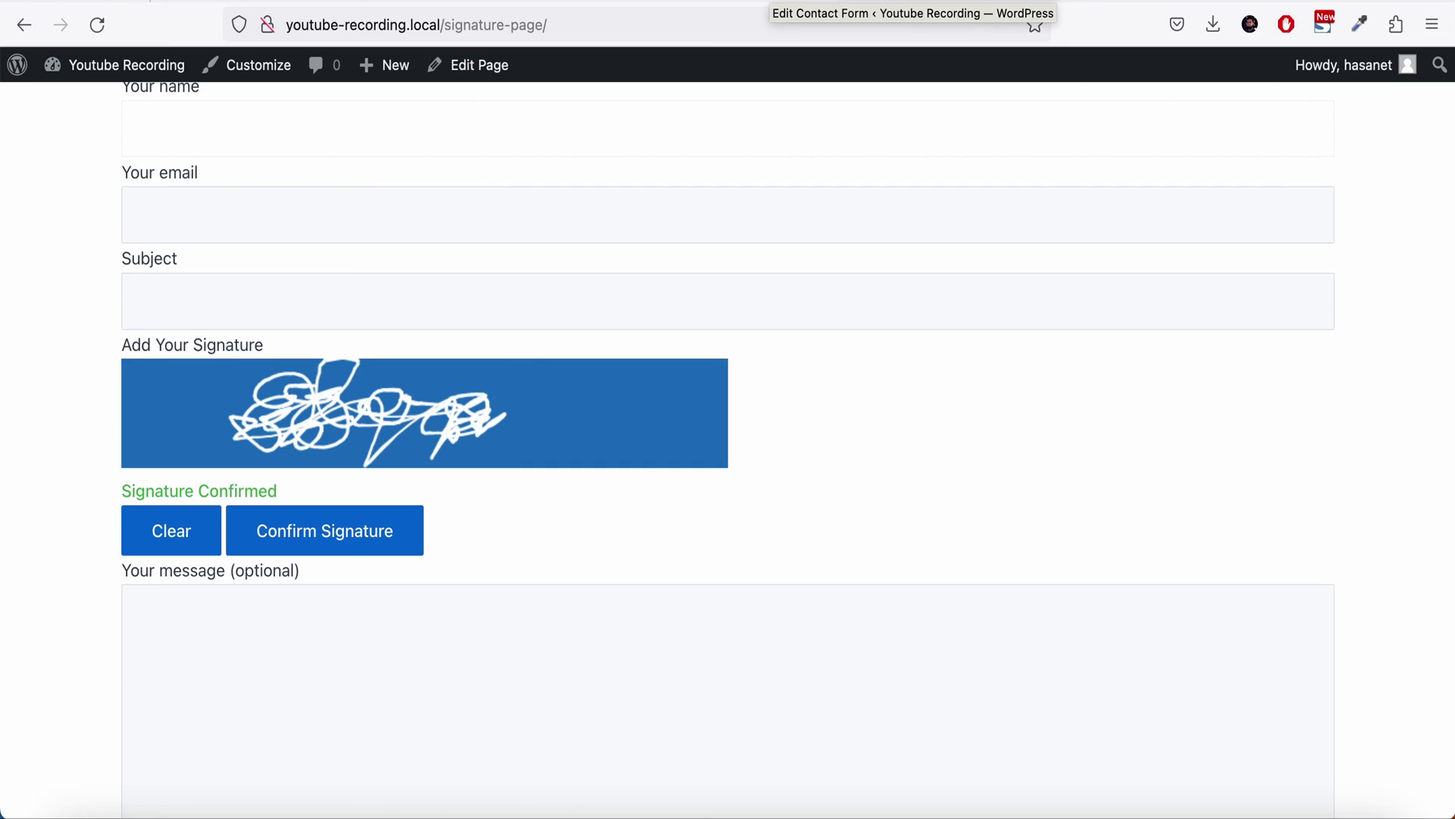
# Back in the form editor, verify File attachments holds [mirza-signature-form] and review the Digital Signature options.
pyautogui.click(773, 2)
pyautogui.scroll(-10, 624, 583)
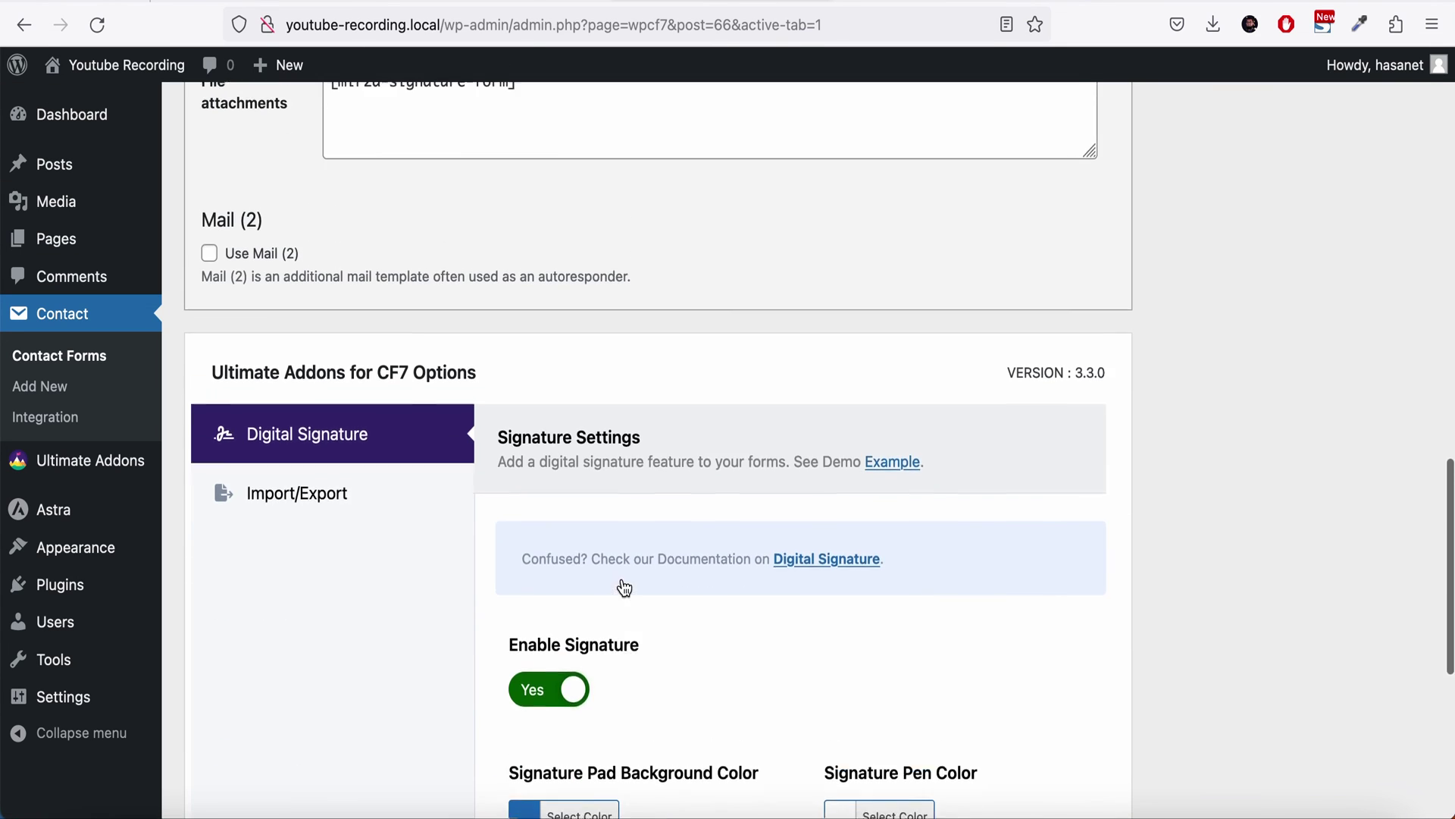
pyautogui.scroll(3, 624, 586)
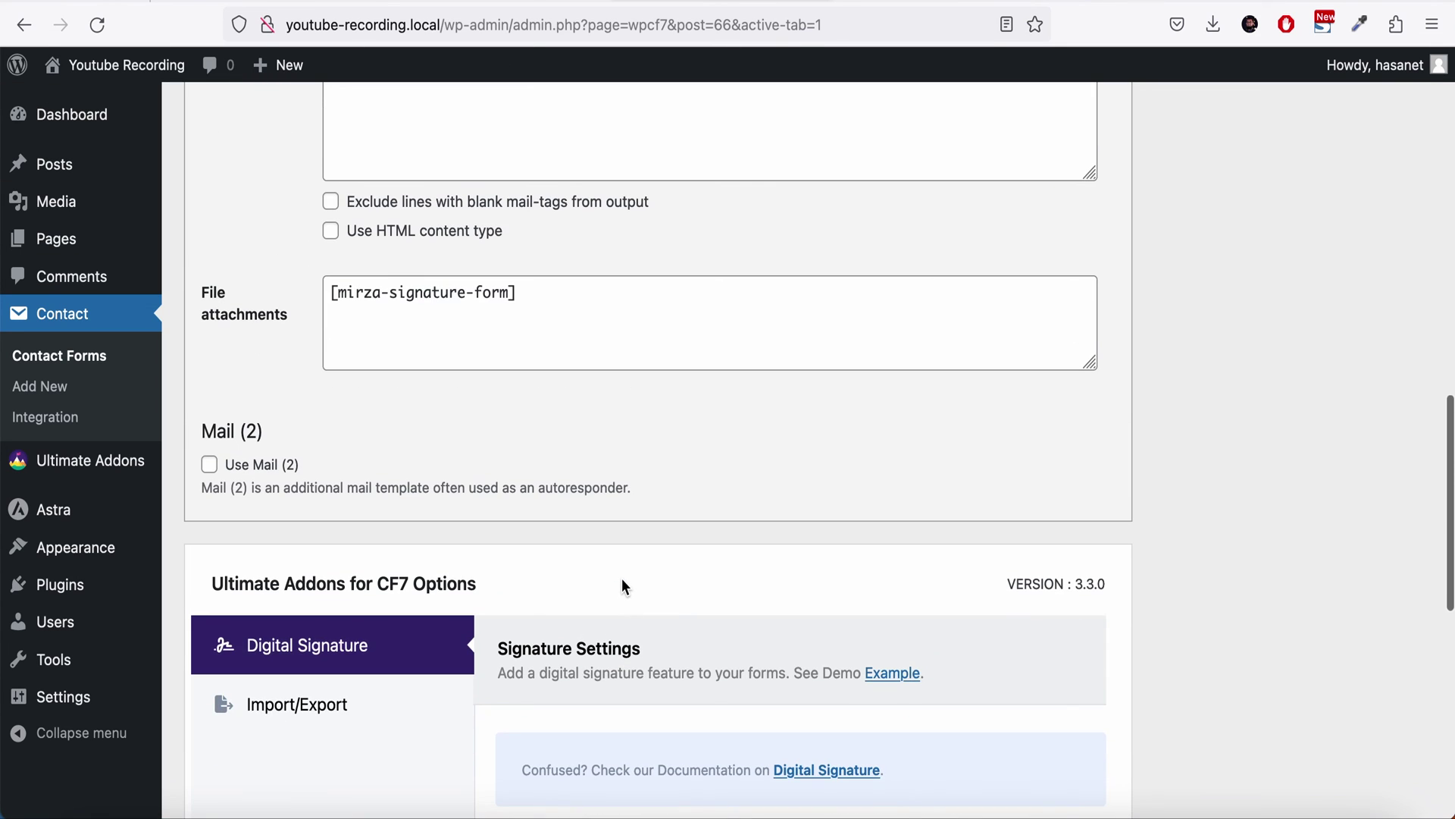
pyautogui.scroll(10, 622, 585)
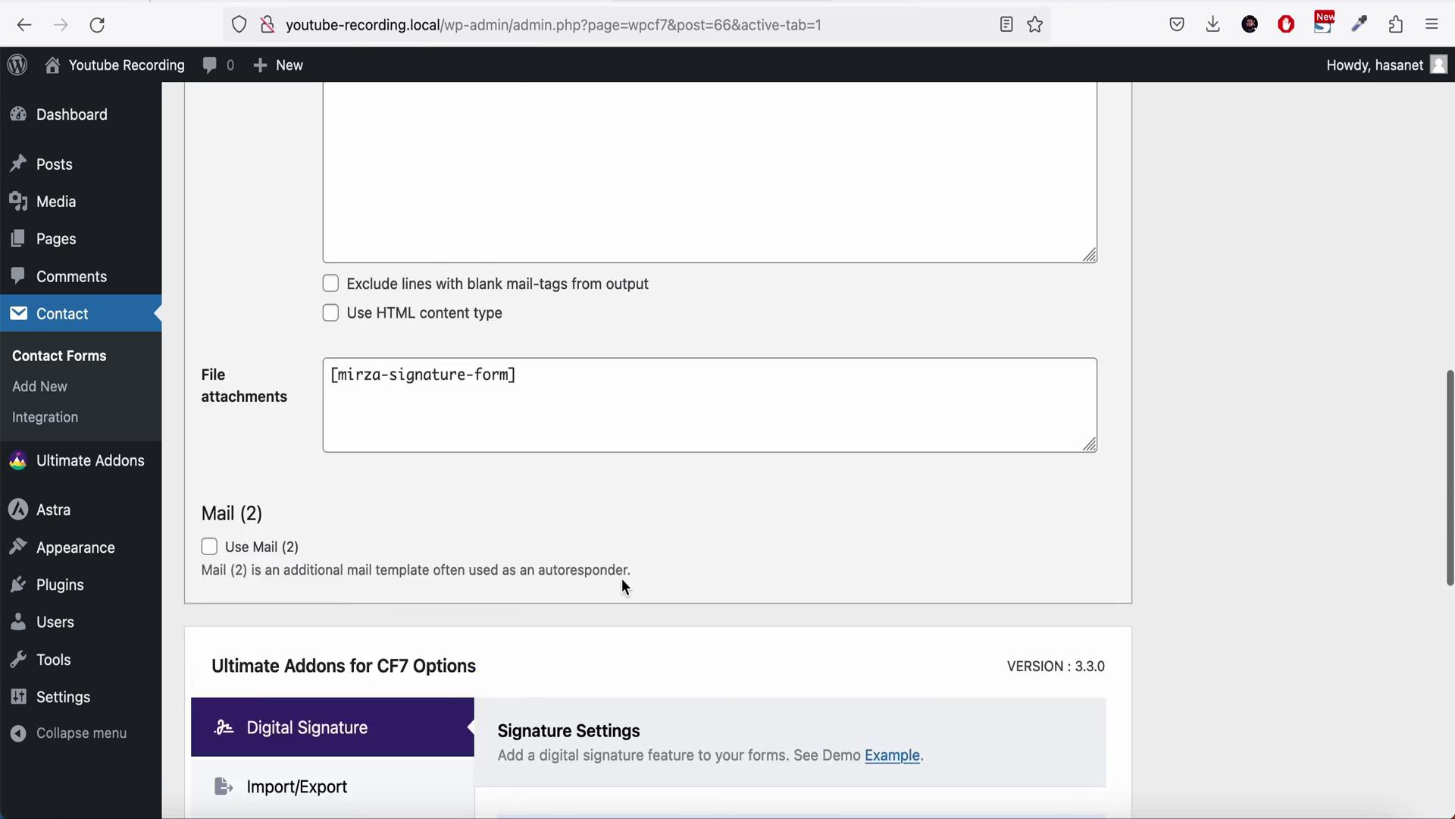
pyautogui.scroll(1, 622, 579)
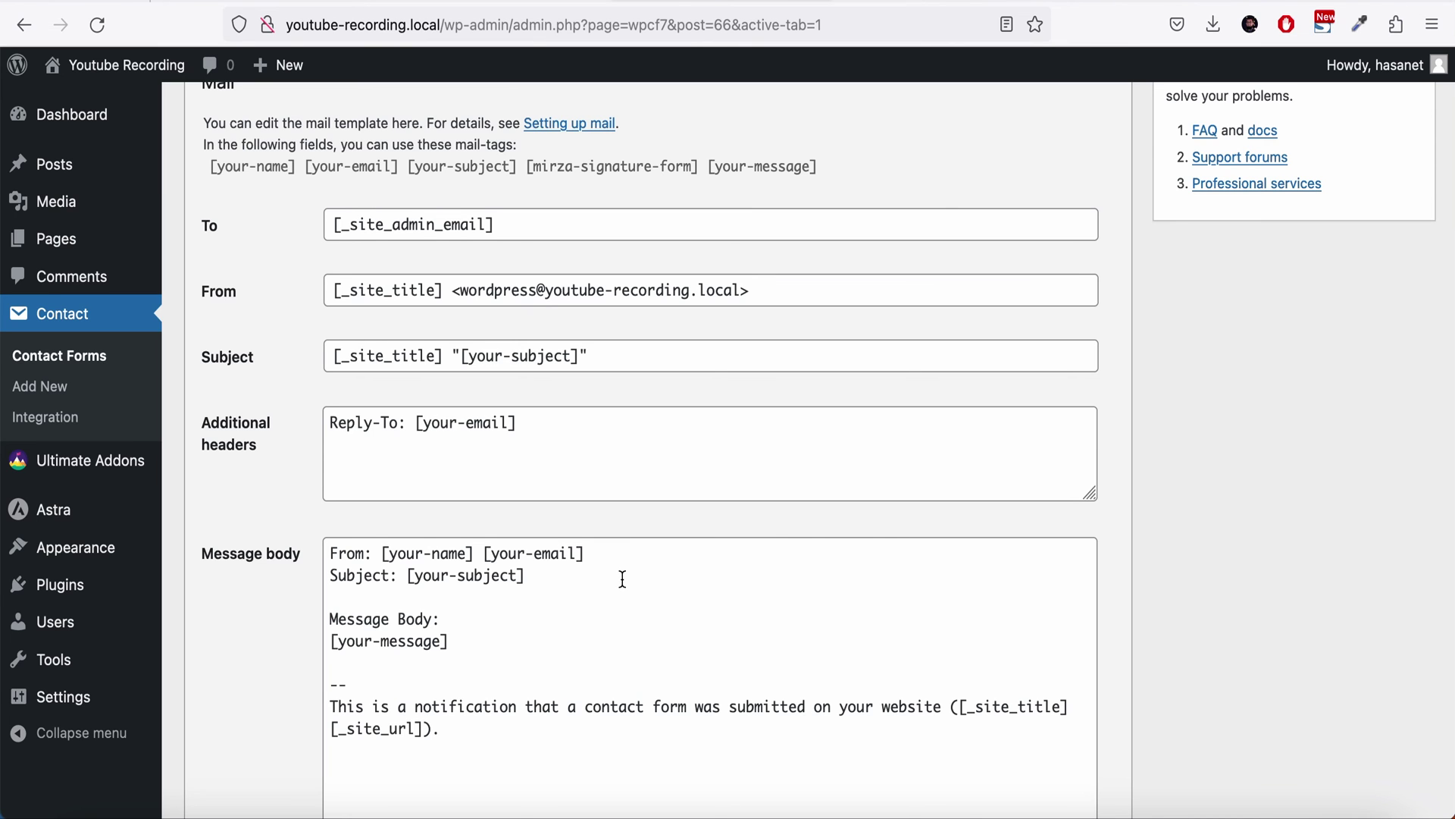
pyautogui.scroll(6, 623, 579)
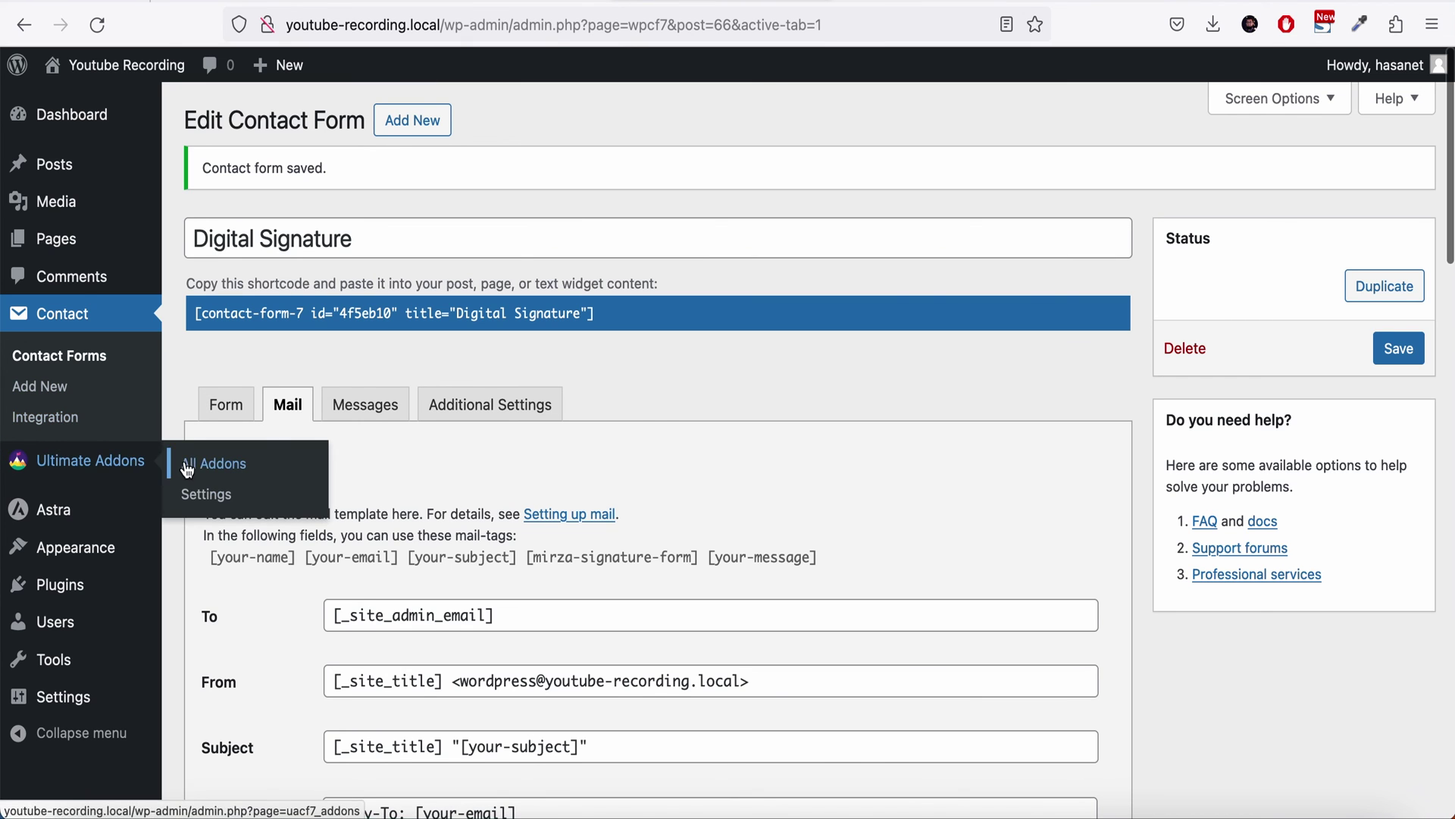
# Leave the editor for Ultimate Addons > All Addons and find the enabled Digital Signature addon.
pyautogui.click(186, 470)
pyautogui.click(843, 470)
pyautogui.scroll(-10, 843, 465)
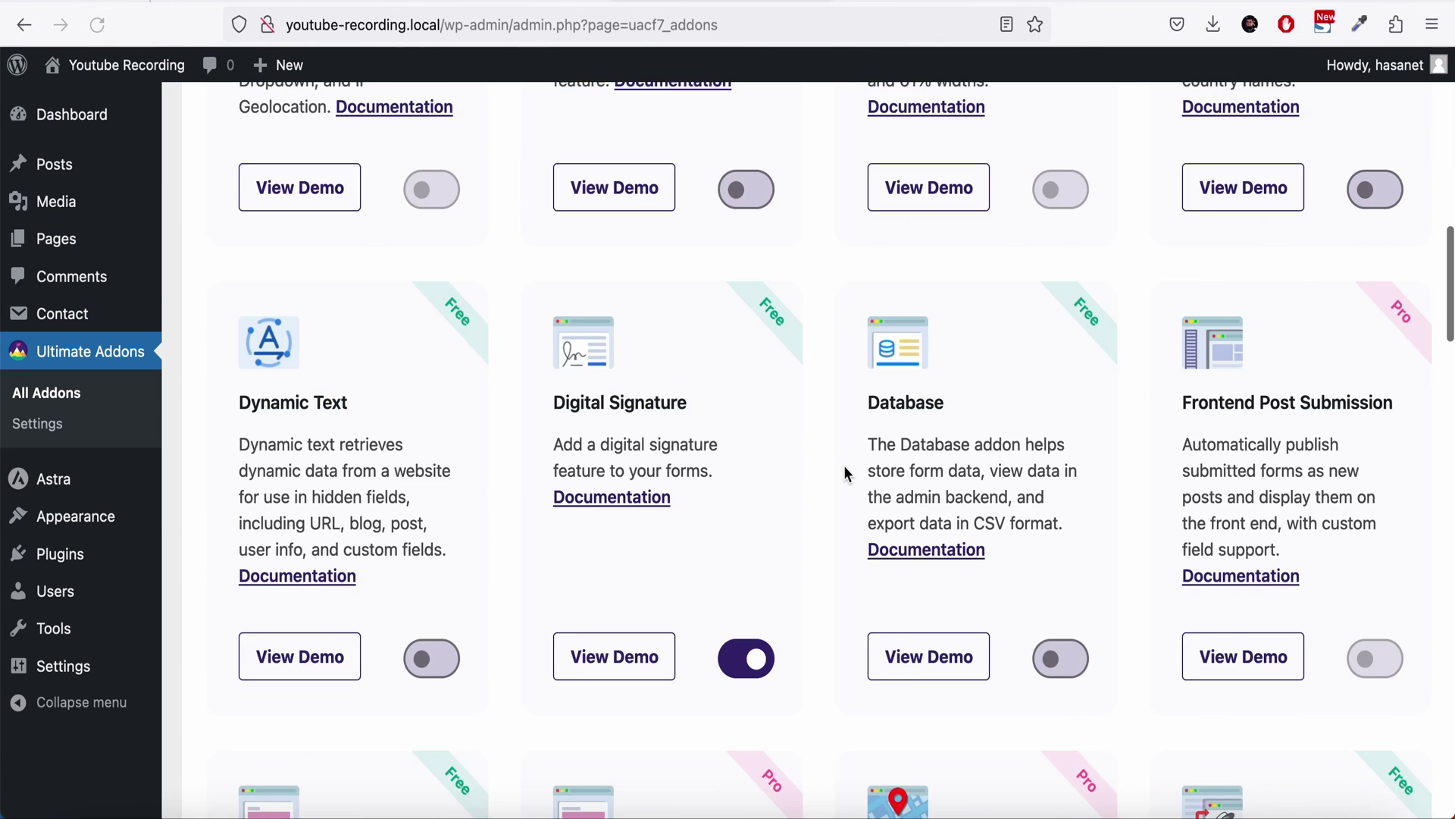
pyautogui.scroll(-15, 846, 471)
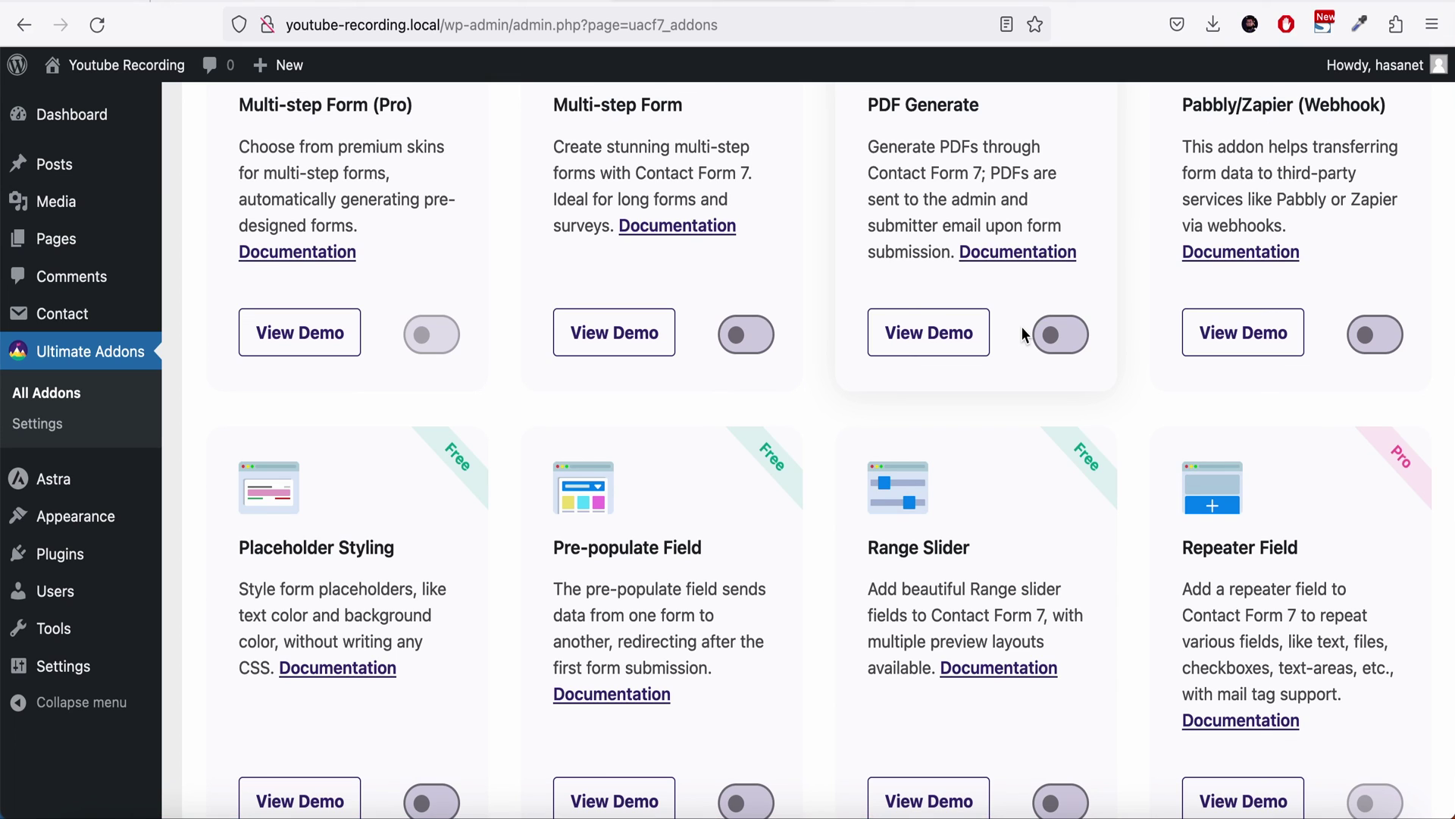
pyautogui.scroll(20, 1021, 326)
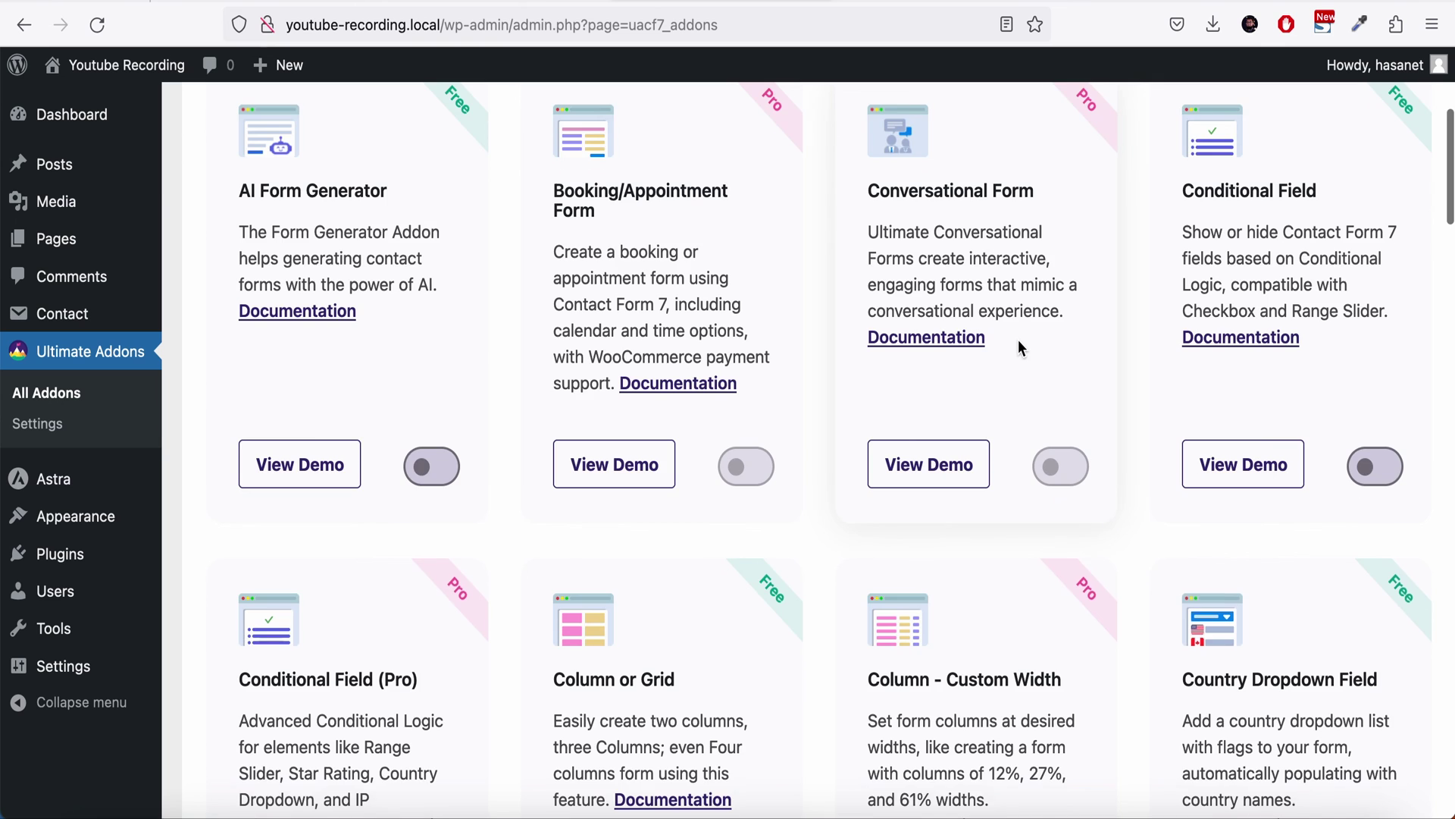
pyautogui.scroll(5, 1017, 340)
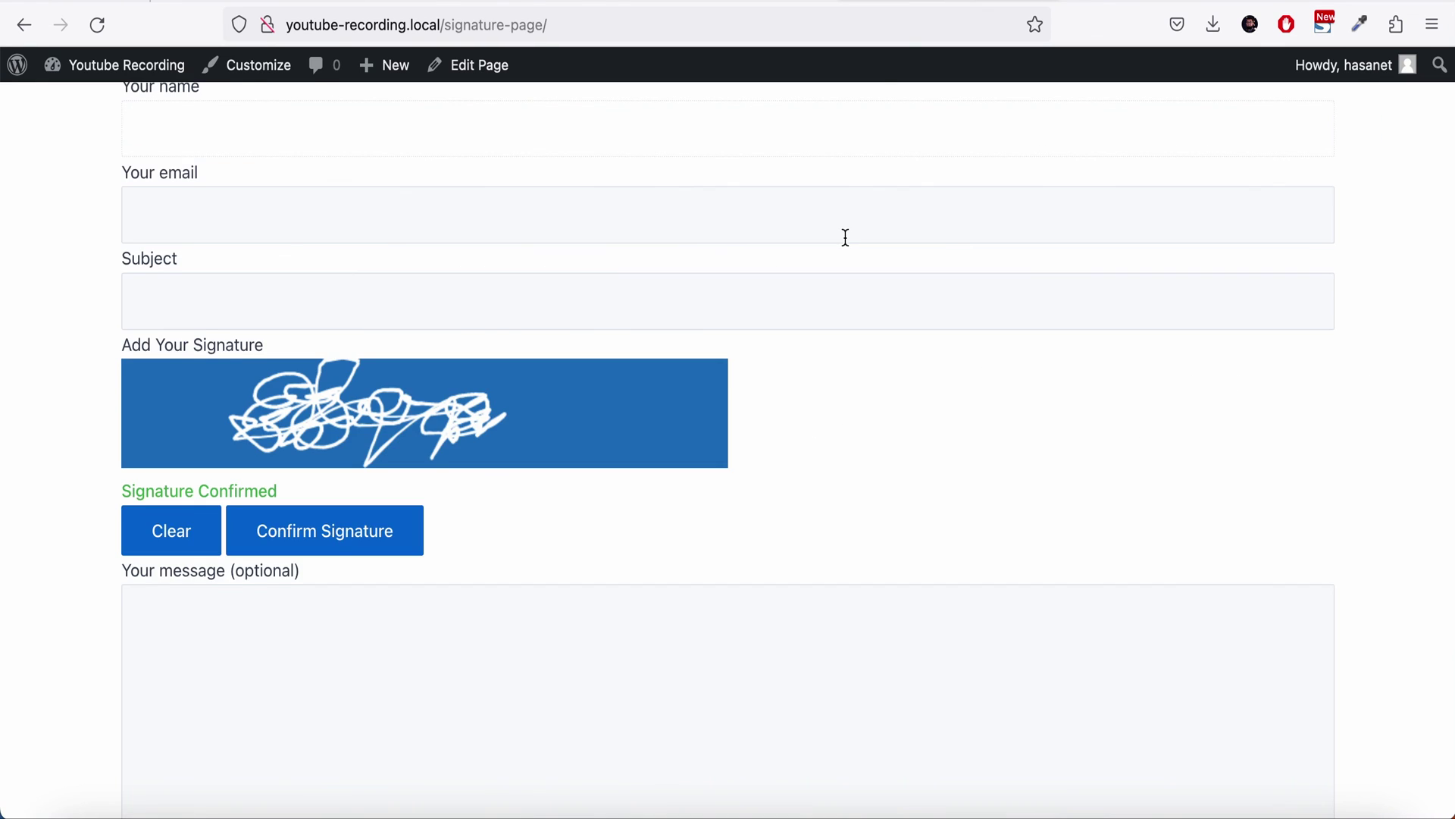
pyautogui.scroll(3, 846, 238)
pyautogui.scroll(-3, 845, 243)
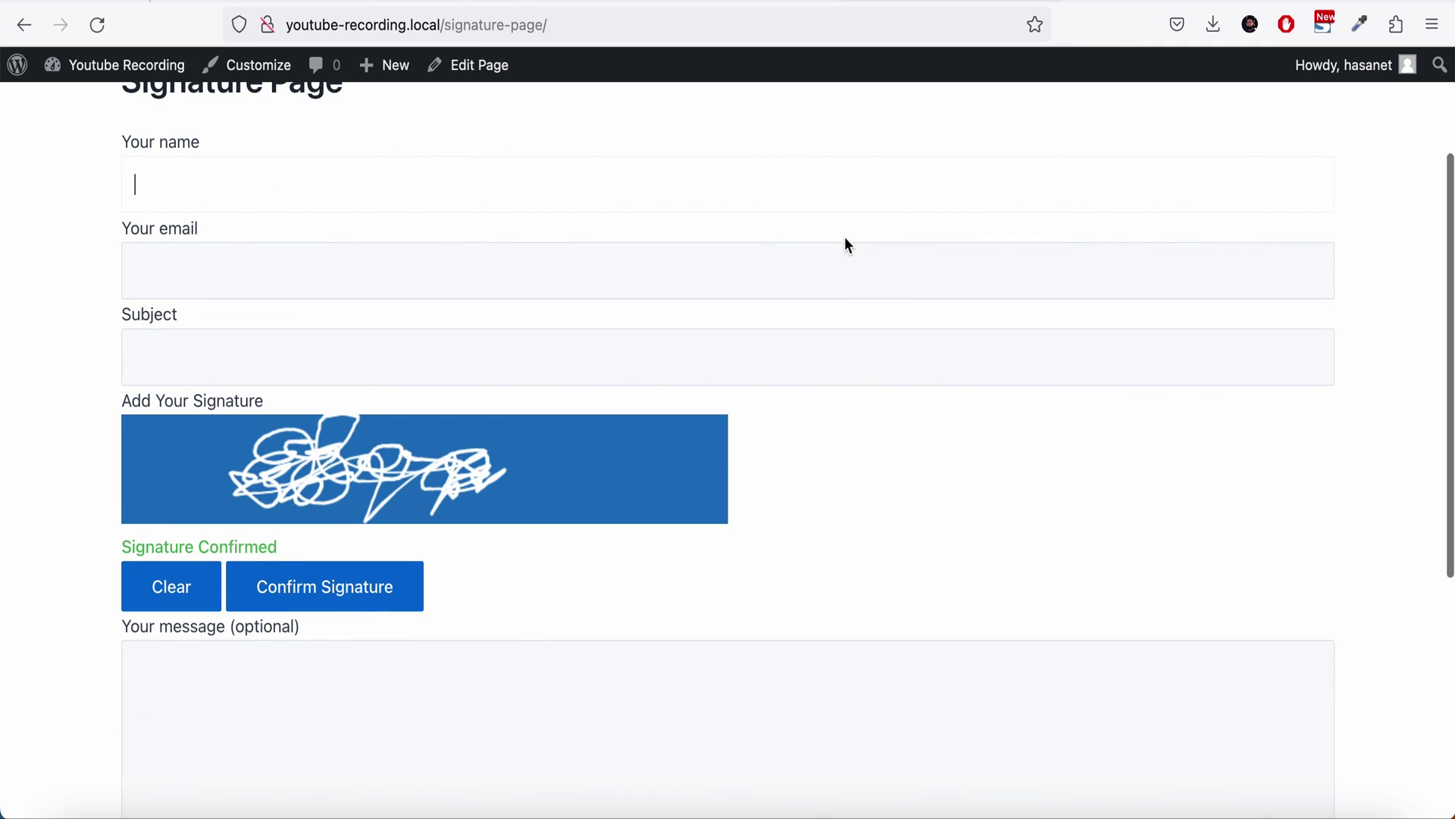